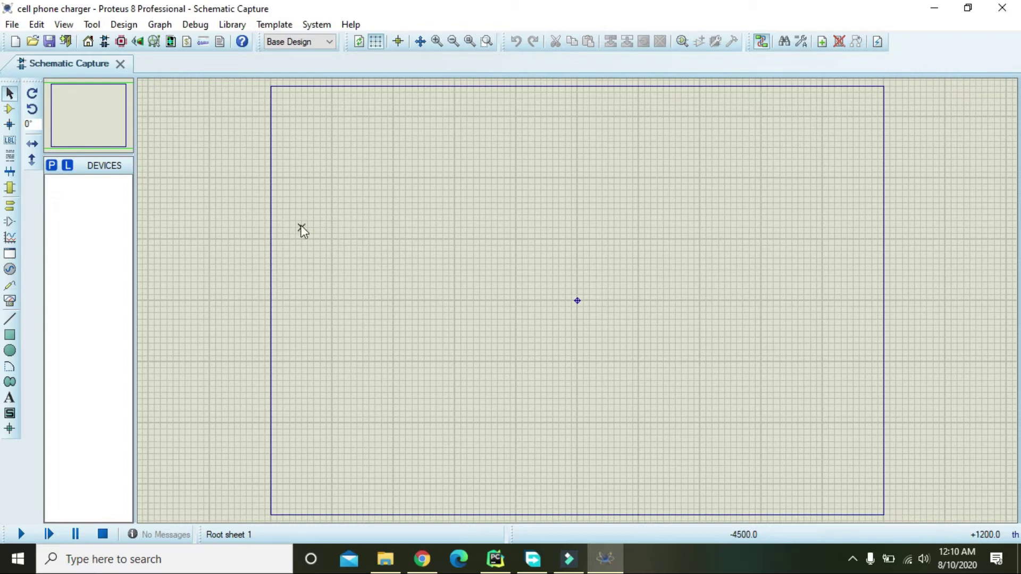
Activate the 2D graphics box mode and save the cell phone charger project.
click(133, 227)
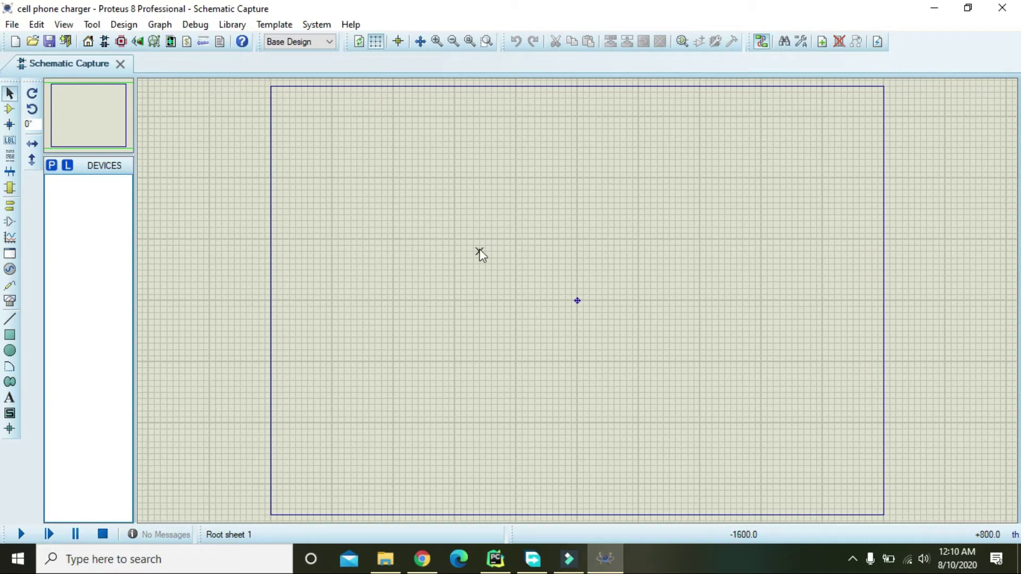
click(10, 335)
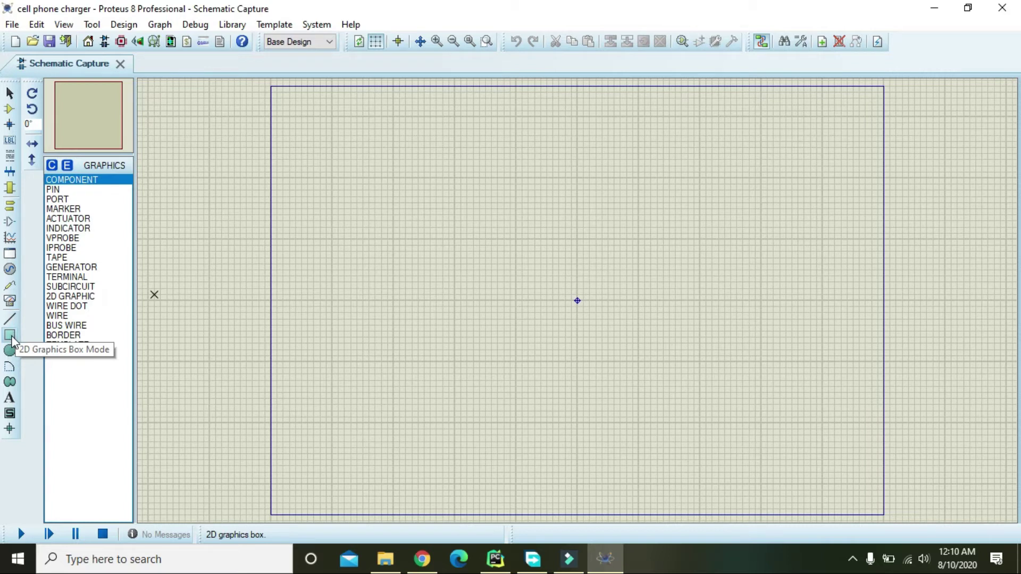
click(11, 24)
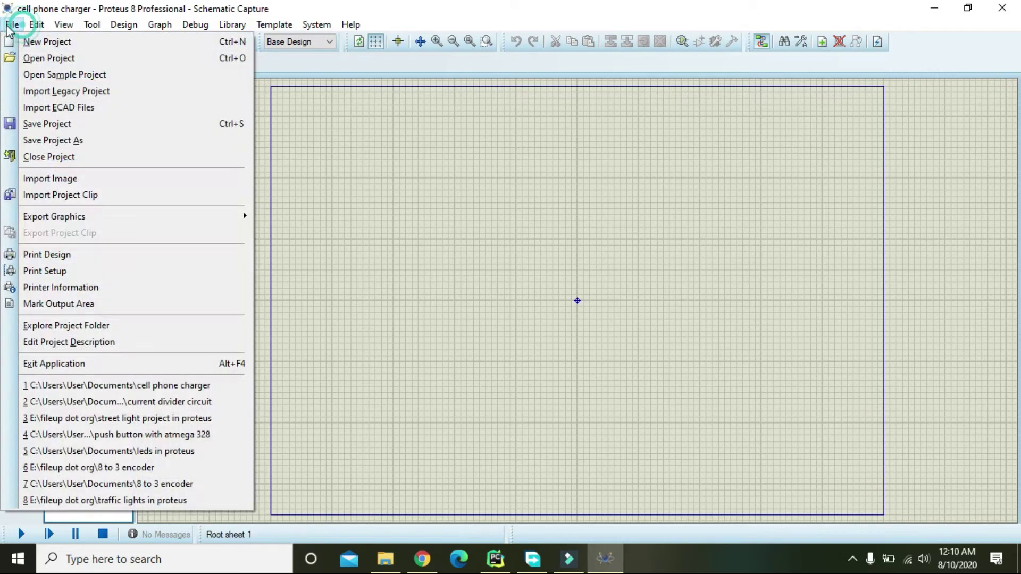
click(87, 123)
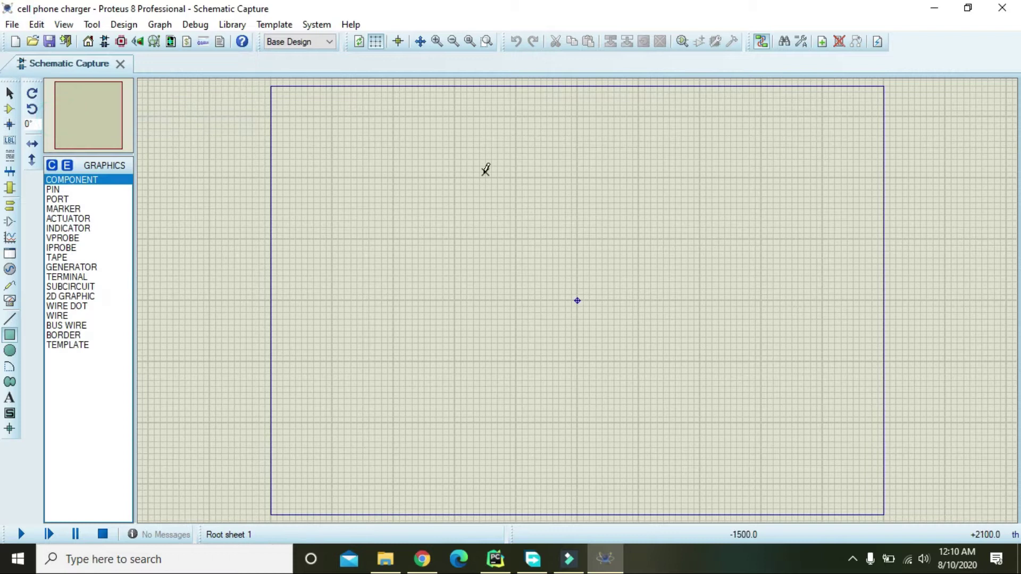
Draw a tall 2D graphics box left of the sheet's origin as the charger body, and extend its lower edge slightly downward.
click(456, 187)
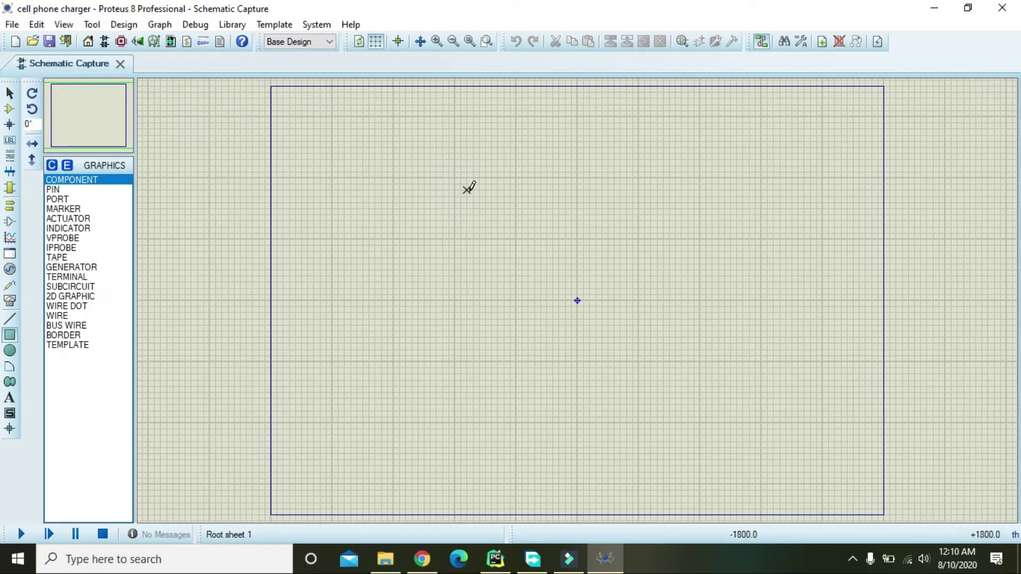
click(468, 189)
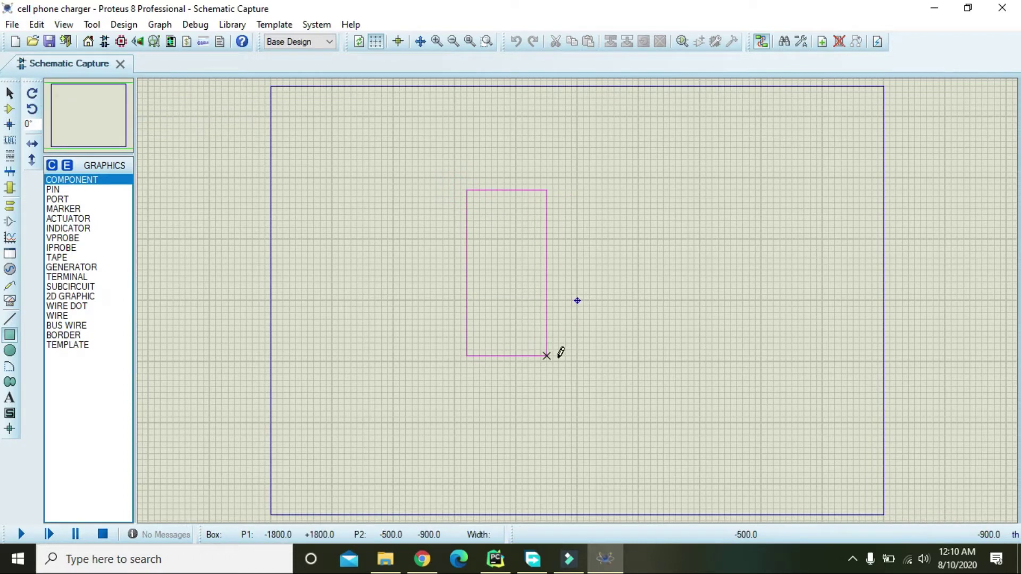
click(535, 300)
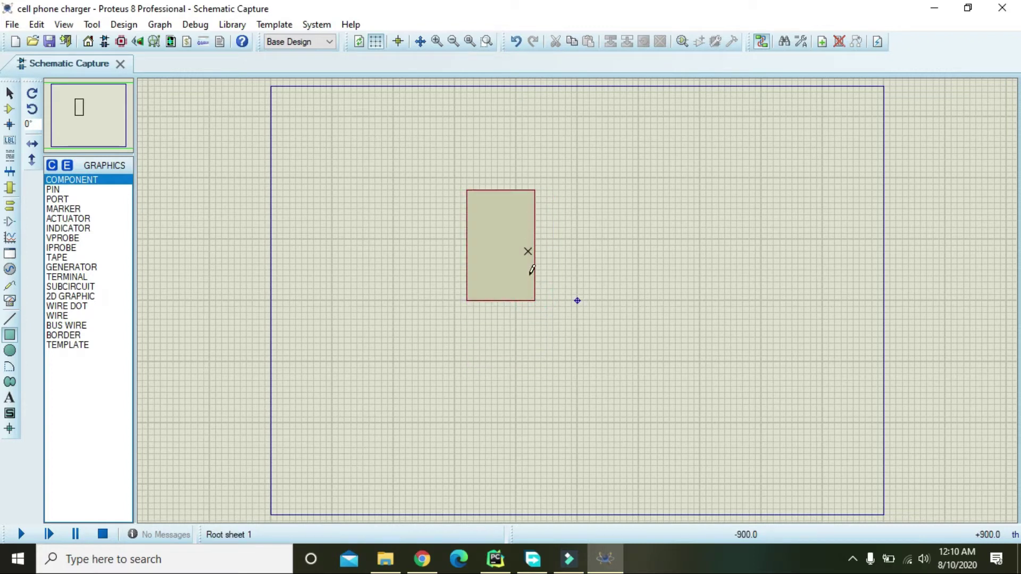
click(9, 94)
click(486, 301)
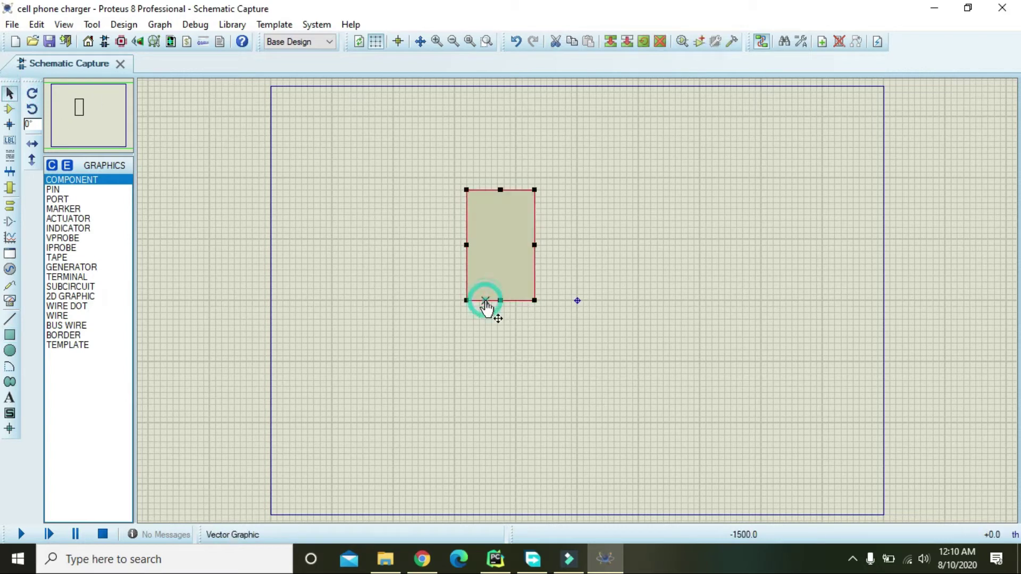
drag(500, 301, 503, 319)
click(553, 361)
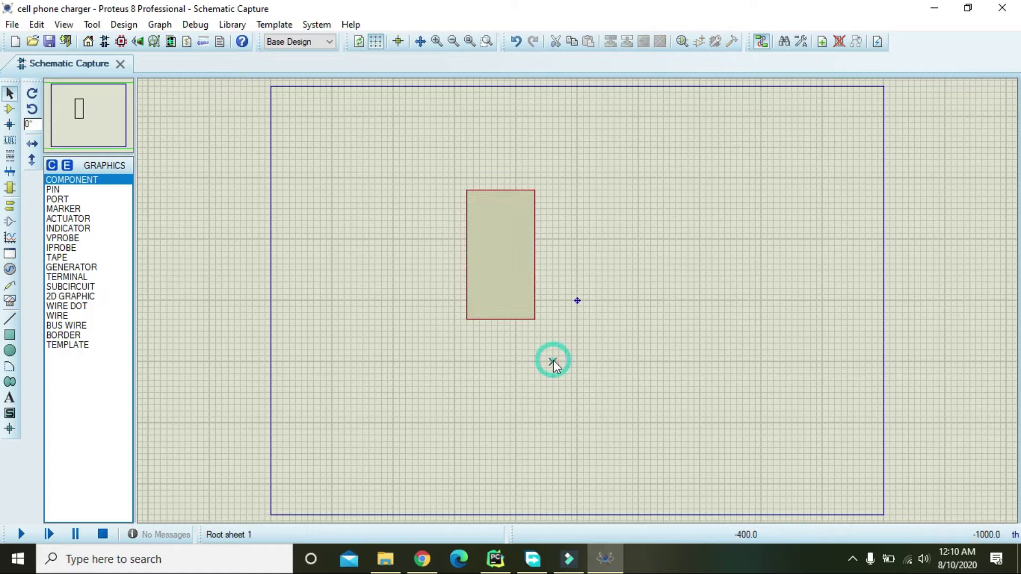
Draw two thin horizontal boxes, each about 0.5 in wide, projecting from the upper right side of the charger body as plug prongs.
click(10, 336)
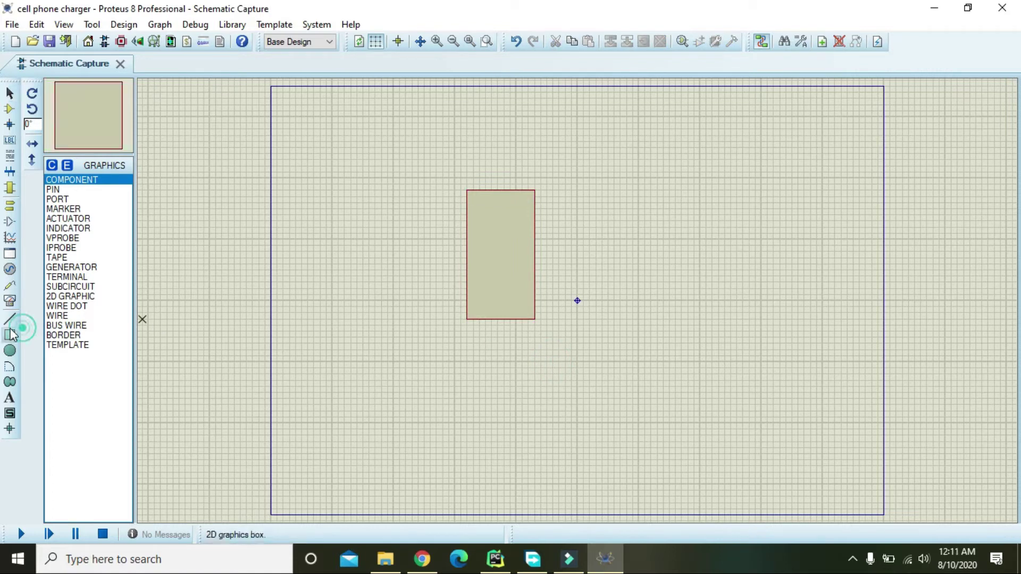
drag(534, 202, 565, 227)
click(536, 219)
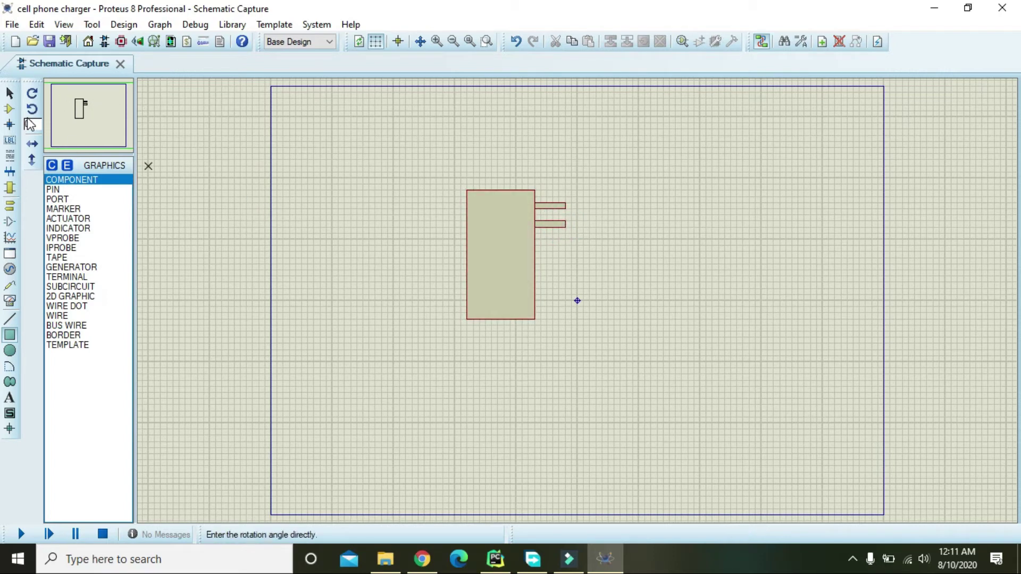
click(9, 95)
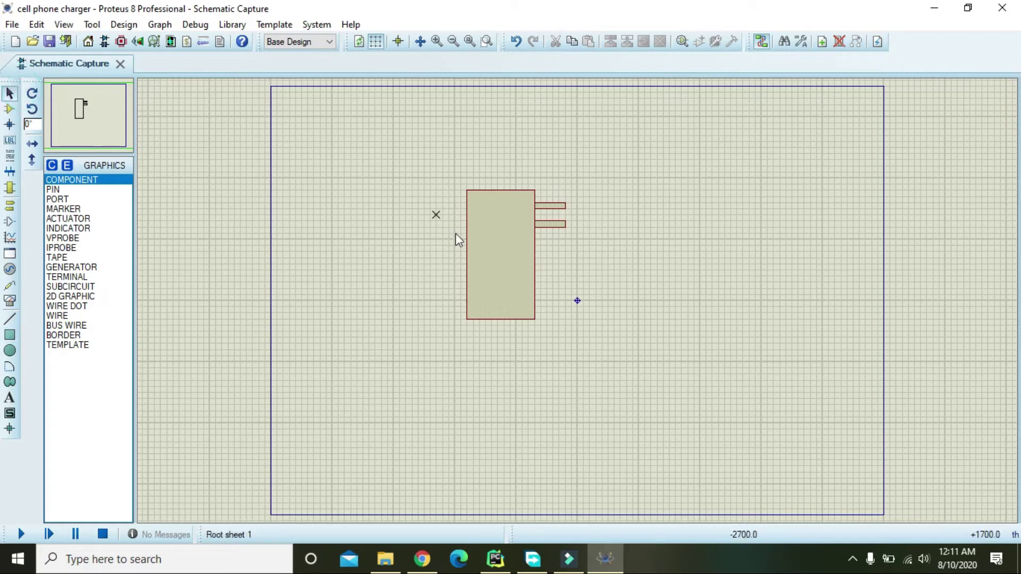
Stop the charger body's line and fill colours following the global style, and set only its fill colour to black.
click(467, 232)
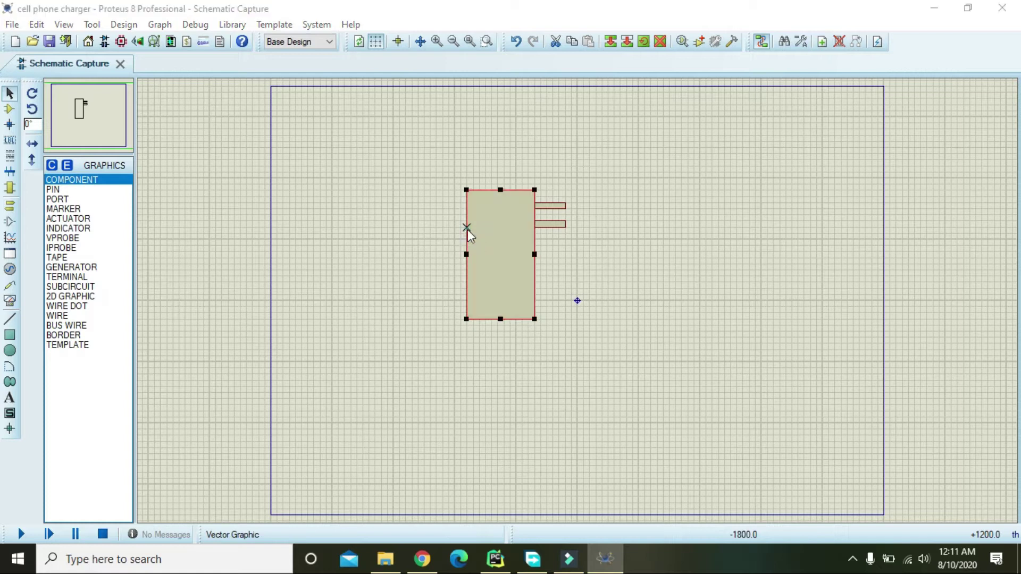
double_click(468, 230)
click(433, 134)
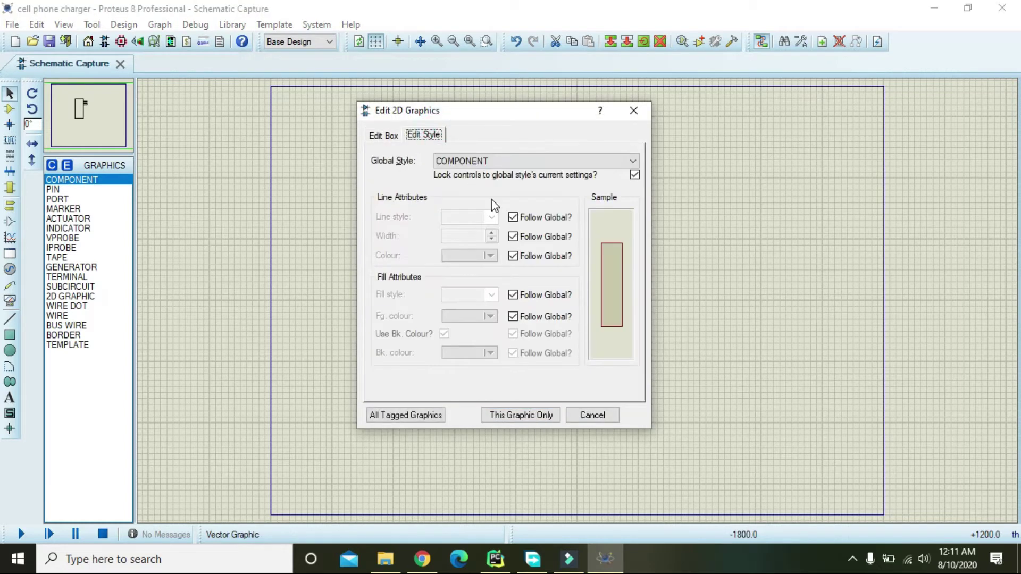
click(513, 256)
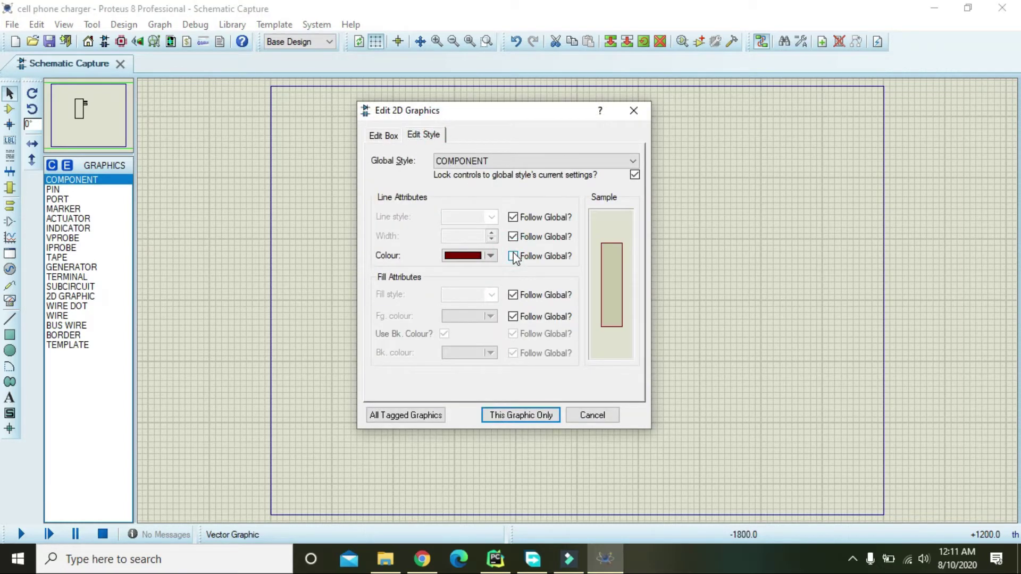
click(512, 317)
click(490, 316)
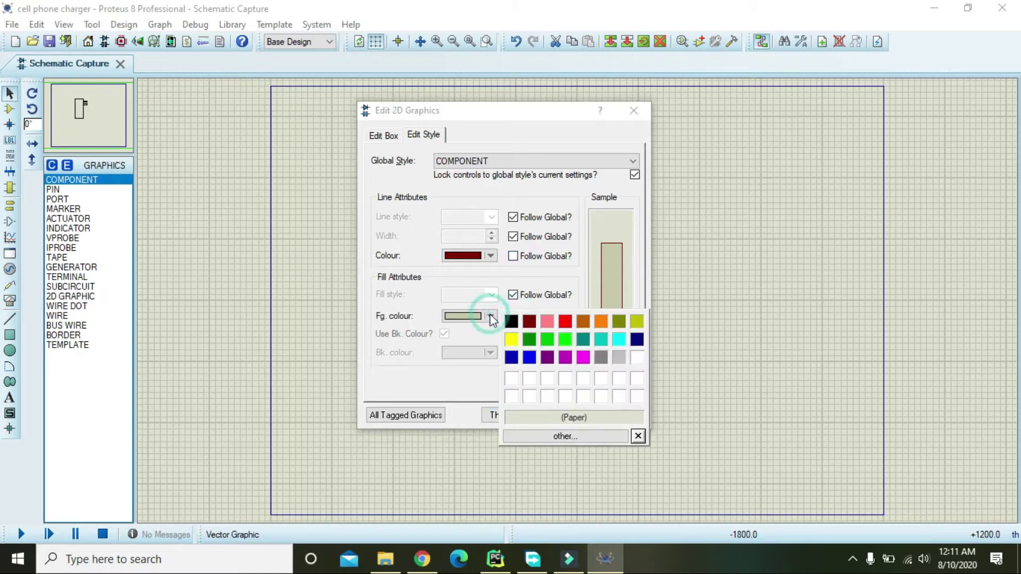
click(512, 322)
click(519, 414)
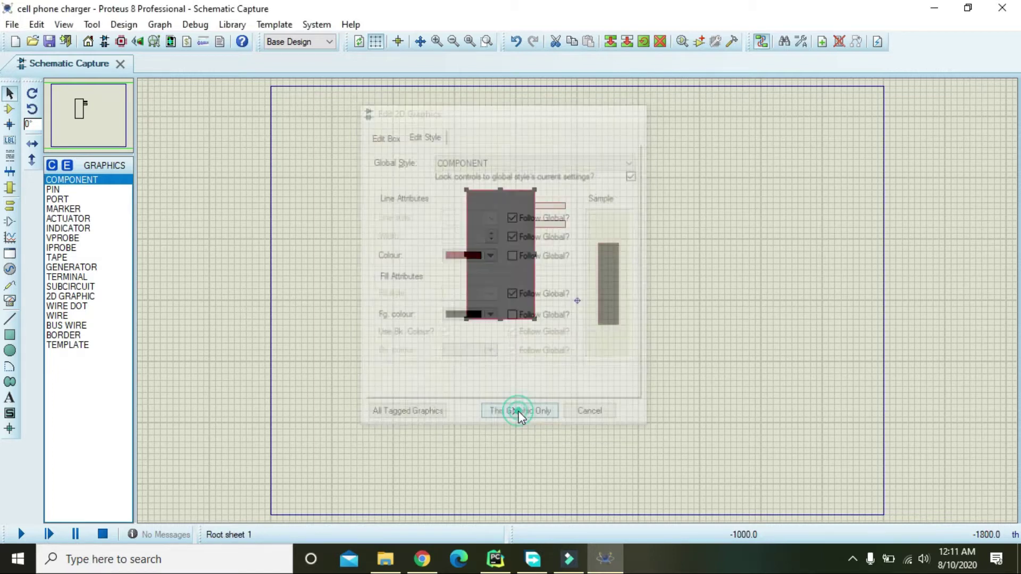
Override the upper prong's global fill colour with black, for this graphic only.
double_click(558, 207)
click(432, 135)
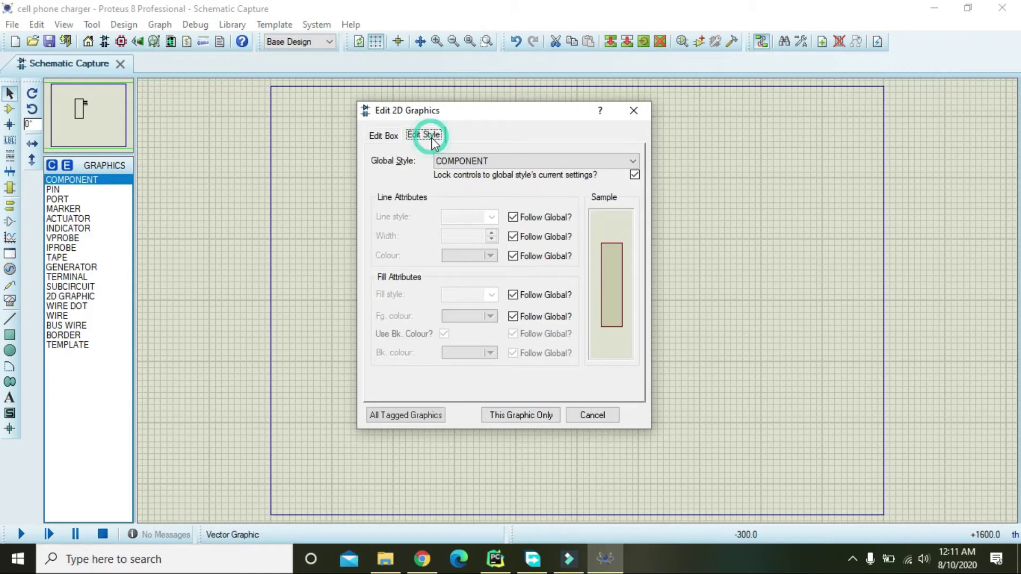
click(513, 316)
click(489, 316)
click(509, 320)
click(522, 415)
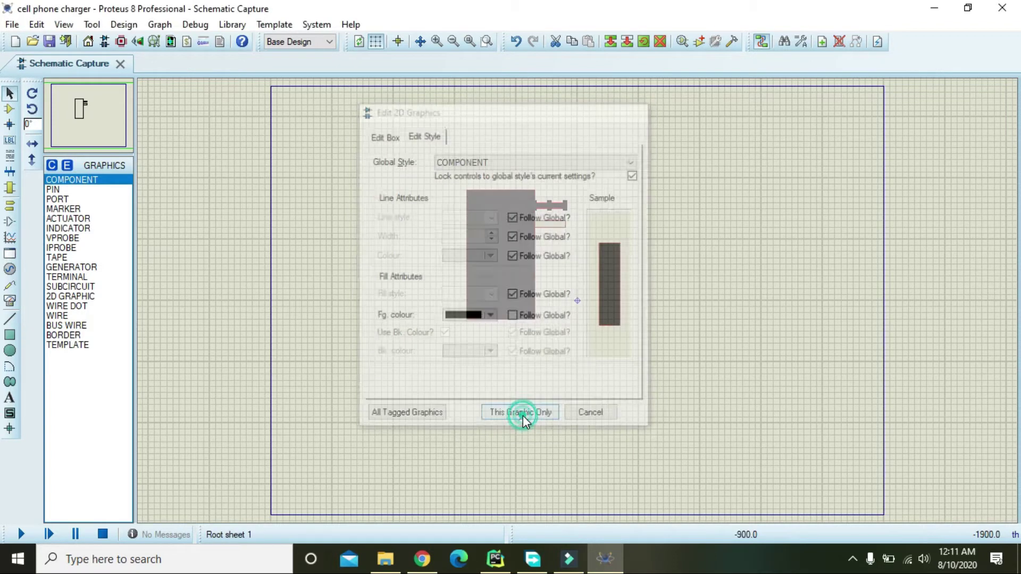
Override the lower prong's global fill colour with dark grey, for this graphic only.
click(558, 224)
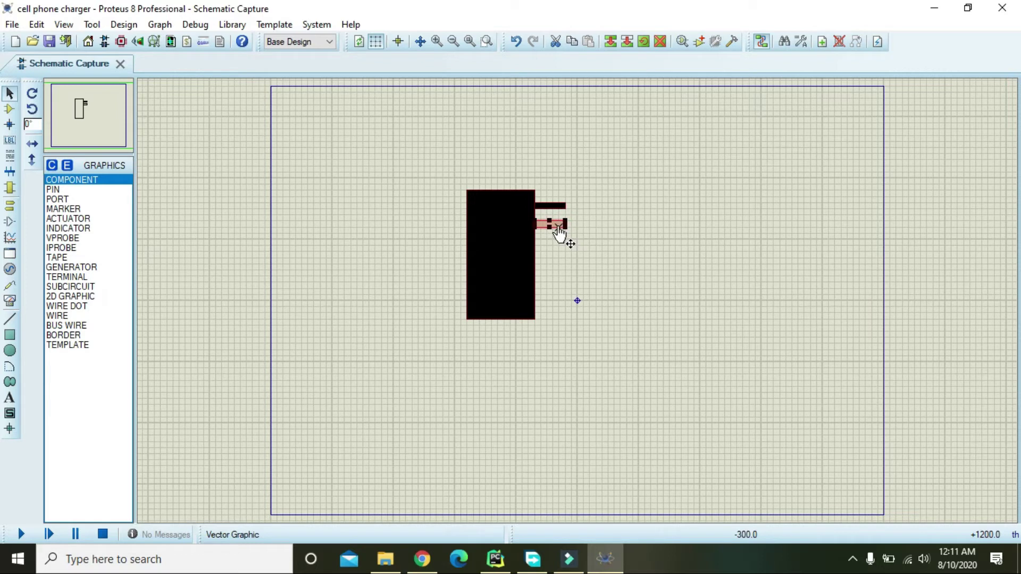
double_click(557, 226)
click(424, 134)
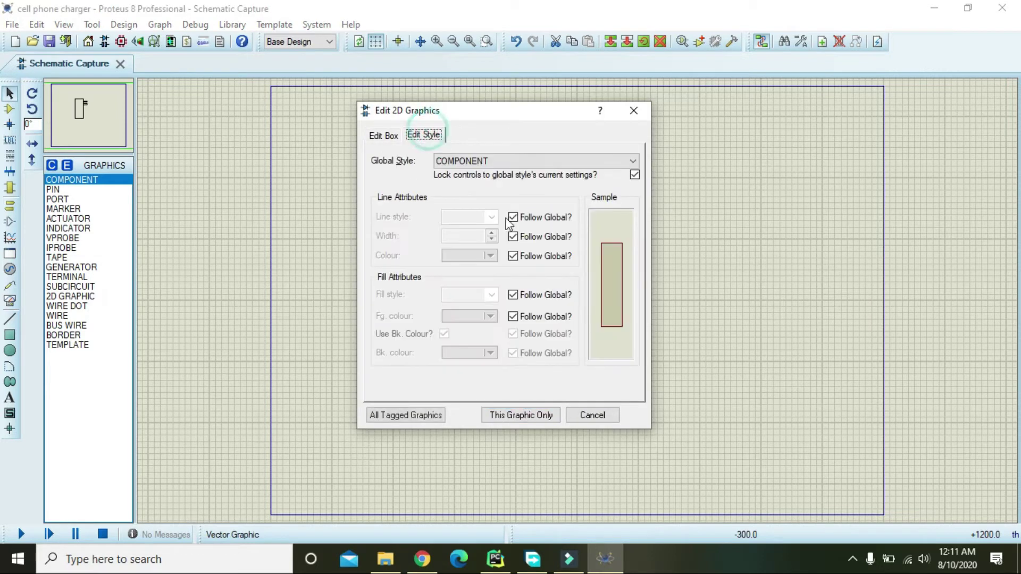
click(513, 316)
click(490, 316)
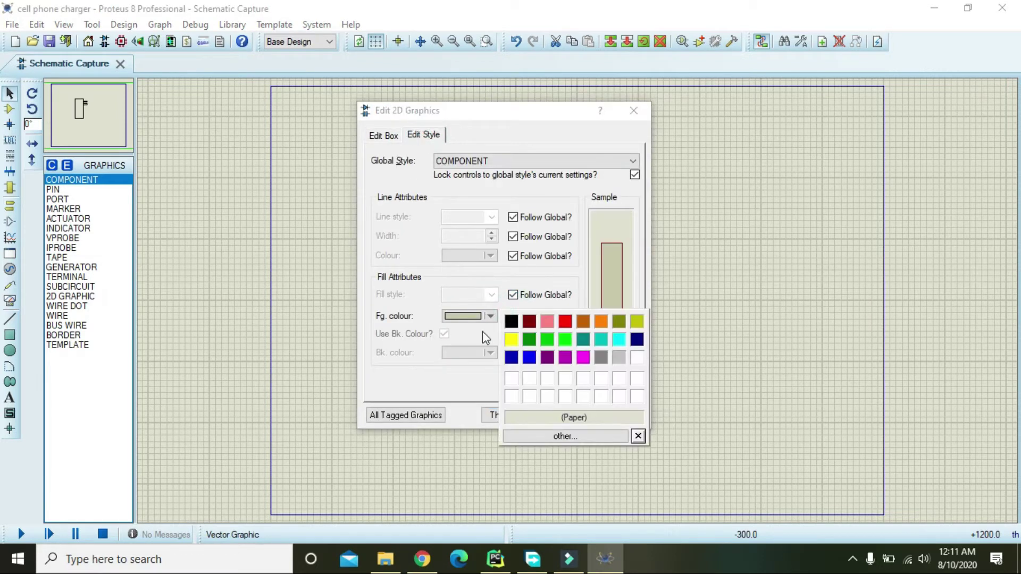
click(601, 358)
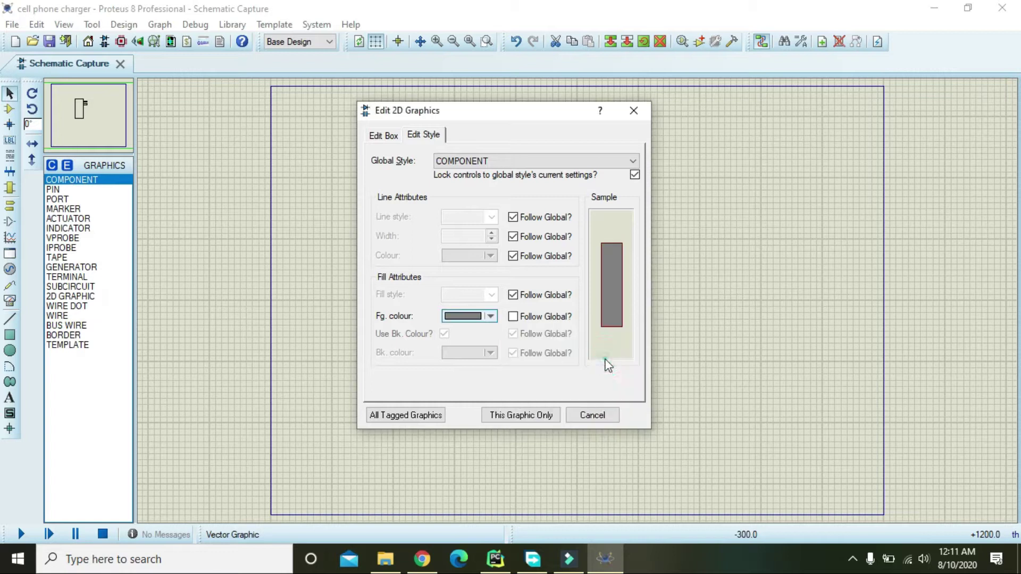
click(520, 415)
Change the upper prong's fill colour to the same dark grey as the lower prong.
click(561, 226)
click(564, 222)
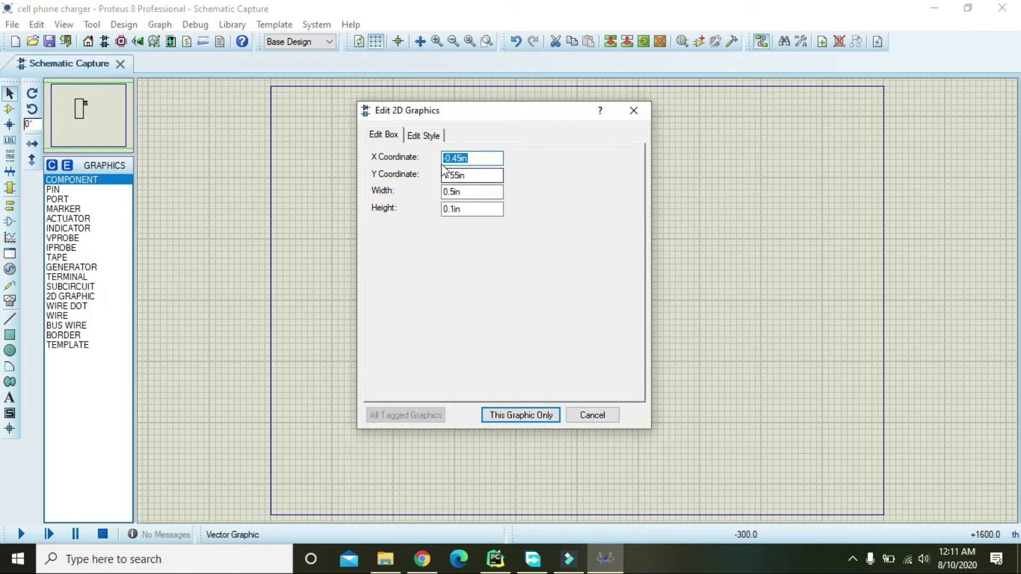
click(424, 137)
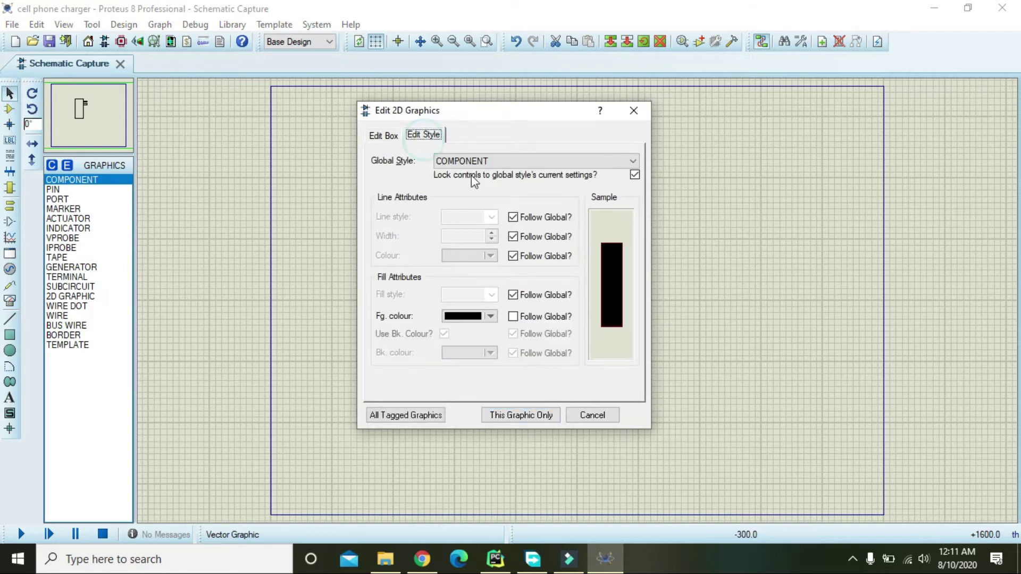
click(491, 318)
click(598, 355)
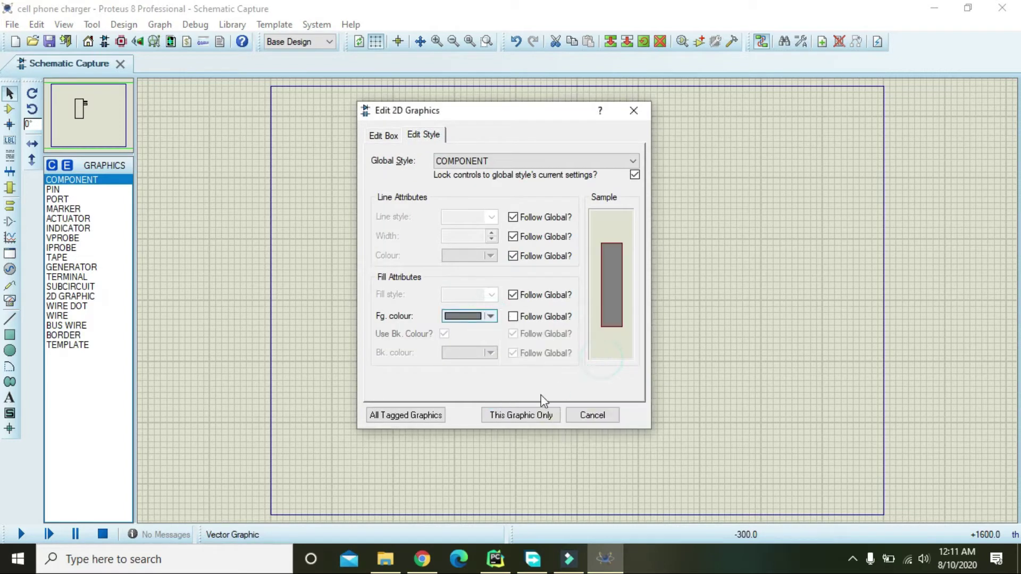
click(521, 415)
click(548, 310)
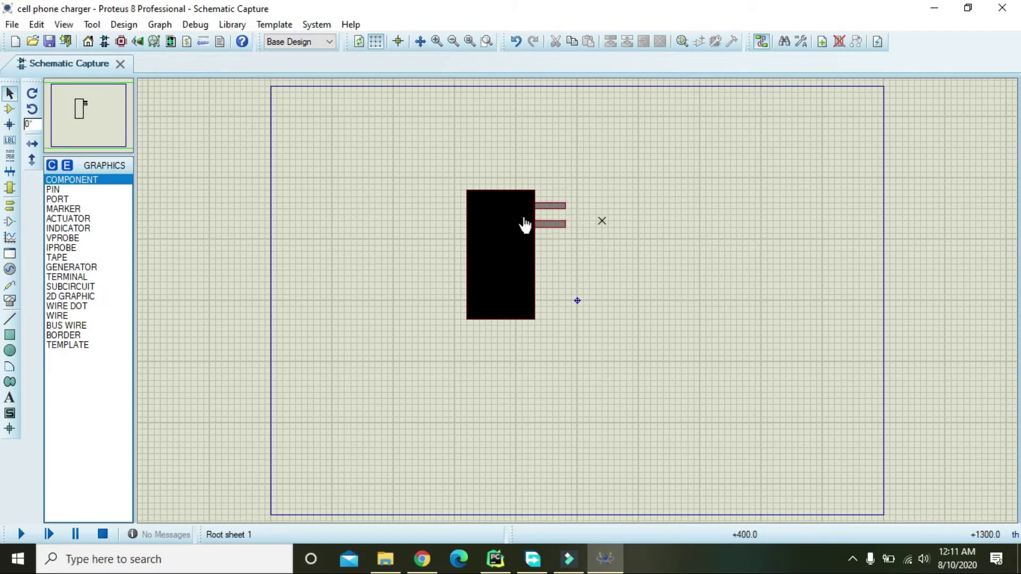
click(469, 245)
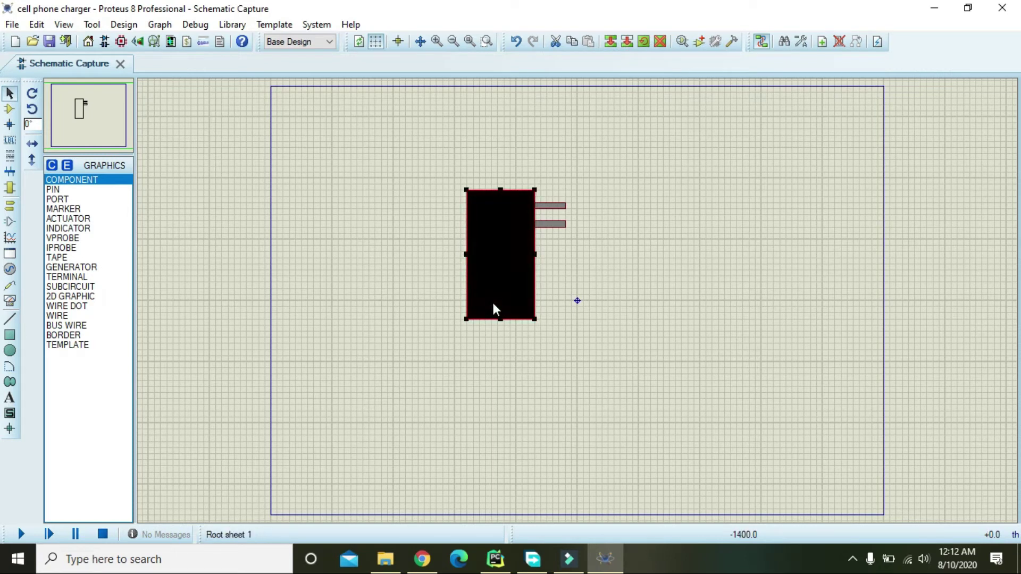
click(349, 253)
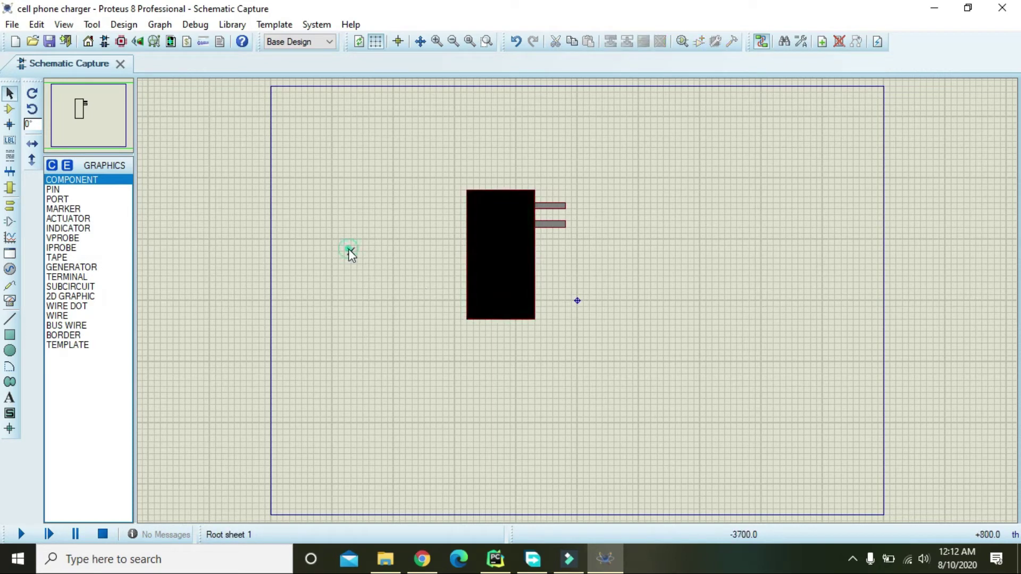
Draw a box about 0.5 in wide and 0.6 in high against the charger body's lower edge, and shift it left to centre it.
click(9, 335)
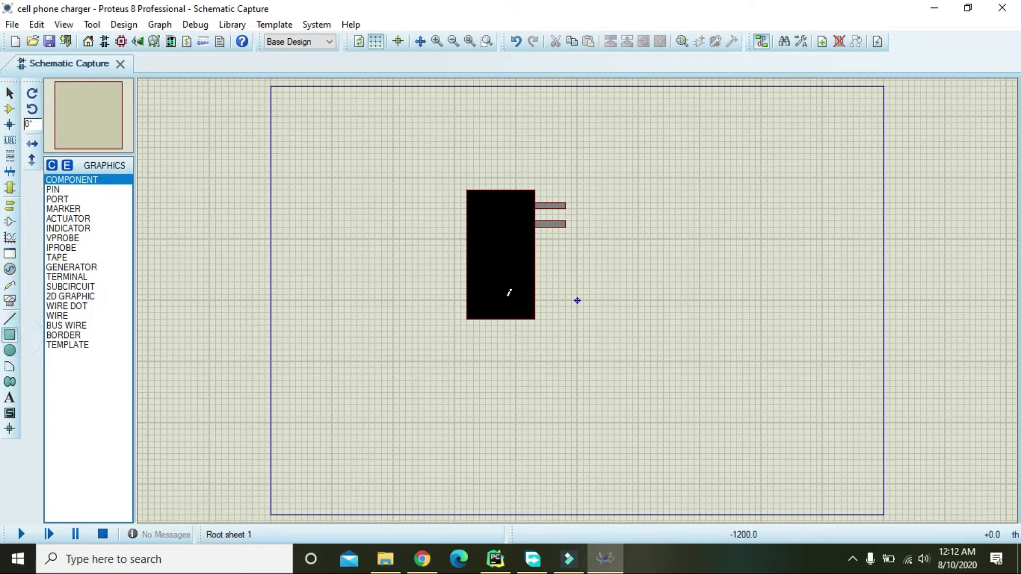
drag(485, 319, 523, 355)
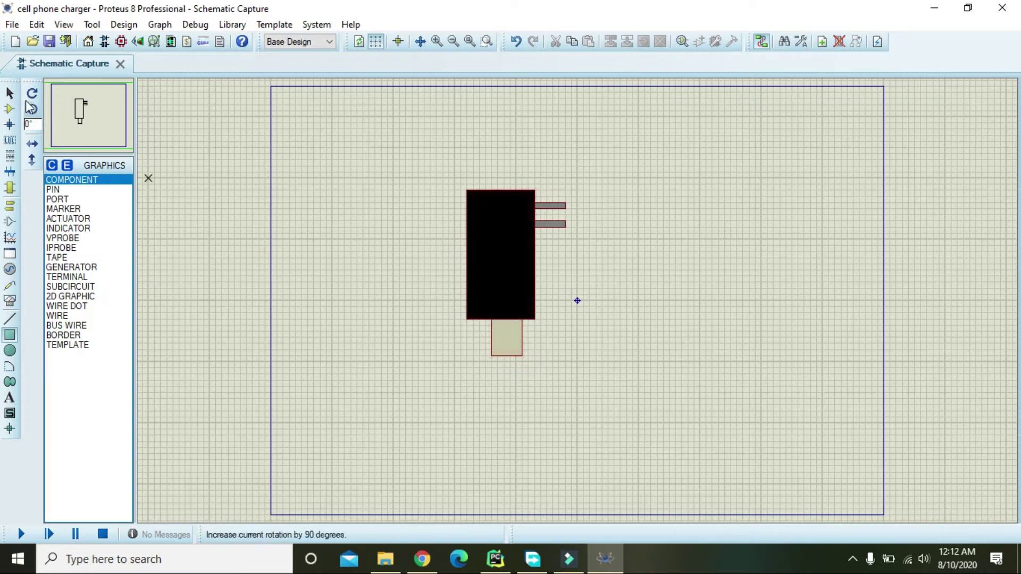
click(10, 94)
click(494, 339)
drag(494, 340, 489, 340)
click(596, 356)
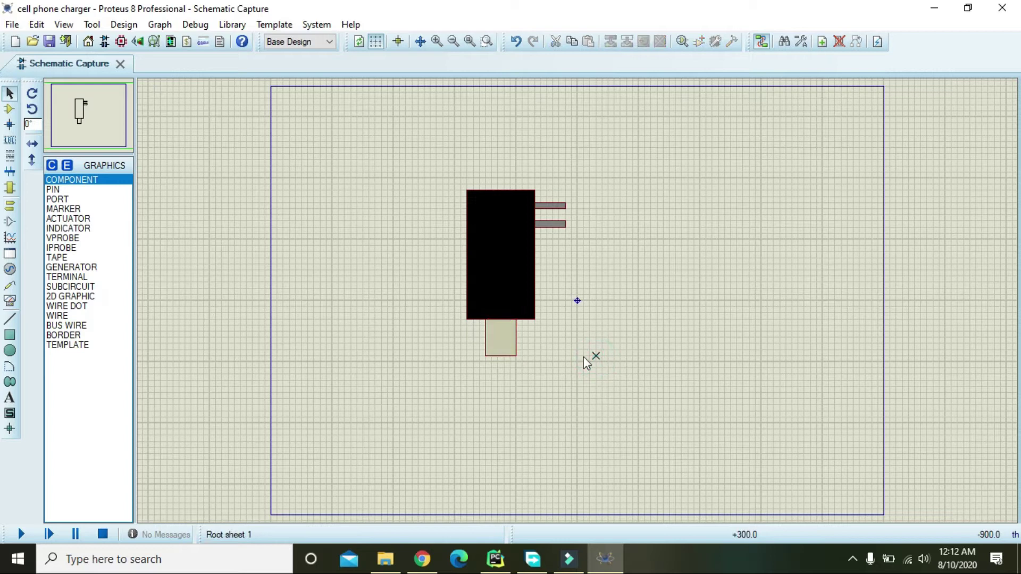
Override the global fill colour of the box below the charger body with black, for this graphic only.
click(485, 336)
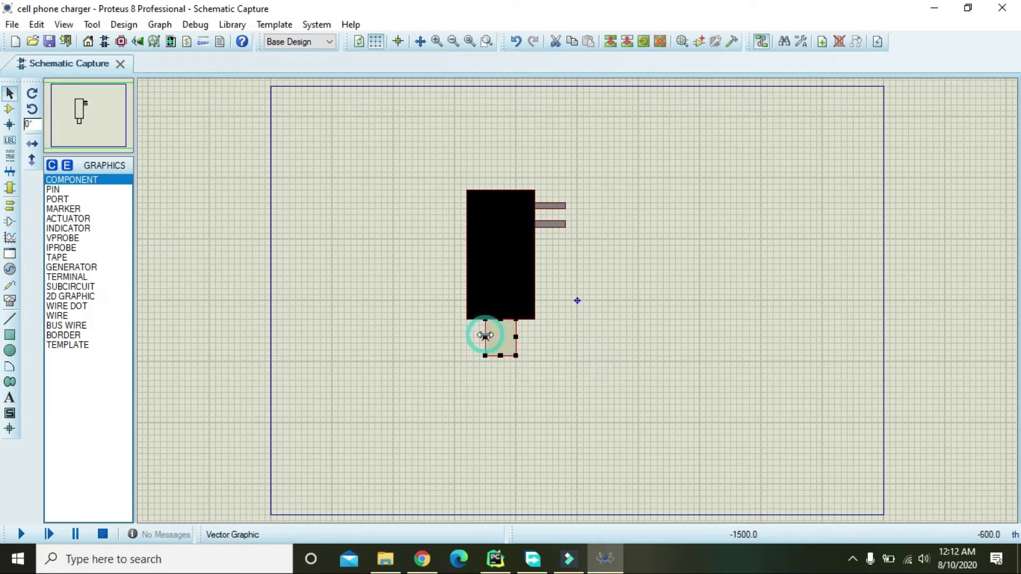
click(486, 339)
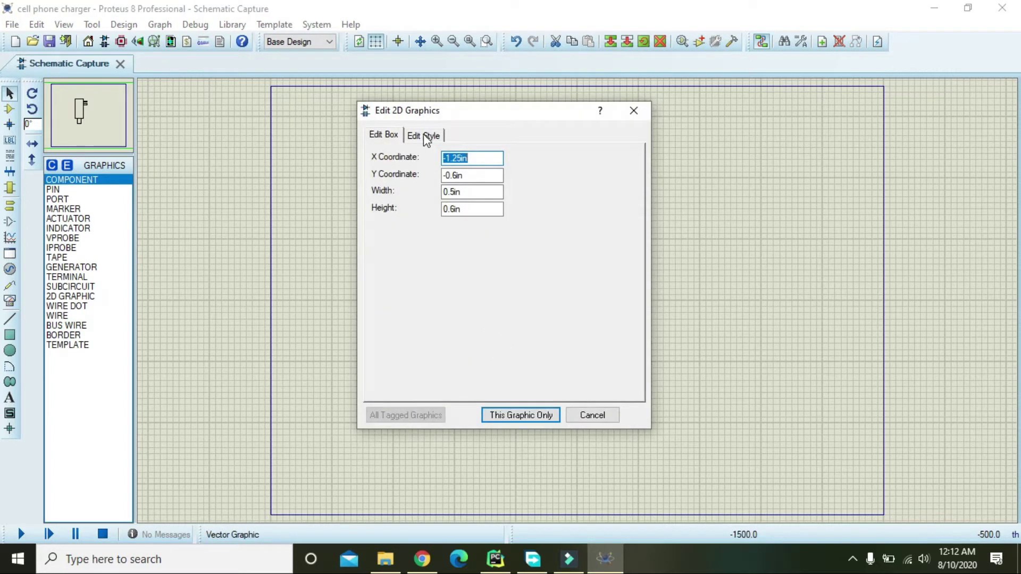
click(423, 135)
click(512, 317)
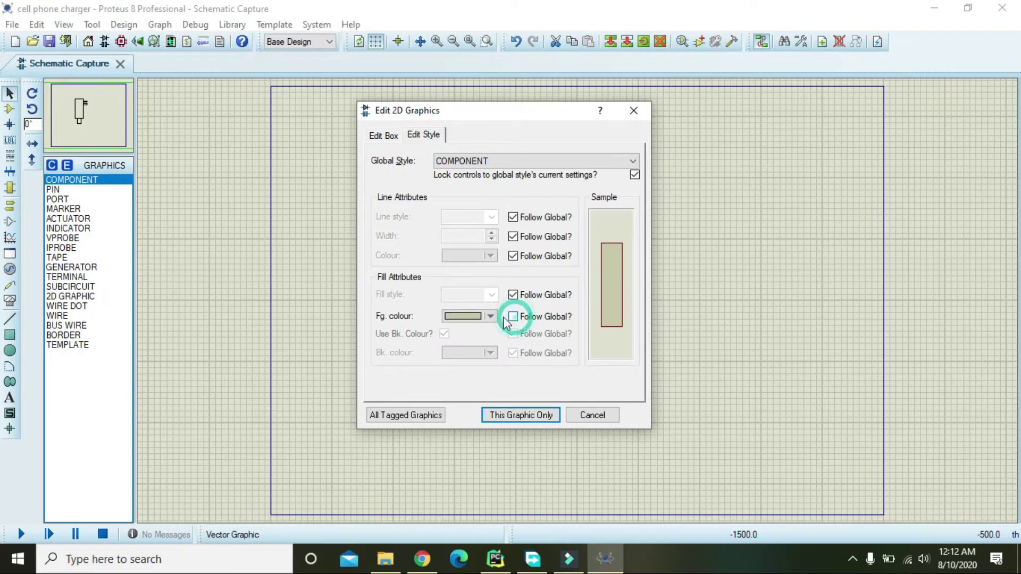
click(490, 317)
click(510, 322)
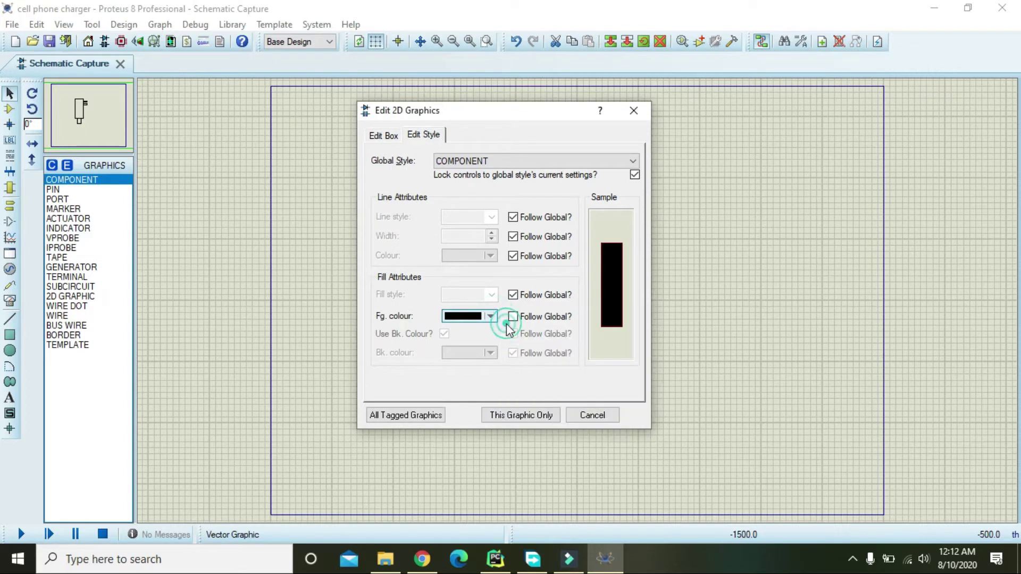
click(516, 416)
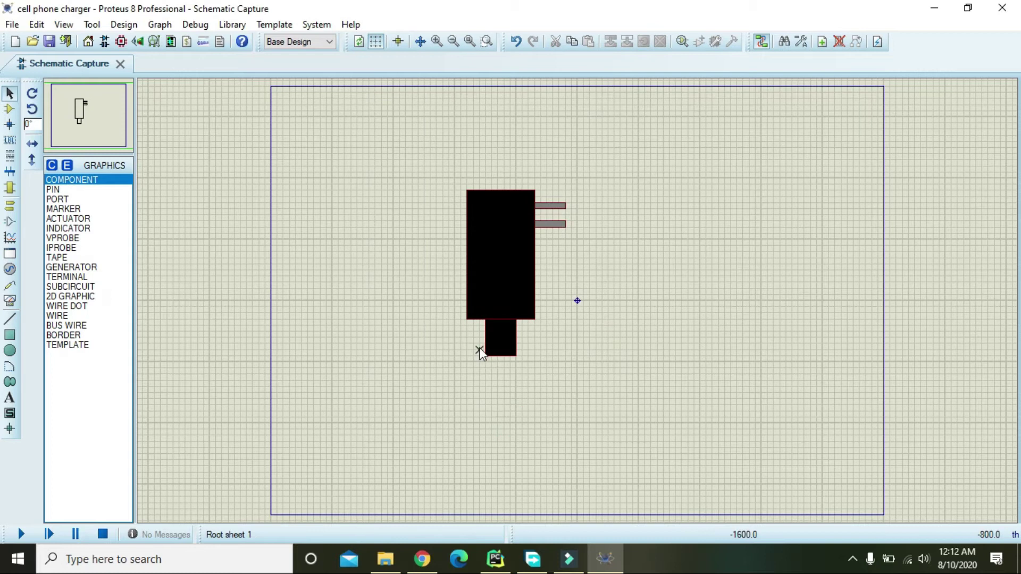
Override the line colour of the box below the charger body with black, and stretch its lower edge down by about 0.2 in.
double_click(500, 325)
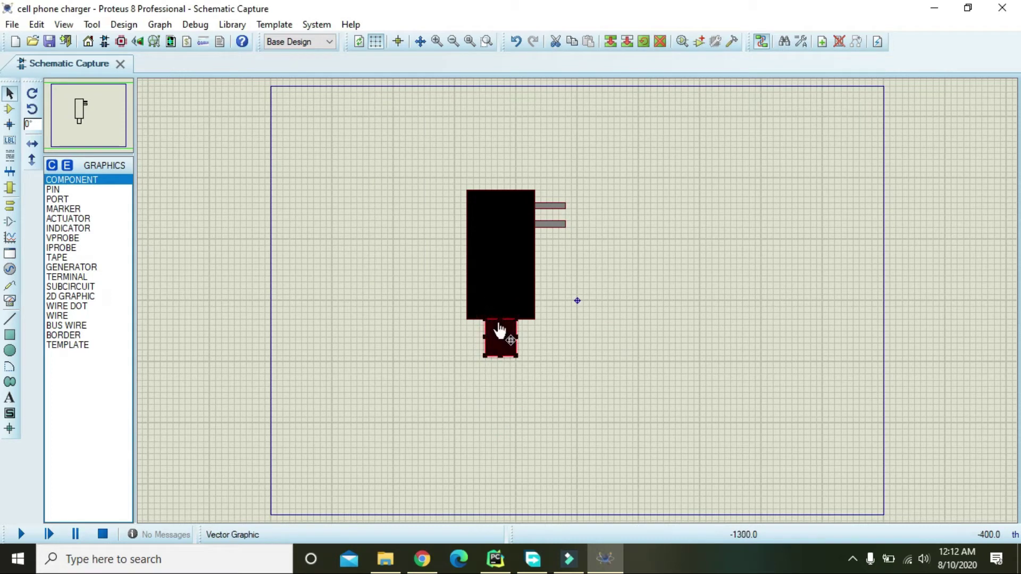
click(423, 136)
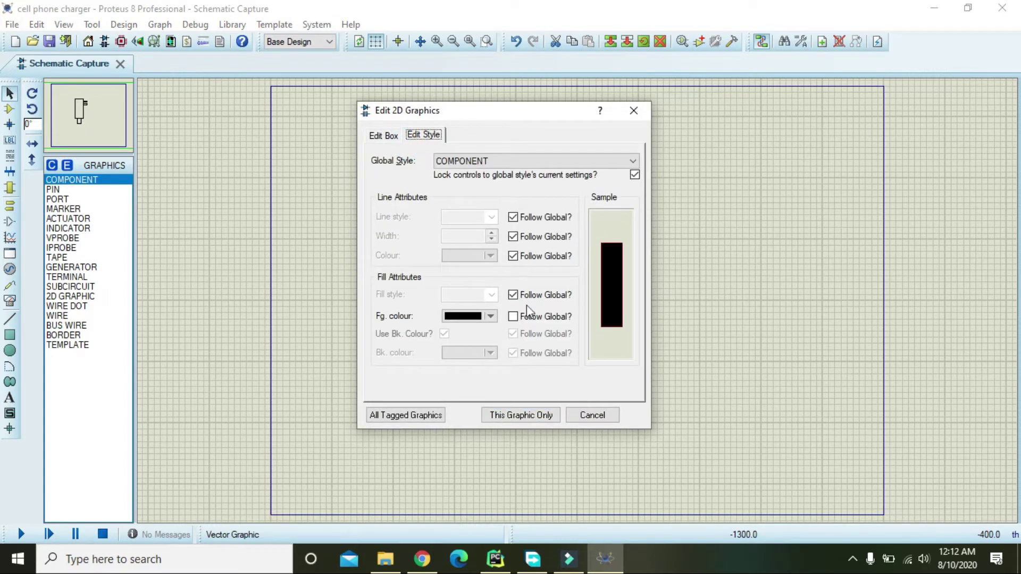
click(514, 255)
click(490, 256)
click(509, 260)
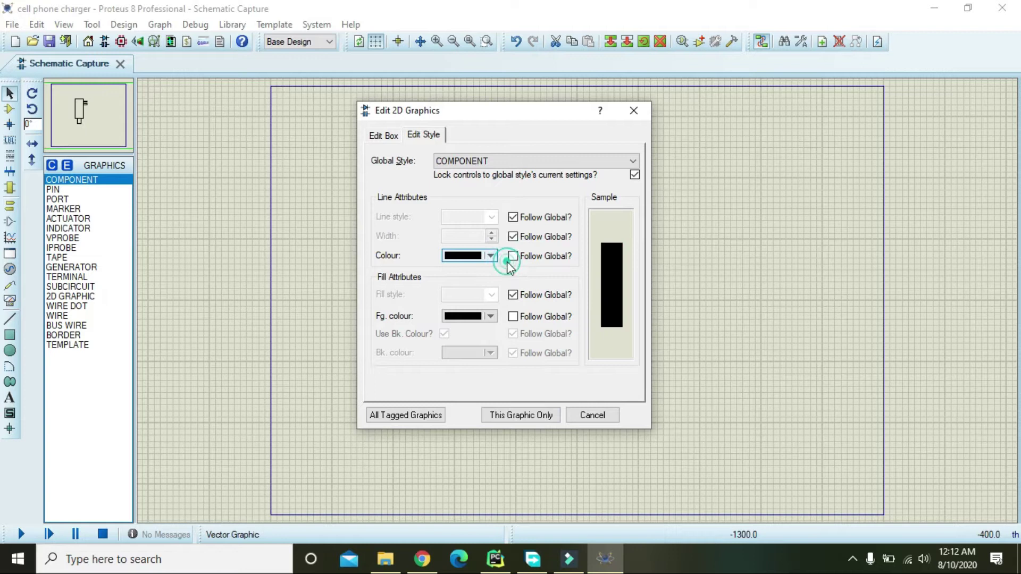
click(516, 414)
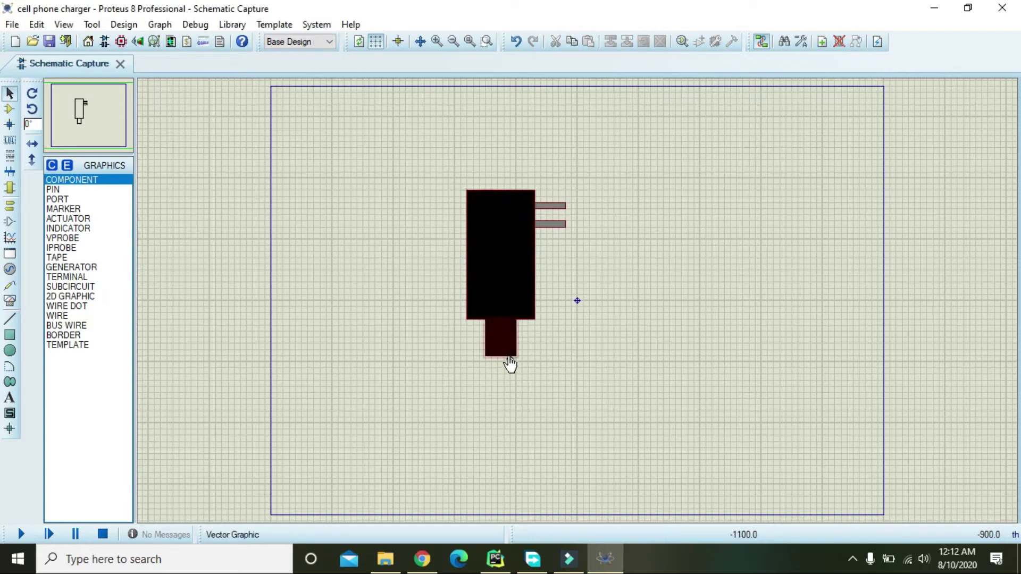
click(501, 353)
click(531, 395)
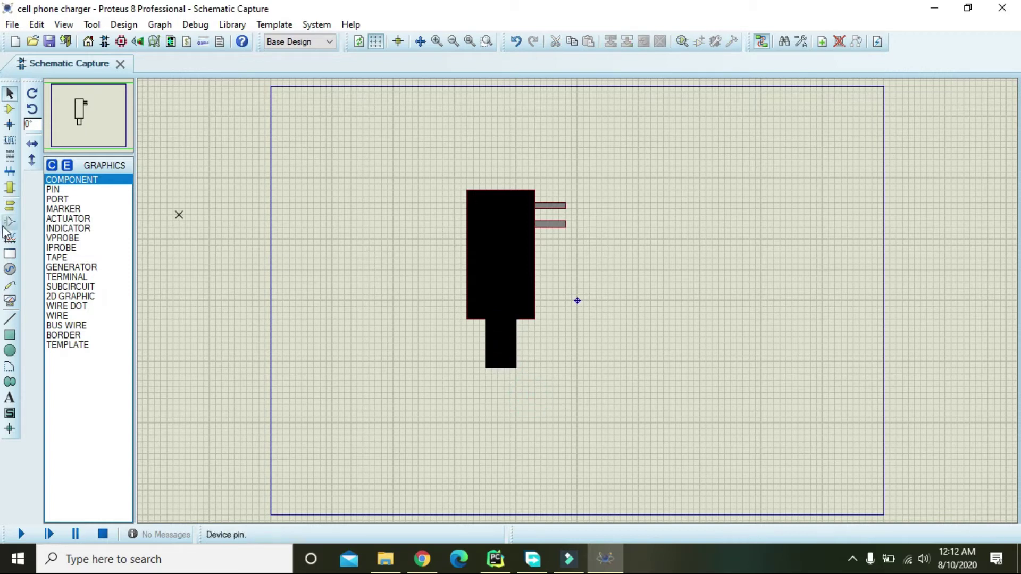
Draw two thin horizontal boxes, each about 0.9 in wide and 0.1 in high, across the black box below the charger body.
click(10, 350)
click(9, 336)
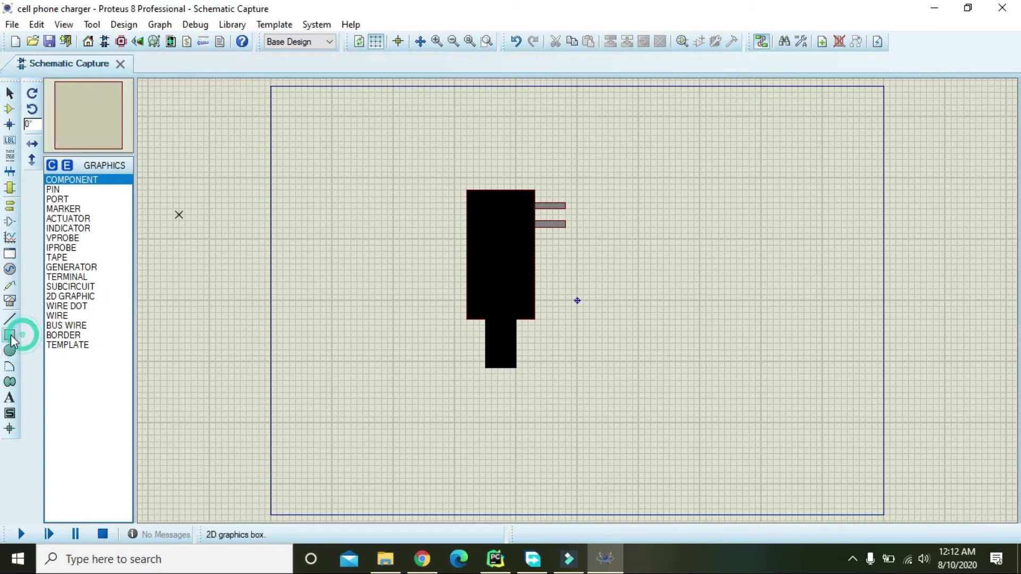
click(475, 330)
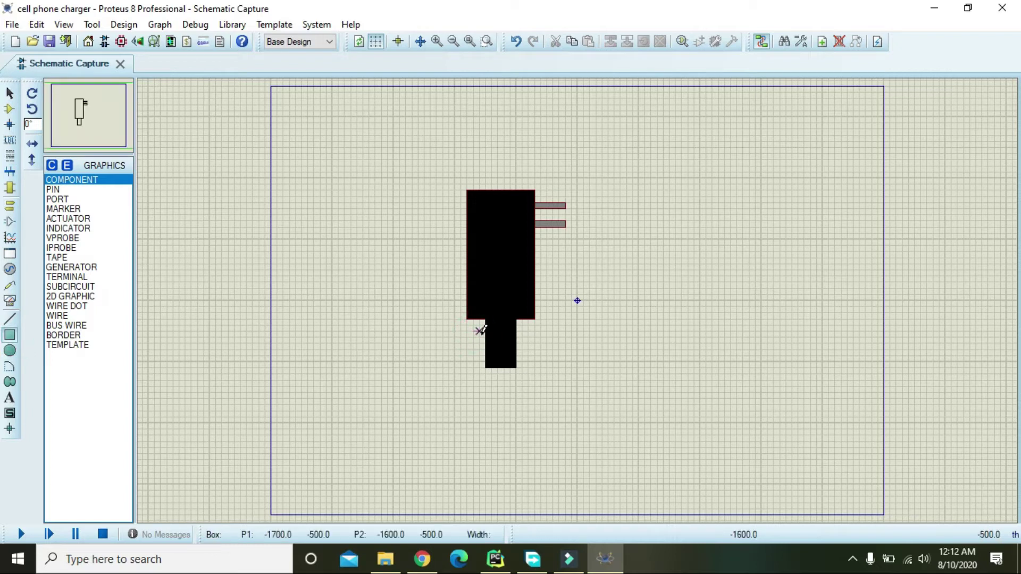
click(528, 334)
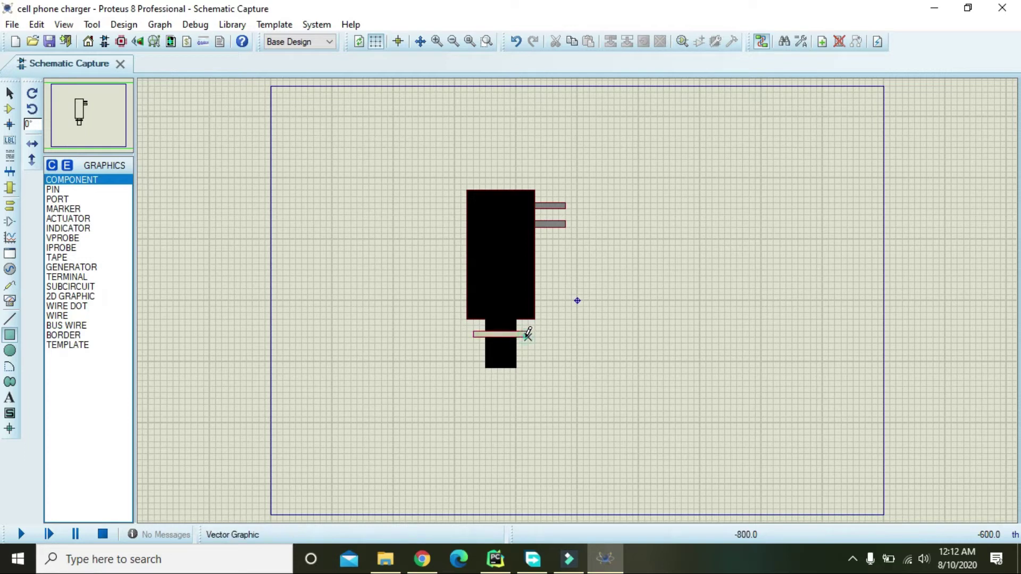
click(474, 350)
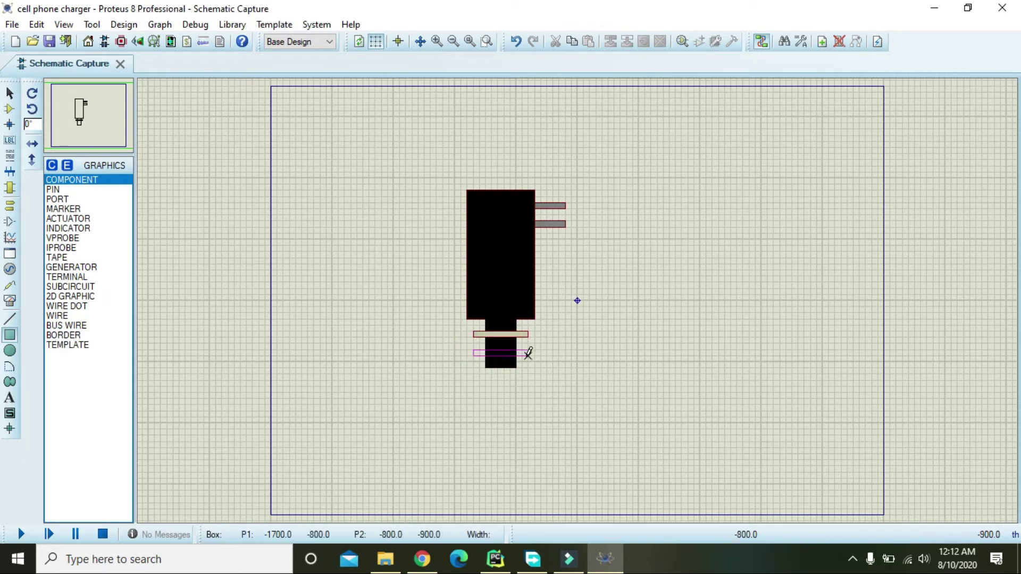
click(528, 353)
Move the lower thin strip up by about 0.1 in, closer to the upper strip.
click(10, 94)
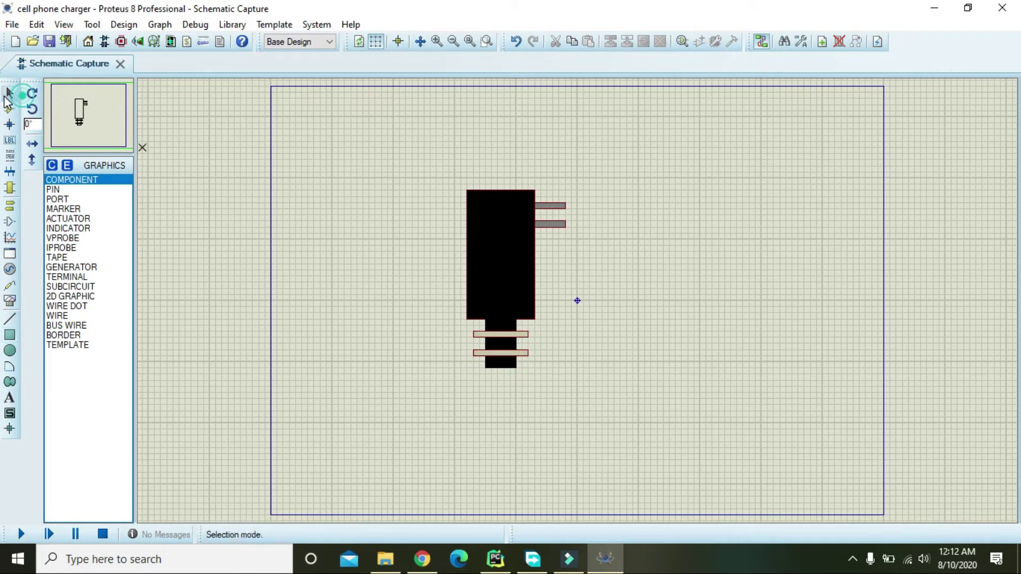
click(505, 353)
drag(509, 352, 510, 350)
click(578, 379)
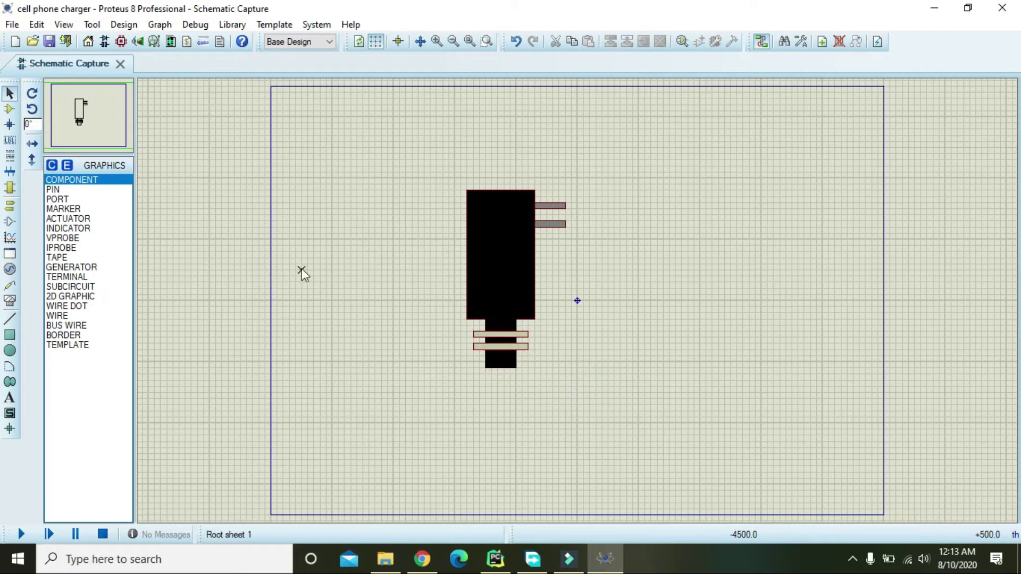
Shorten the lower thin strip by about 0.1 in at each end, to about 0.7 in wide.
click(476, 347)
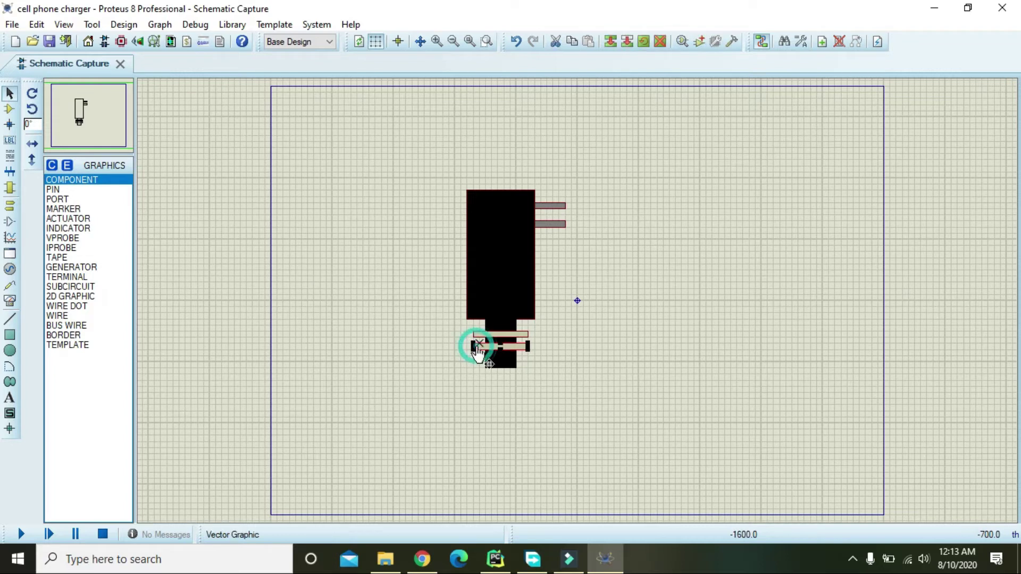
drag(475, 347, 481, 346)
click(566, 371)
click(530, 347)
drag(531, 346, 525, 346)
click(557, 362)
Shorten the upper thin strip at both ends to match the lower strip's width of about 0.7 in.
click(529, 340)
double_click(524, 335)
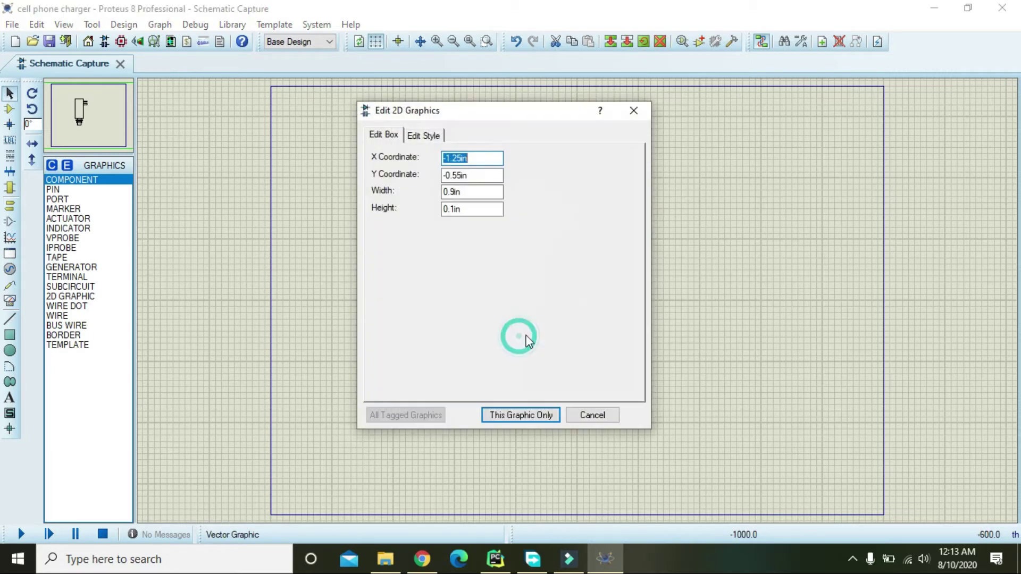
click(597, 415)
click(532, 335)
click(528, 333)
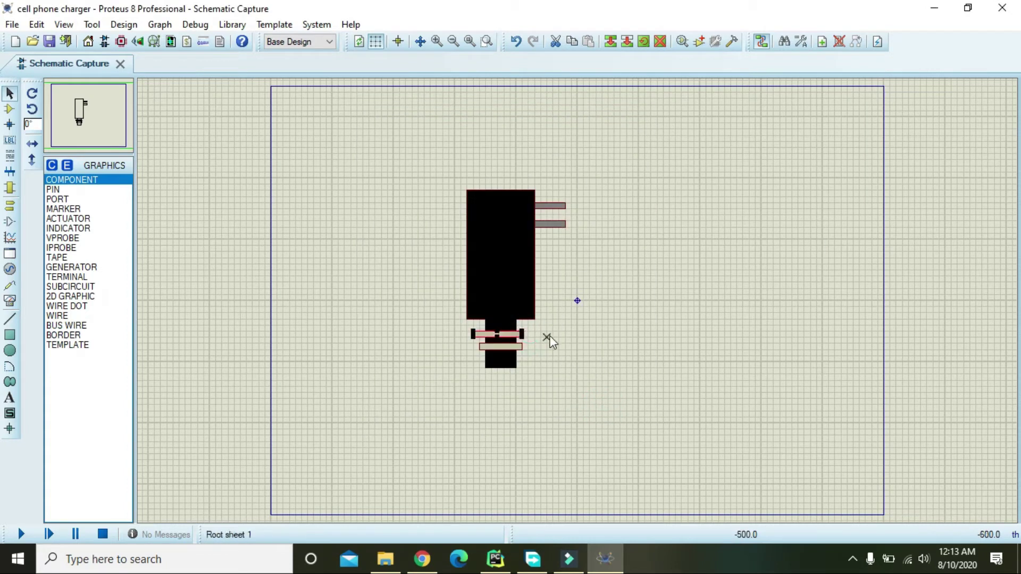
click(487, 334)
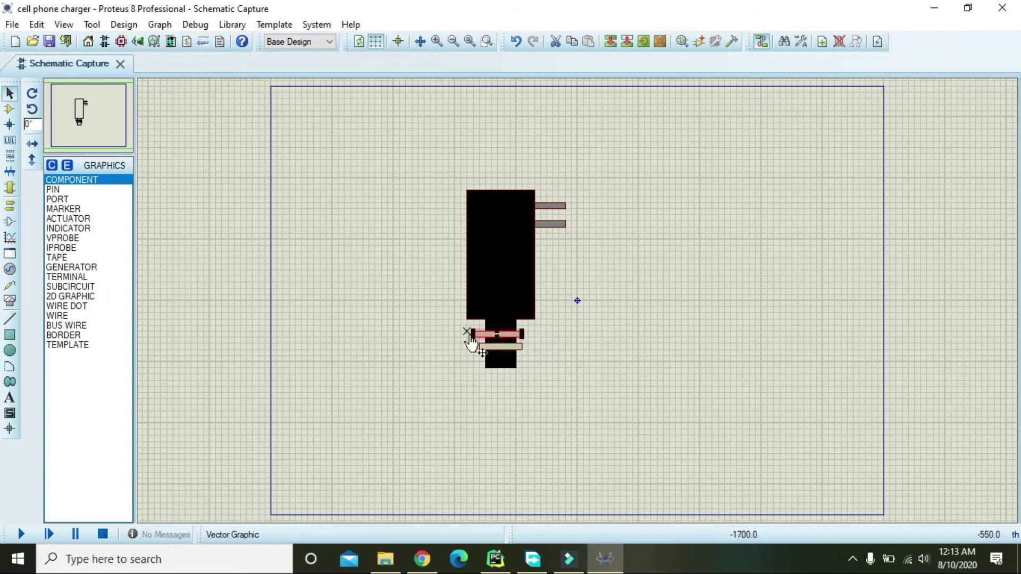
drag(471, 334, 480, 334)
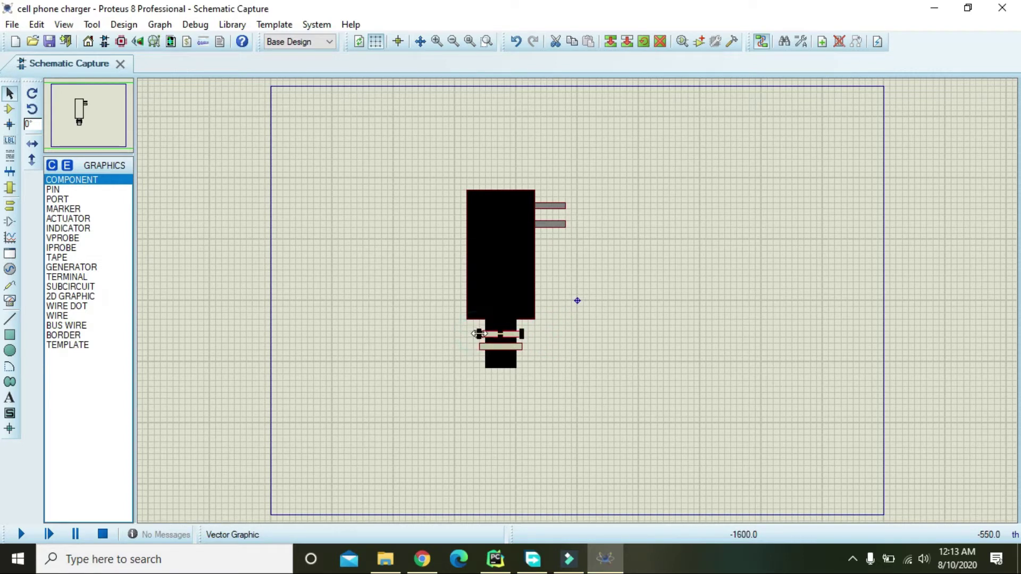
click(589, 358)
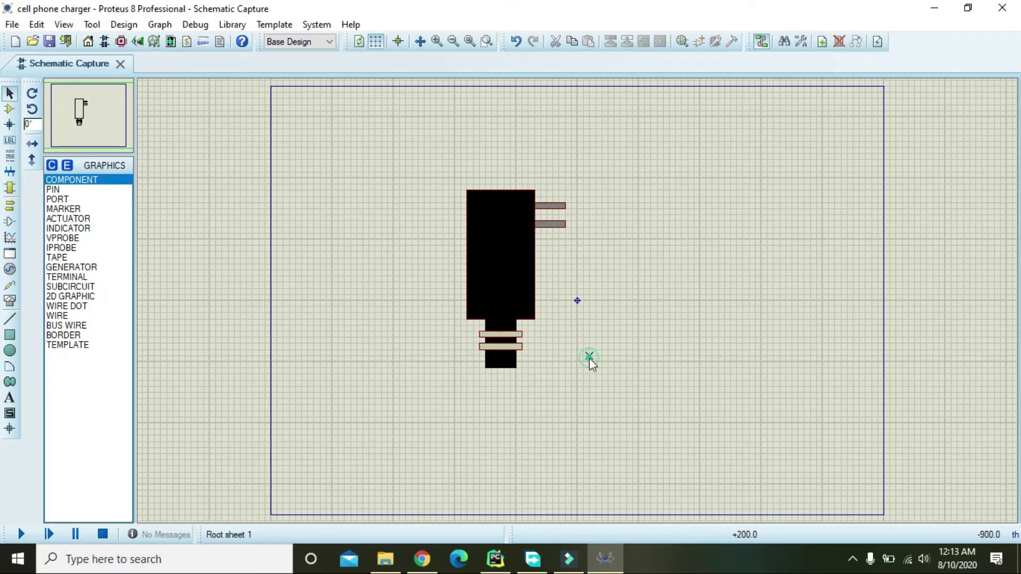
Override the upper thin strip's global line and fill colours with black, for this graphic only.
double_click(505, 334)
click(420, 135)
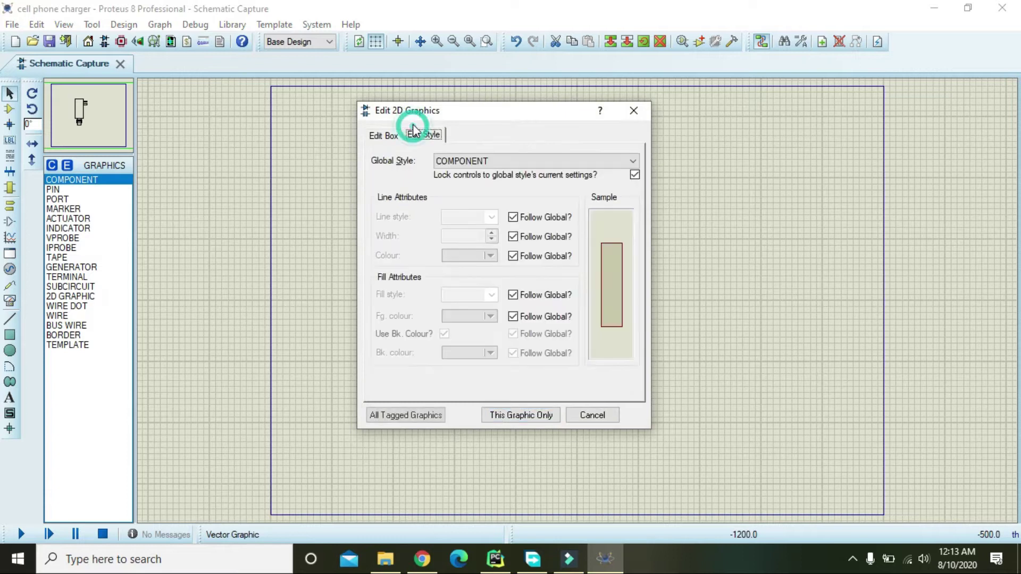
click(513, 256)
click(490, 256)
click(518, 259)
click(513, 318)
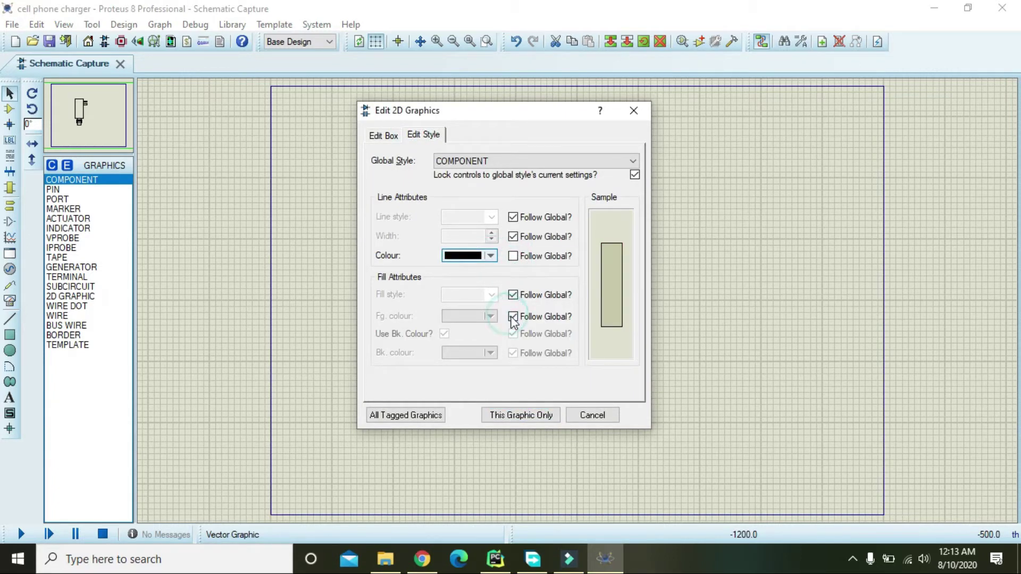
click(491, 316)
click(510, 322)
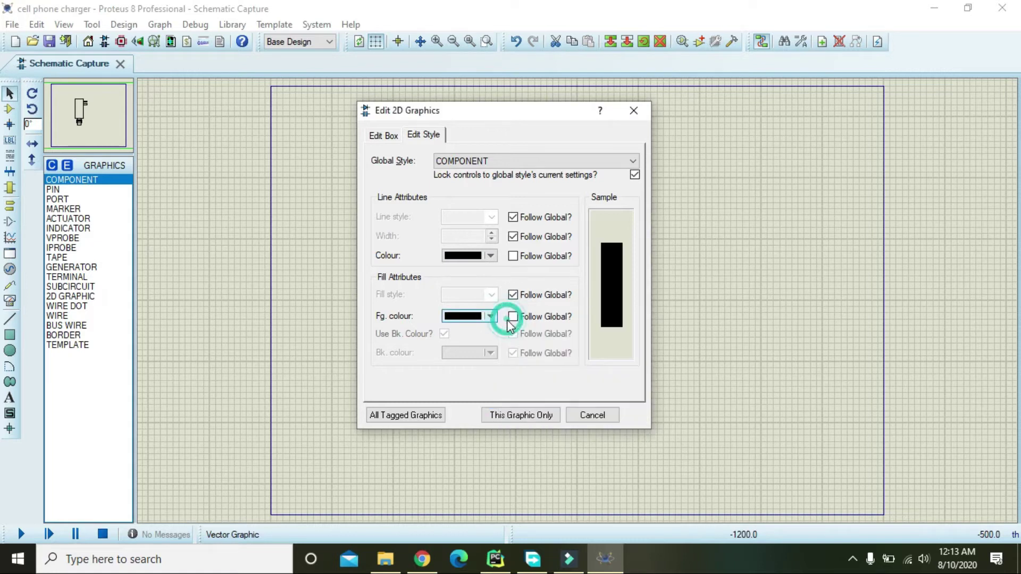
click(526, 416)
Override the lower thin strip's global fill colour with black, for this graphic only.
double_click(505, 352)
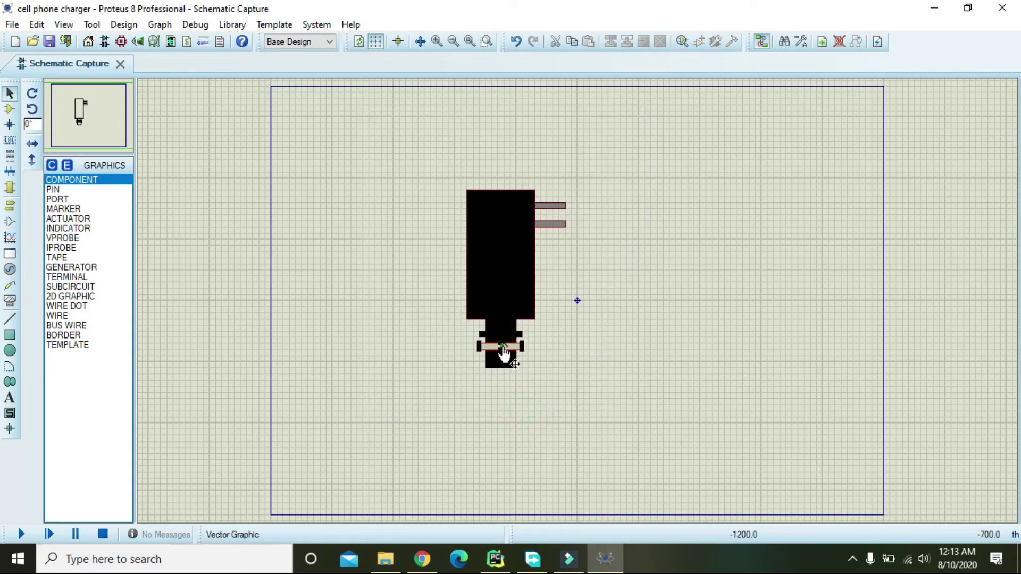
click(424, 135)
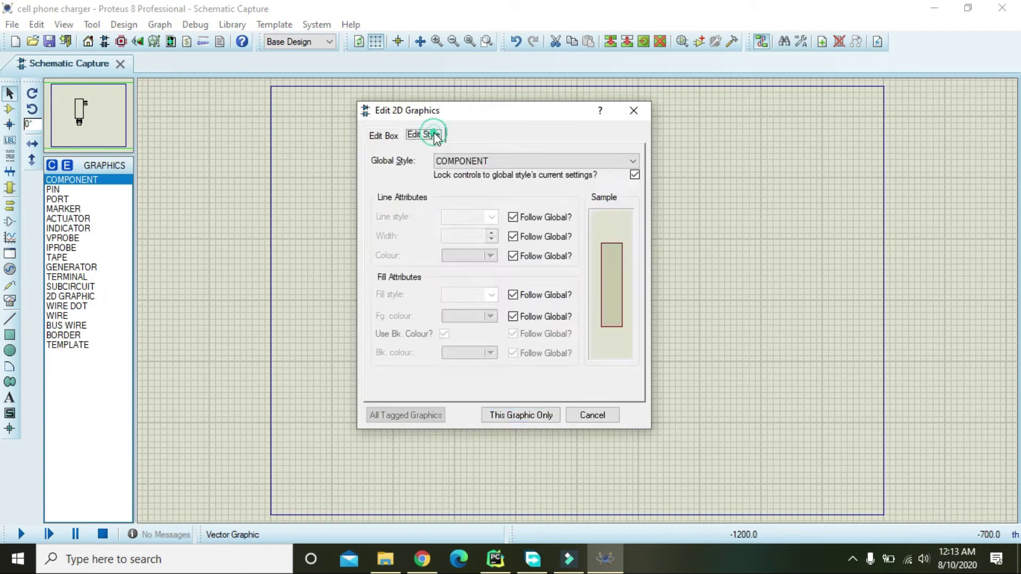
click(512, 317)
click(490, 316)
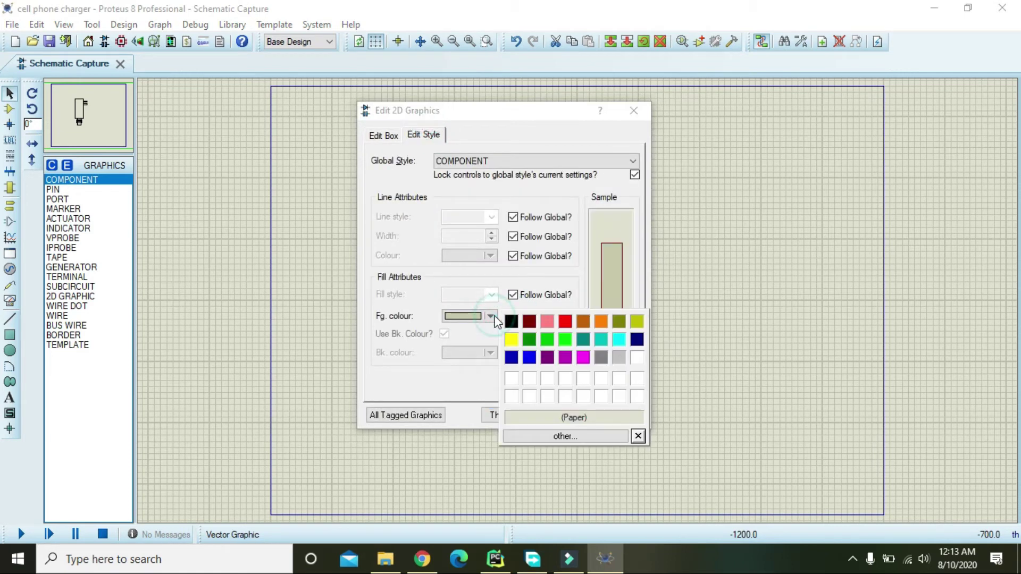
click(511, 322)
click(529, 416)
click(631, 504)
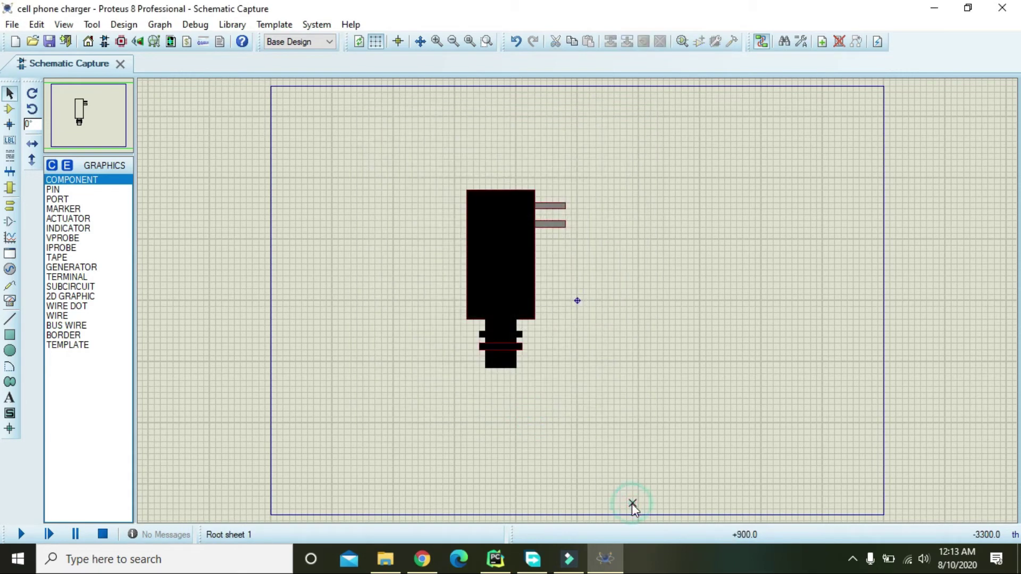
Override the lower thin strip's global line colour with black, for this graphic only.
click(521, 348)
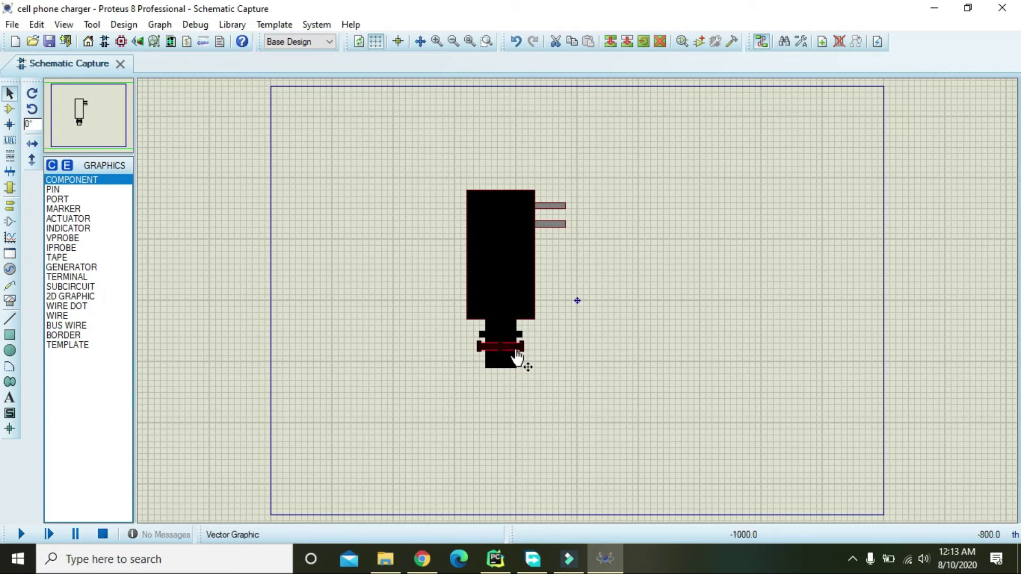
click(514, 349)
click(426, 136)
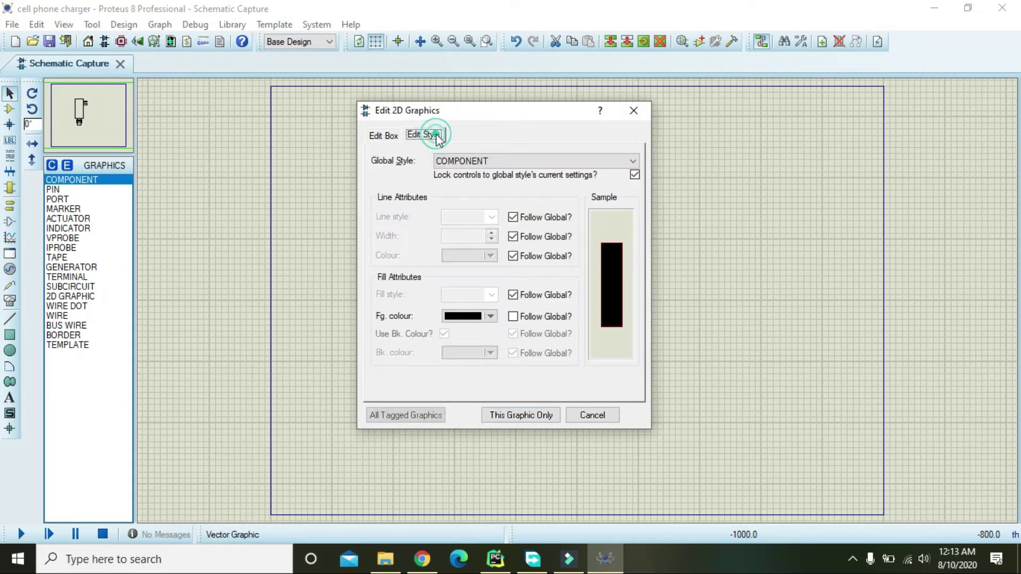
click(513, 256)
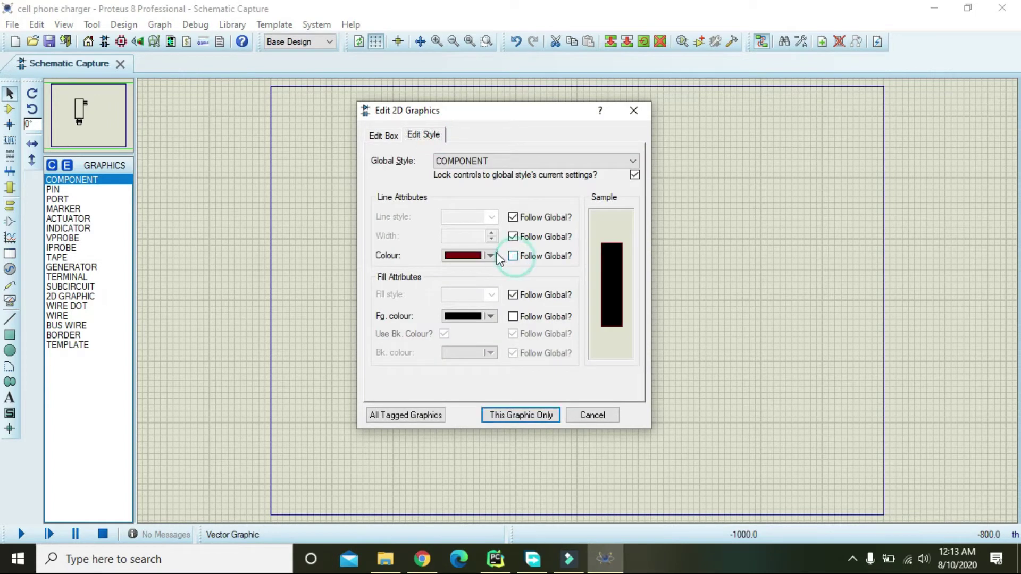
click(494, 255)
click(509, 259)
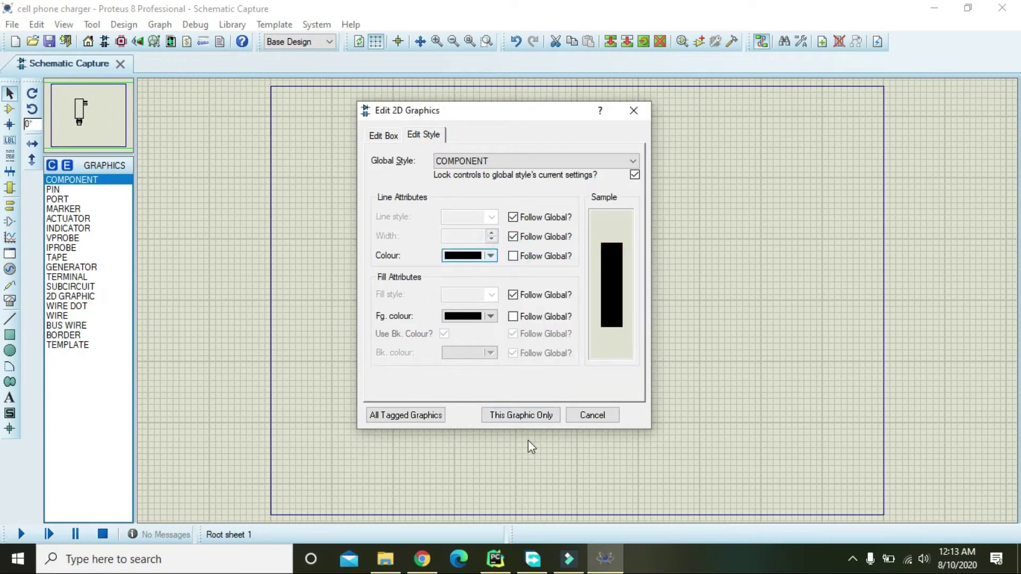
click(520, 415)
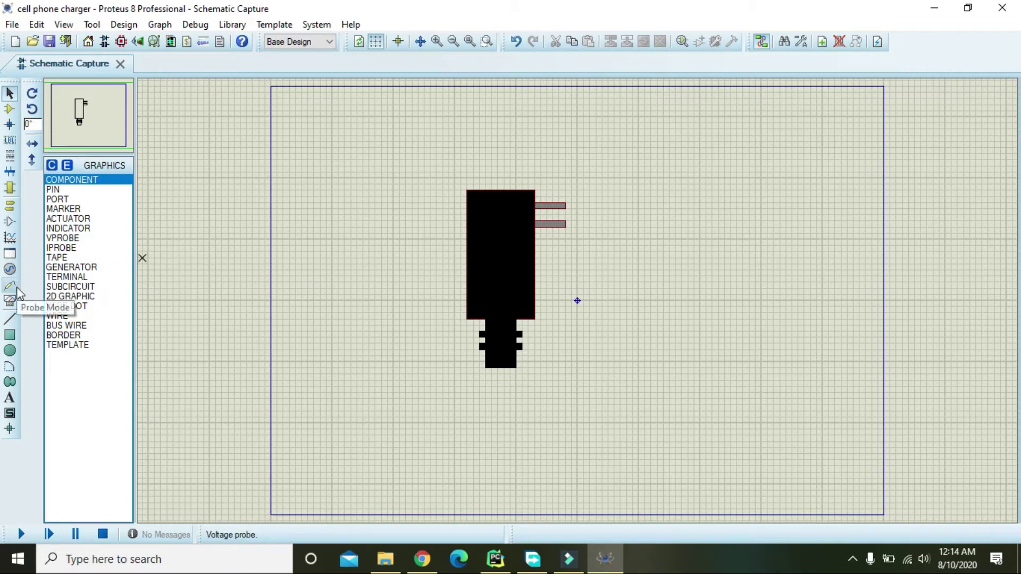
Draw a closed lightning bolt path about 0.8 in wide and 1.4 in tall beside the plug's two grey prongs.
click(15, 325)
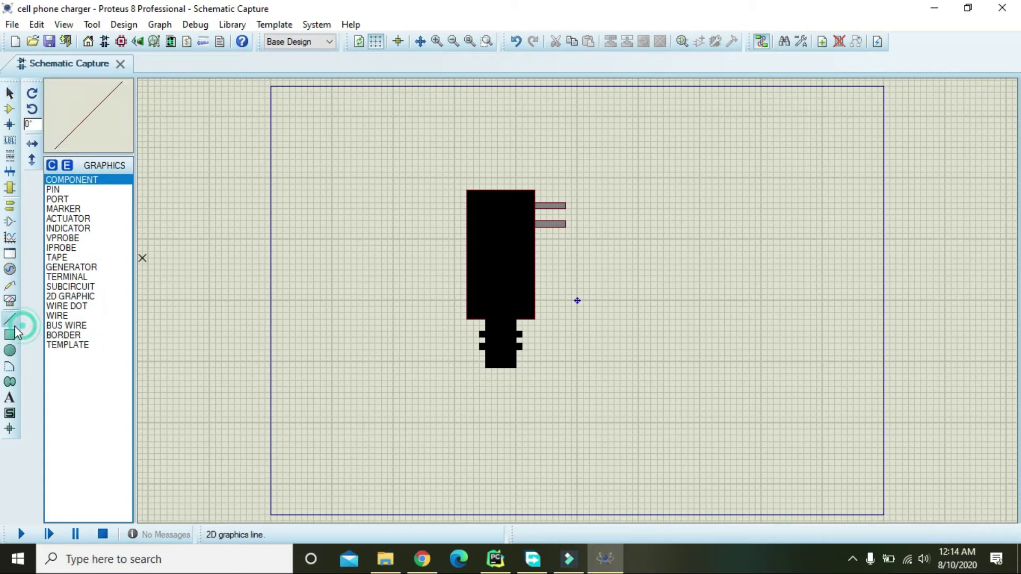
click(15, 387)
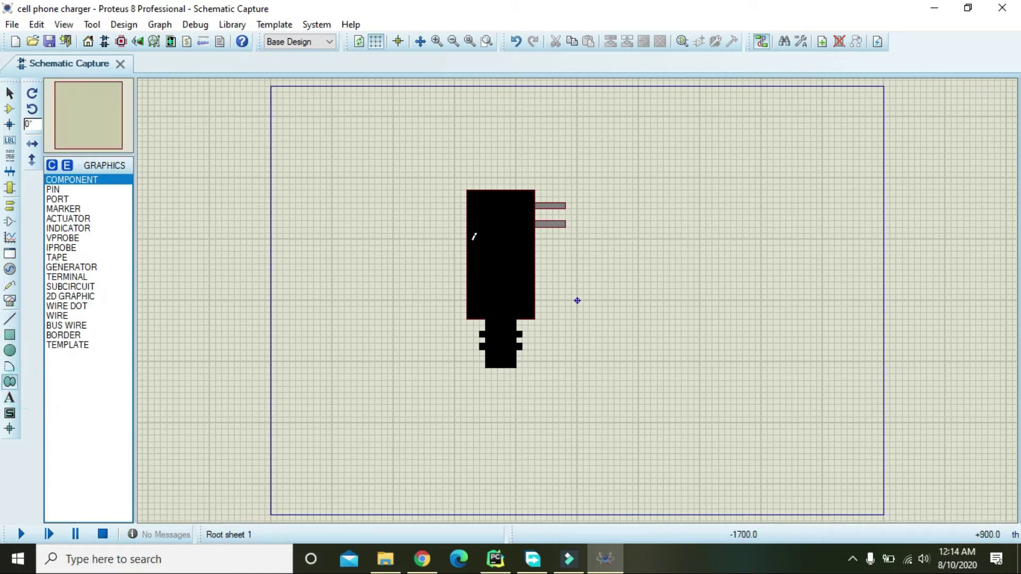
click(632, 178)
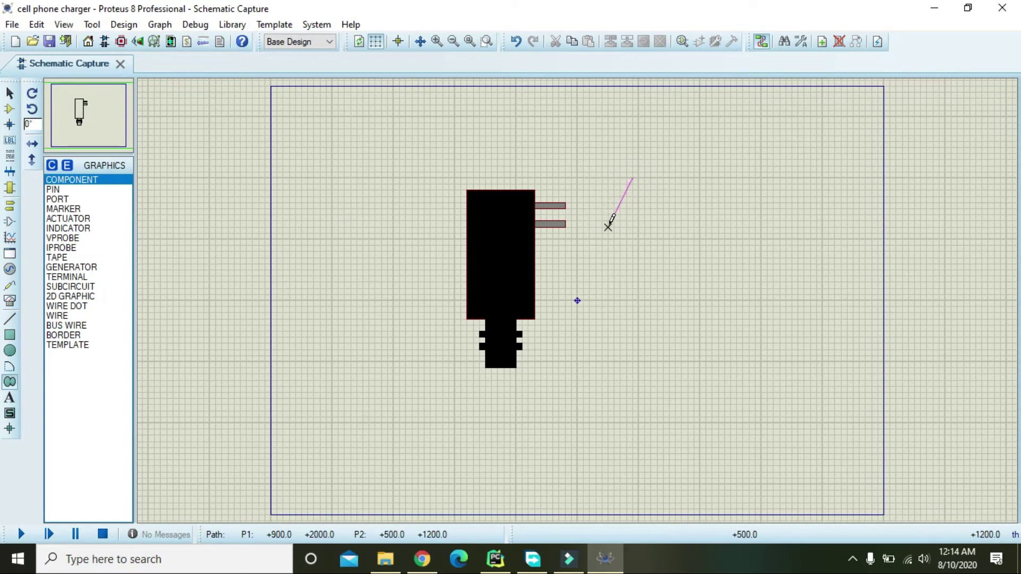
click(608, 227)
click(633, 221)
click(614, 263)
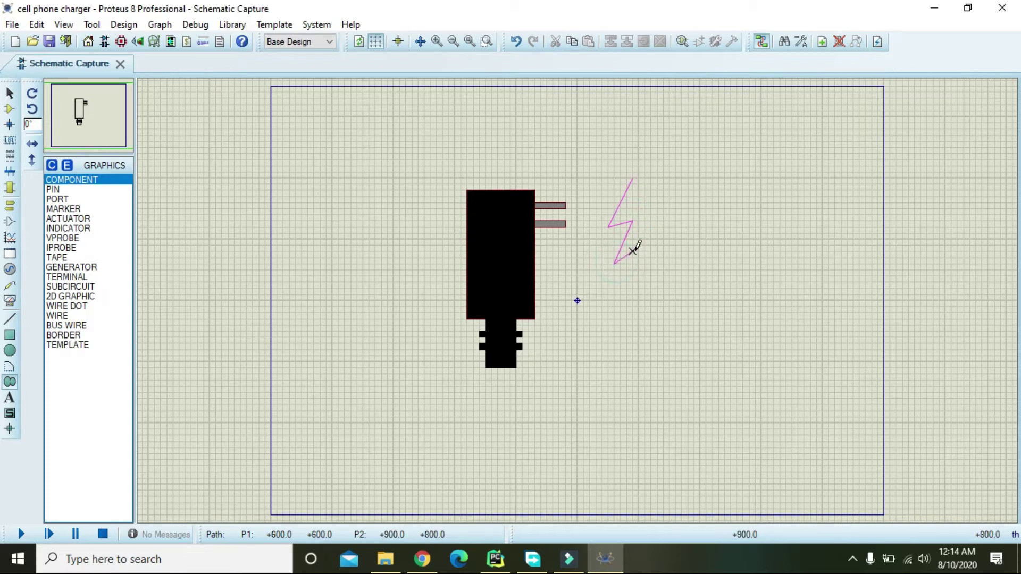
click(658, 202)
click(633, 208)
click(650, 179)
click(633, 177)
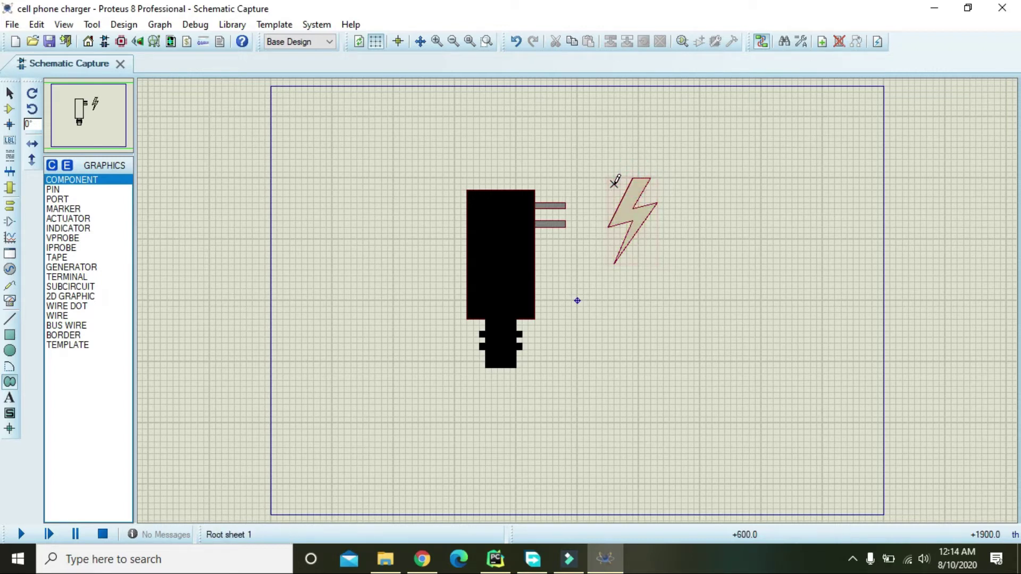
Move the lightning bolt about 0.3 in closer to the prongs and about 0.1 in up.
click(9, 94)
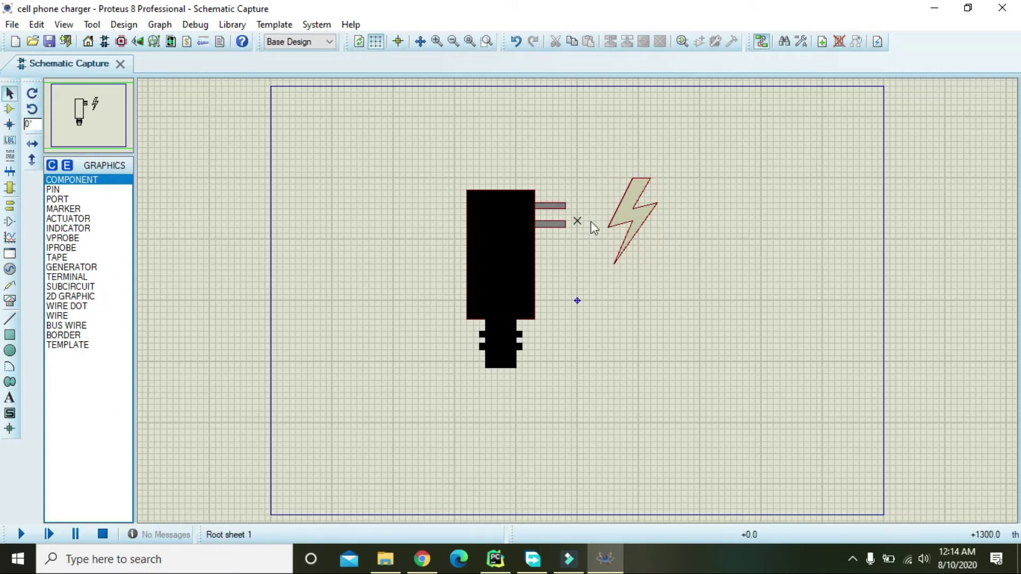
click(621, 211)
drag(621, 211, 604, 201)
click(683, 226)
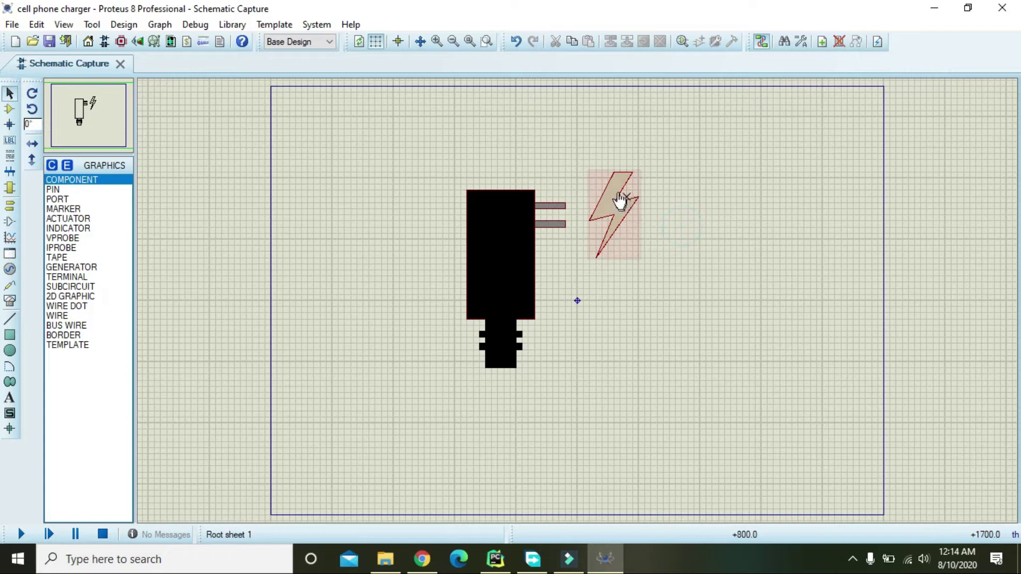
Override the lightning bolt's global fill foreground colour with orange, for this graphic only.
double_click(607, 187)
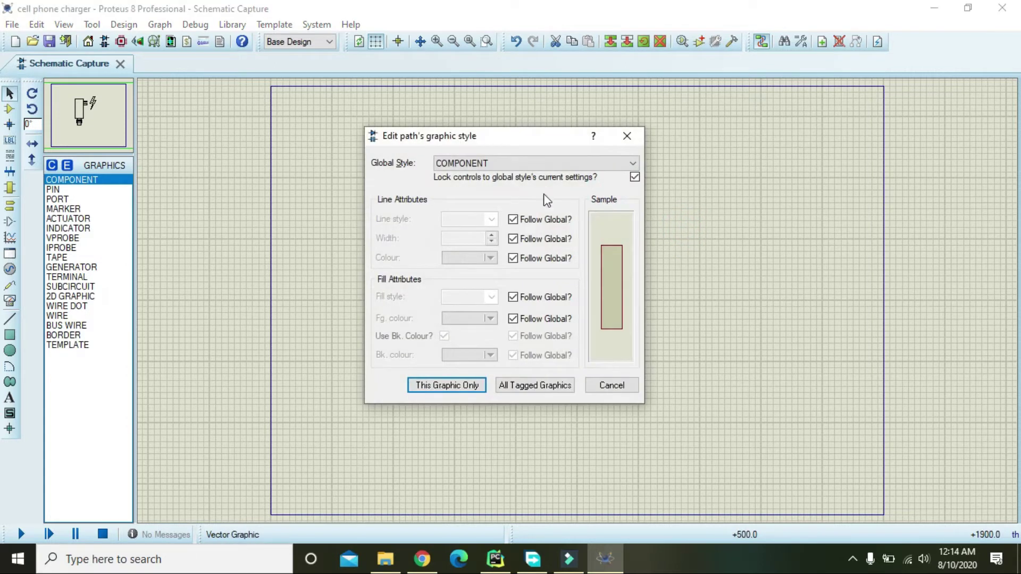
click(514, 319)
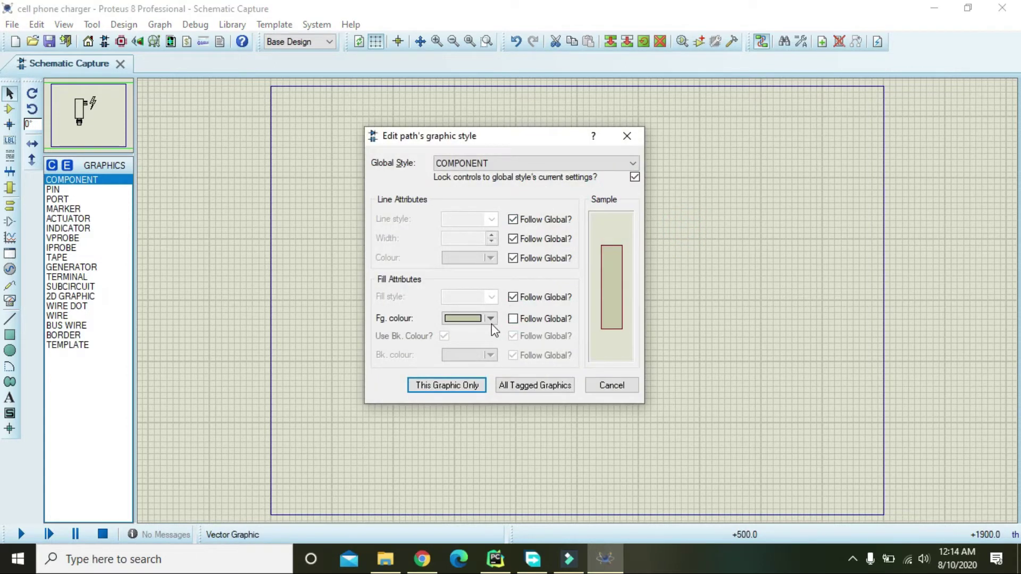
click(490, 318)
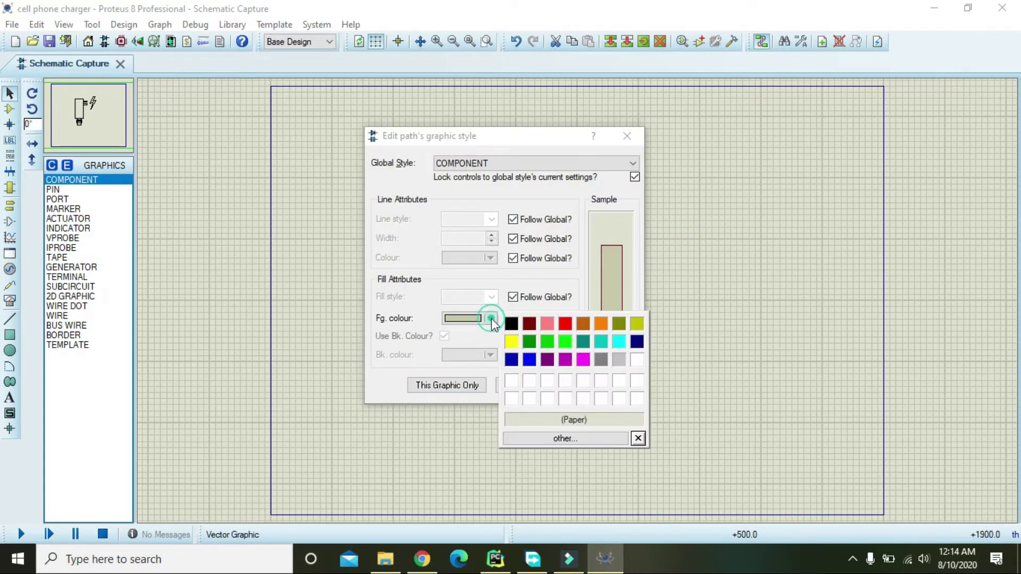
click(602, 330)
click(463, 386)
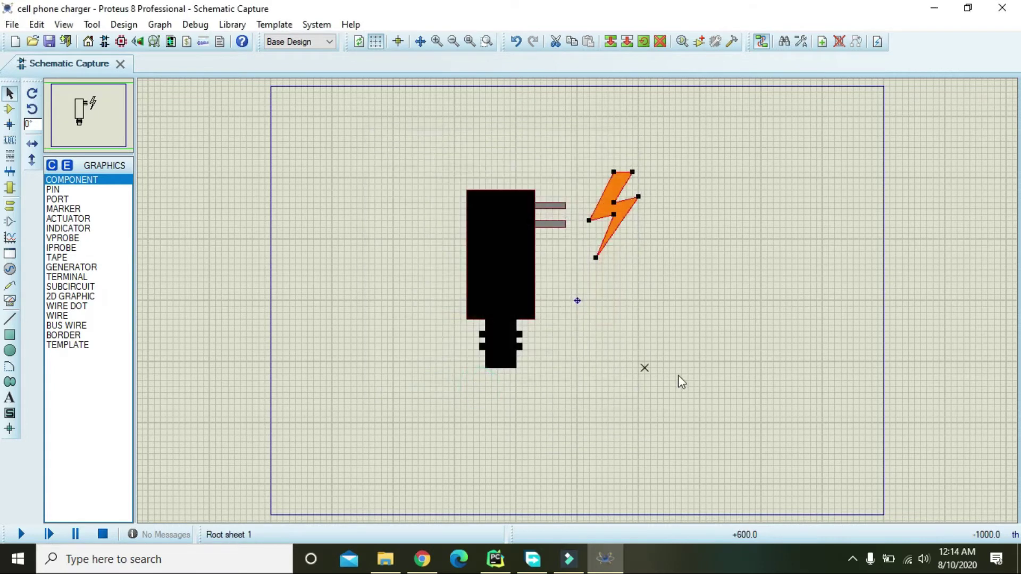
click(680, 376)
Nudge the orange lightning bolt about 0.1 in towards the plug prongs.
click(608, 185)
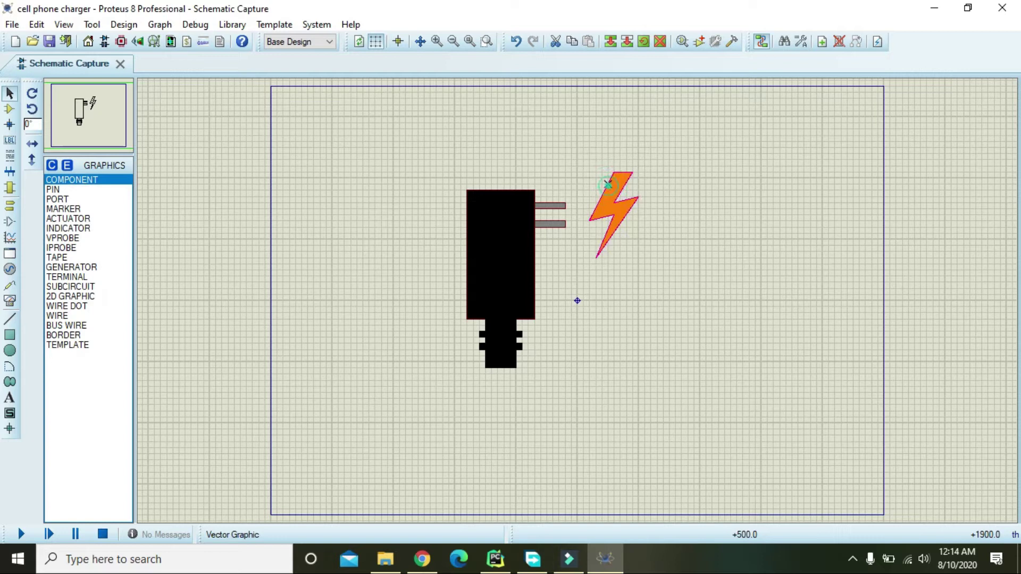
drag(608, 184, 602, 184)
click(721, 264)
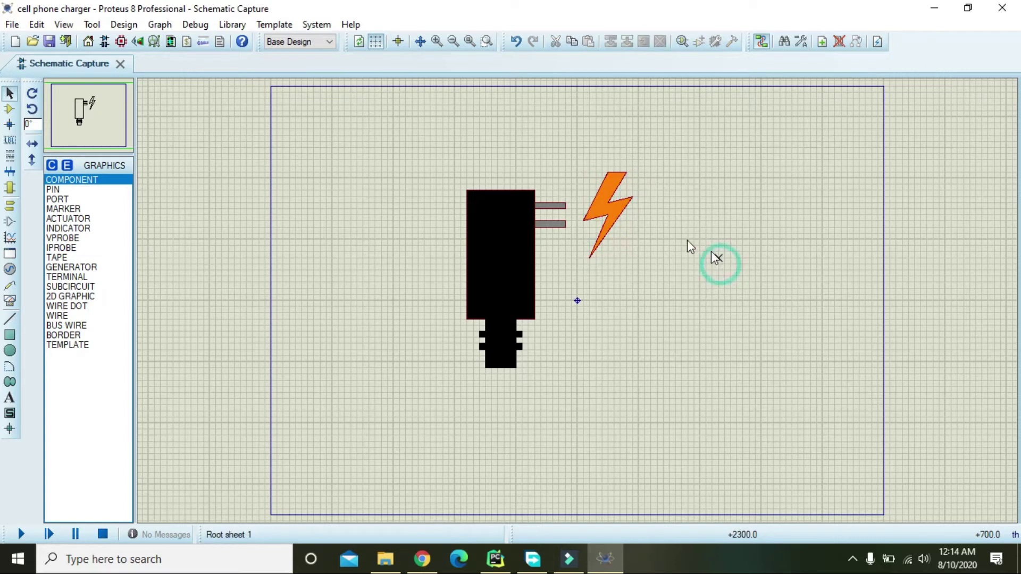
Block-select the orange lightning bolt and move it about 0.2 in away from the plug prongs.
click(608, 203)
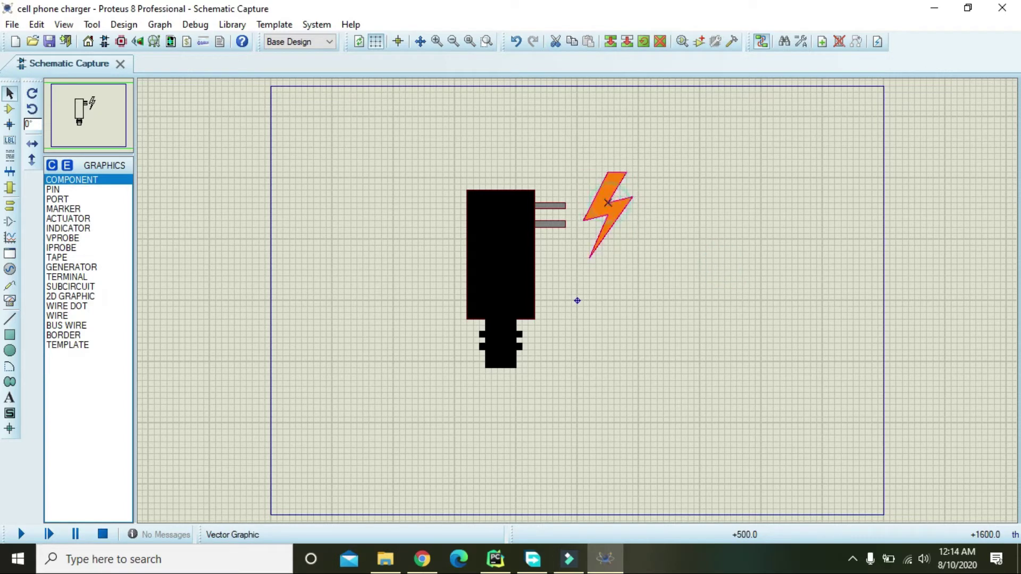
click(614, 203)
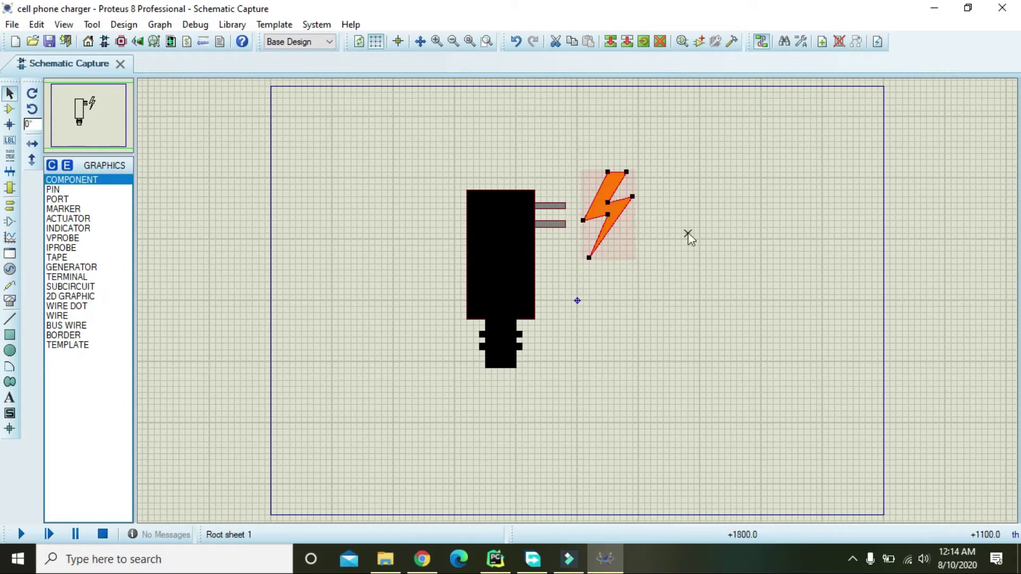
drag(570, 159, 669, 282)
drag(620, 234, 634, 232)
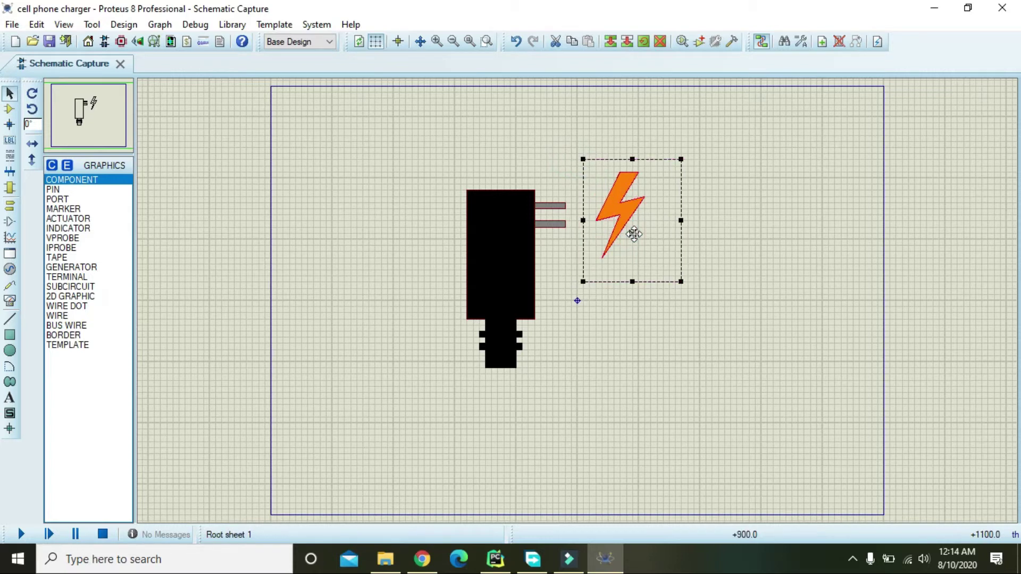
click(716, 250)
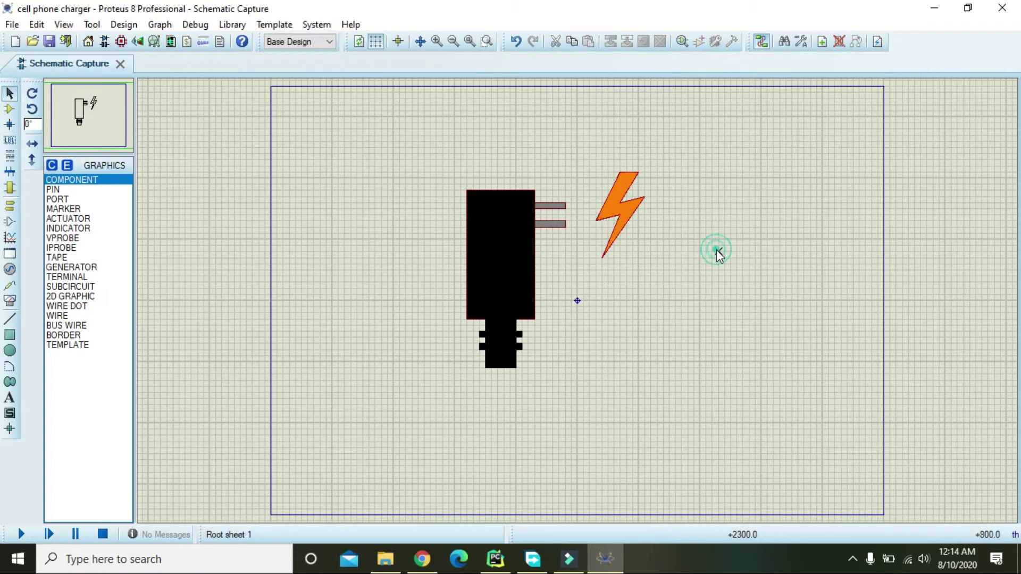
Place the 2D graphics text "220V AC" on the far side of the lightning bolt from the charger.
click(10, 397)
click(658, 202)
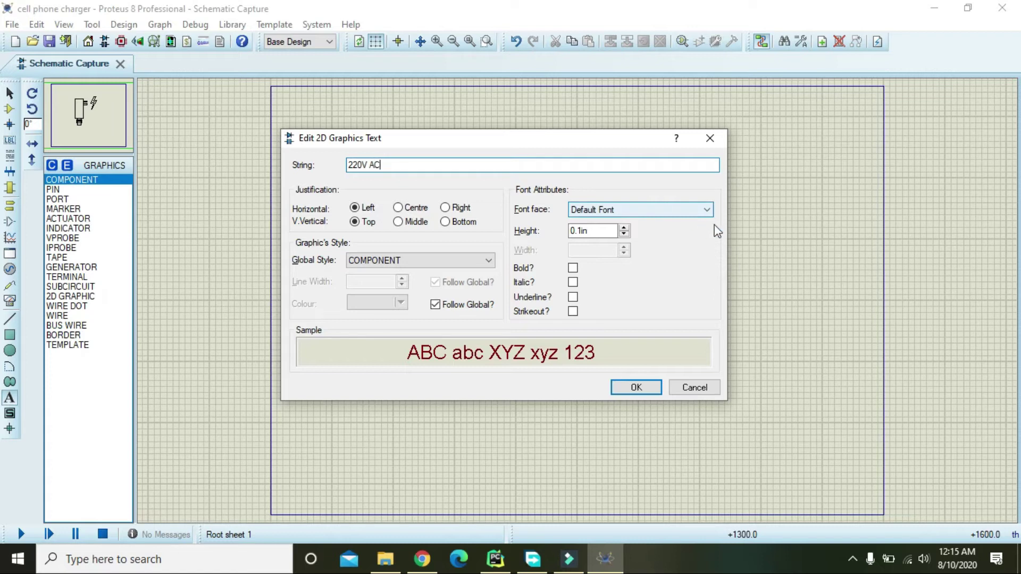
click(627, 393)
click(628, 394)
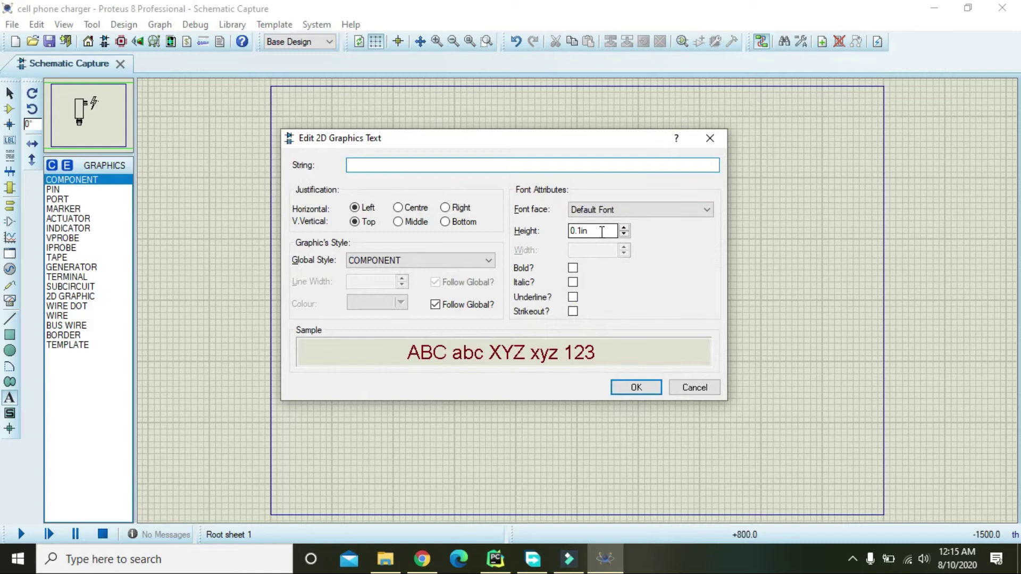
click(705, 394)
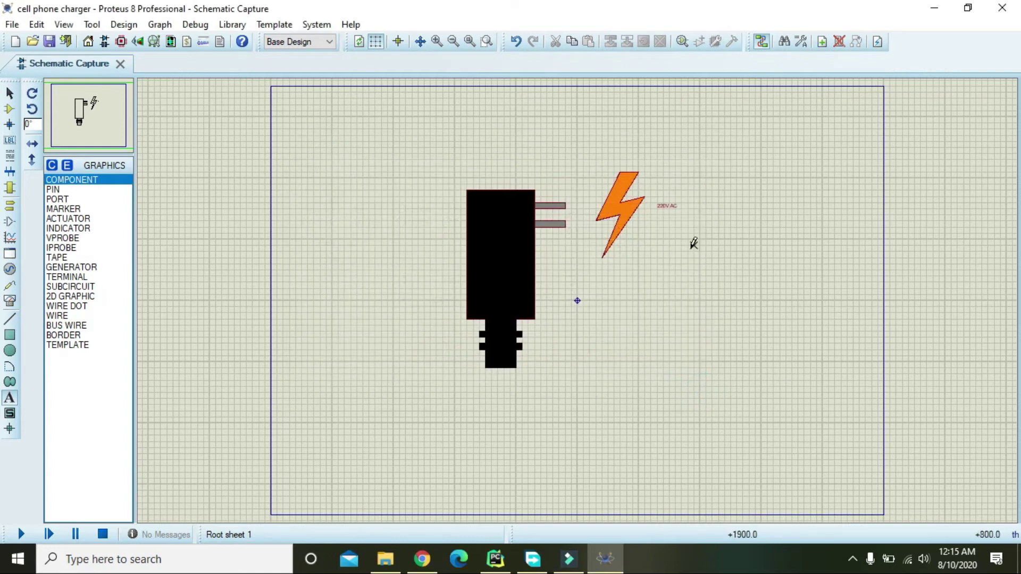
Set the "220V AC" text's font height to 0.25in and raise the text about 0.1 in.
right_click(670, 204)
click(712, 224)
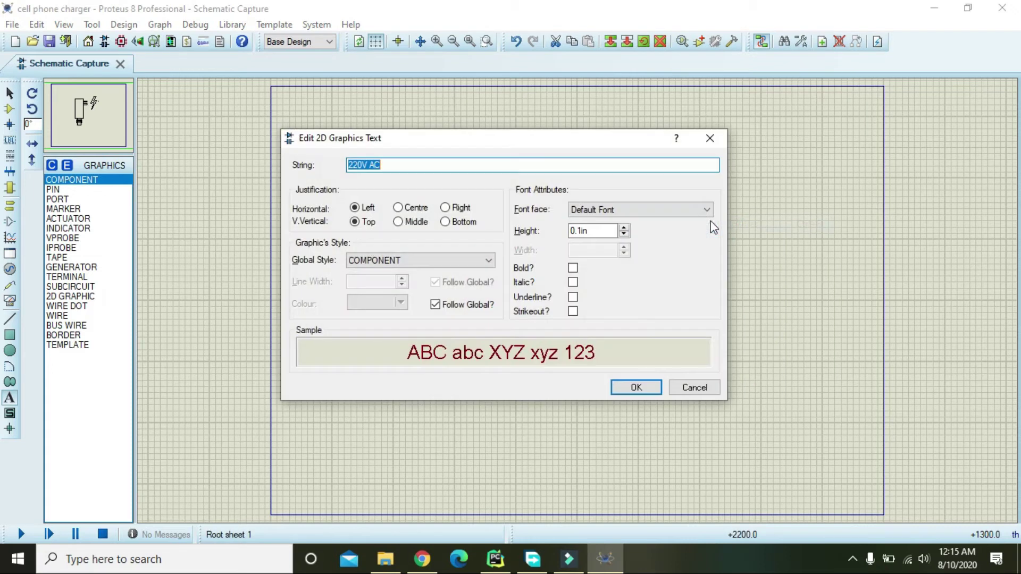
click(624, 228)
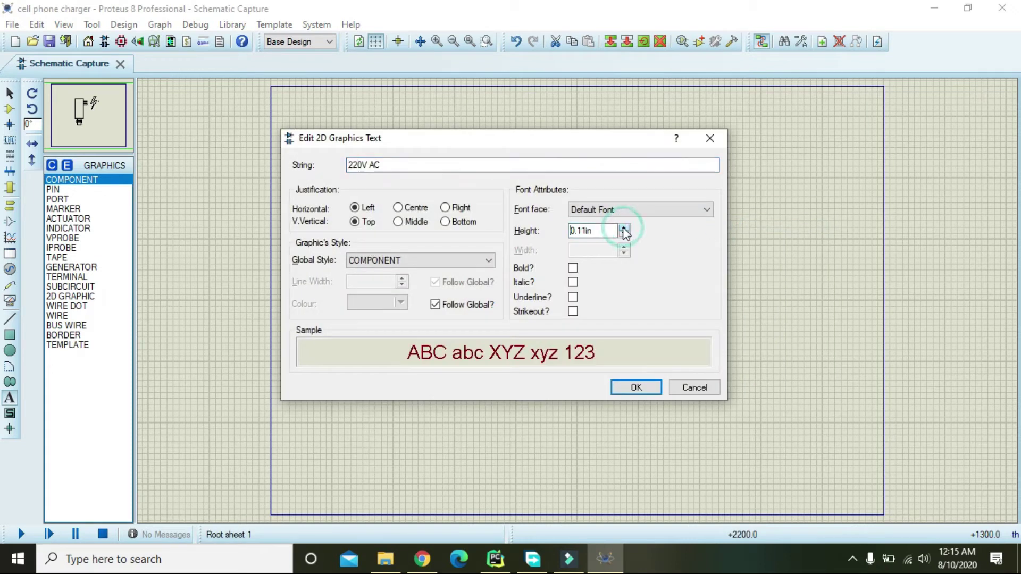
click(625, 229)
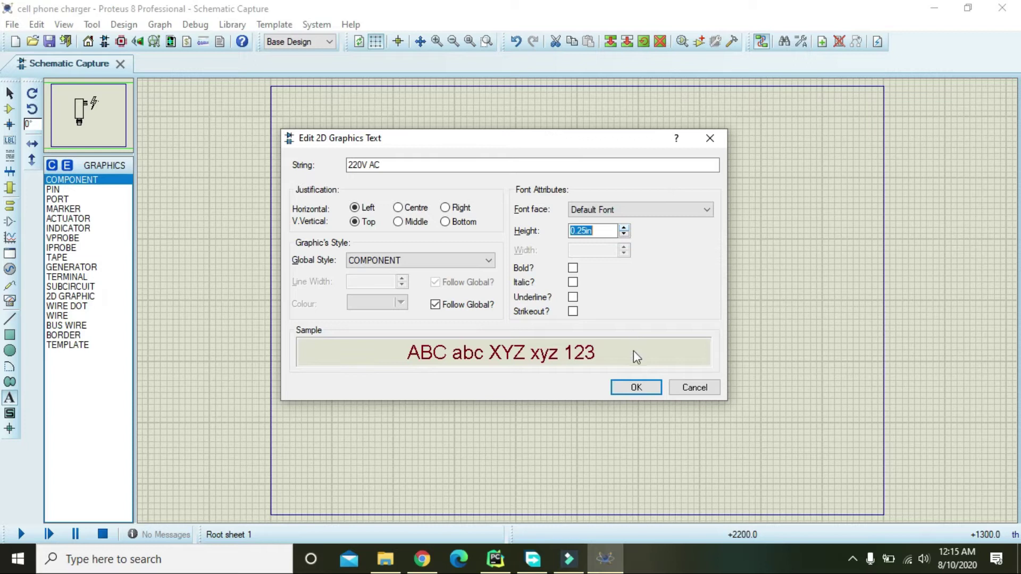
click(637, 387)
click(609, 361)
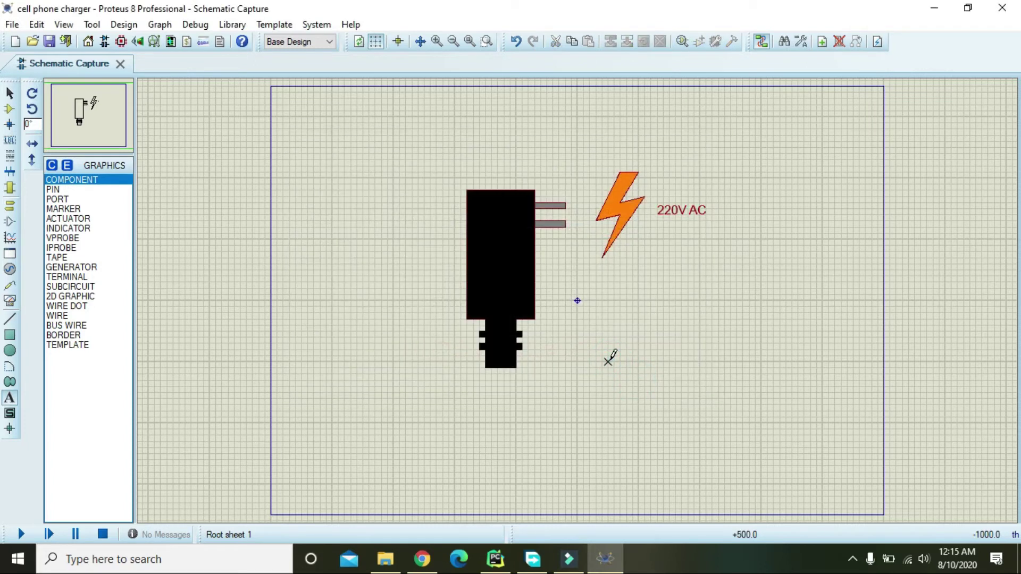
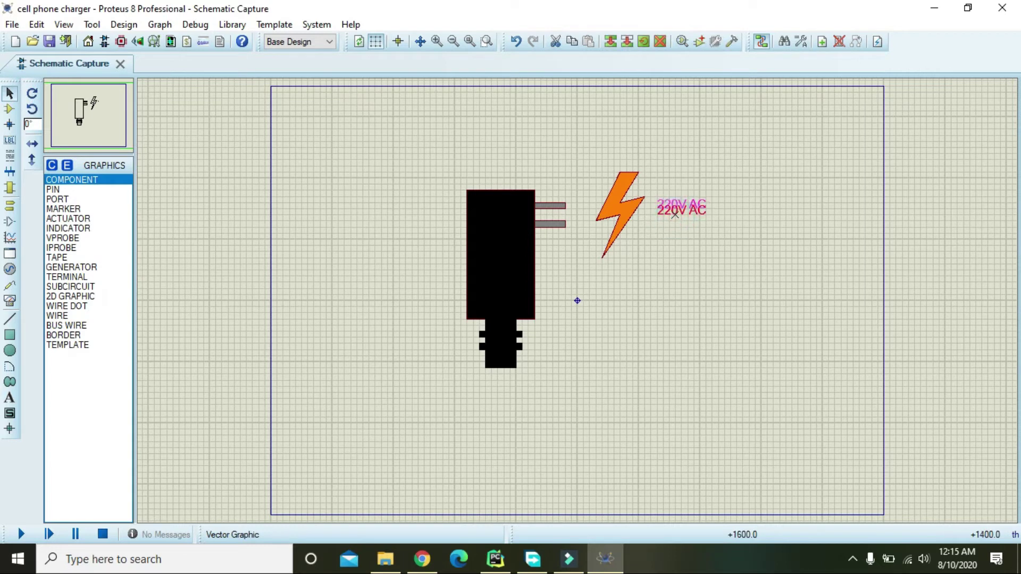
click(711, 246)
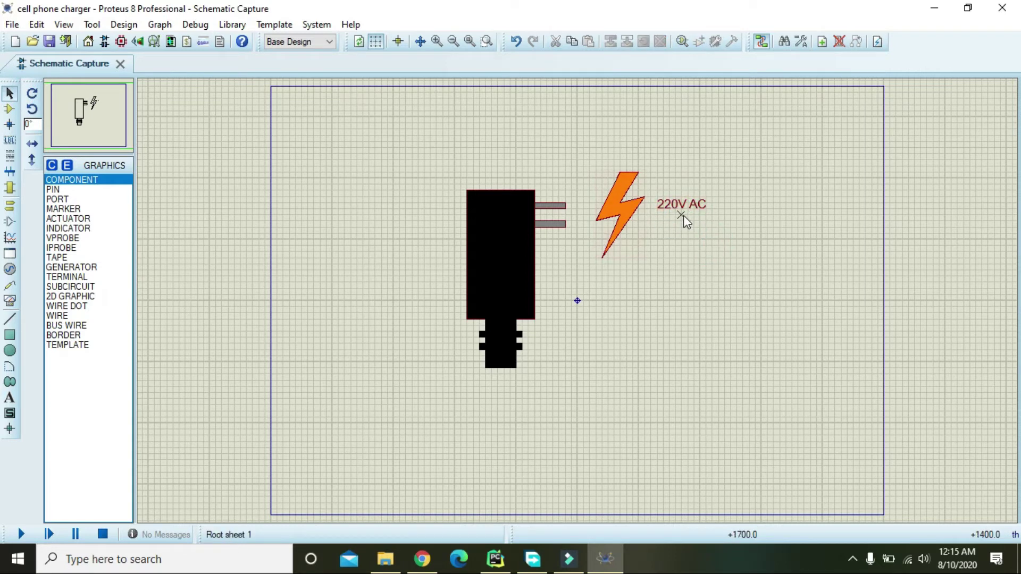
Place two DEFAULT device pins between the prongs and the lightning bolt, one beside each prong.
click(10, 220)
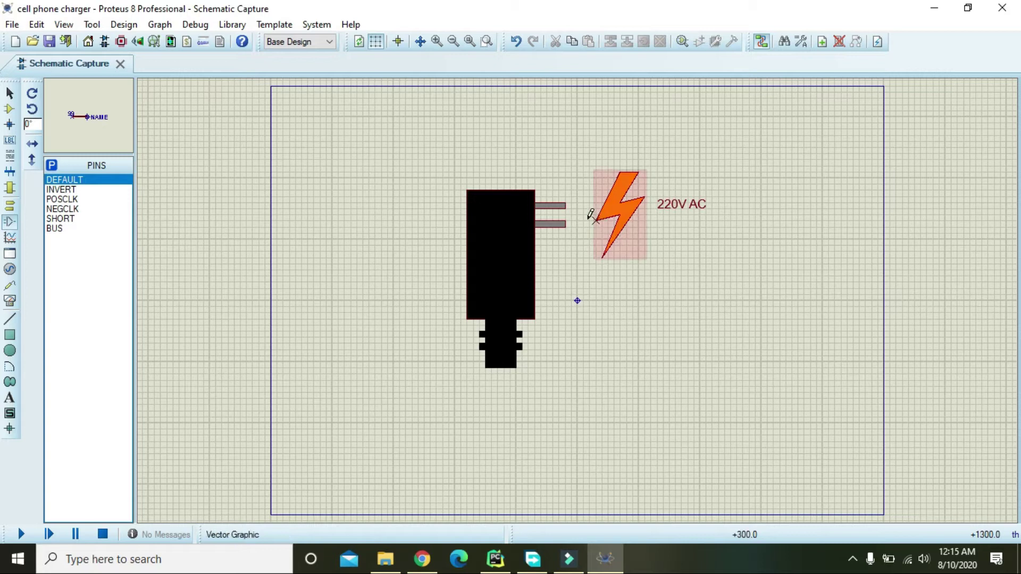
click(583, 207)
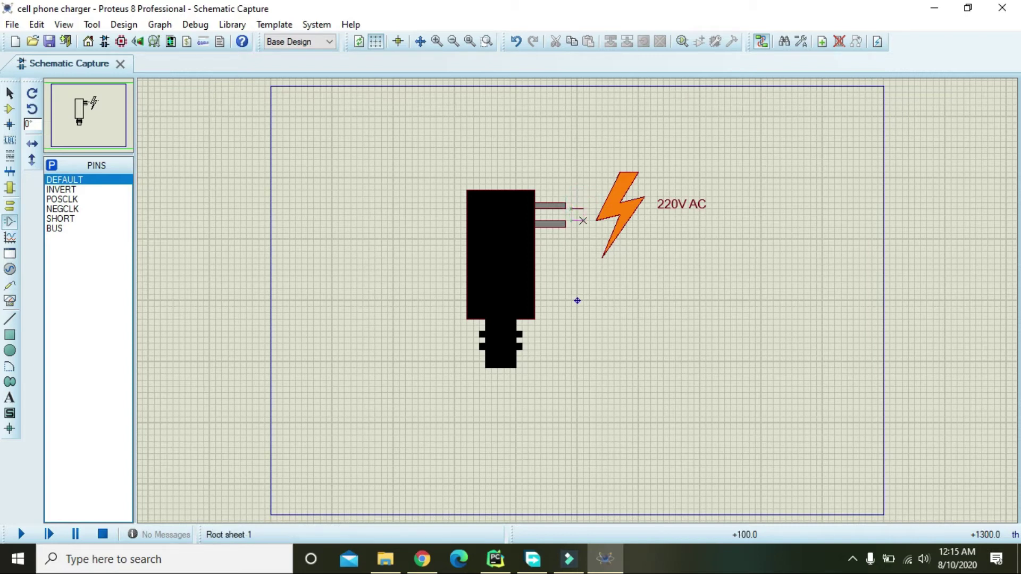
click(583, 221)
click(582, 207)
click(9, 93)
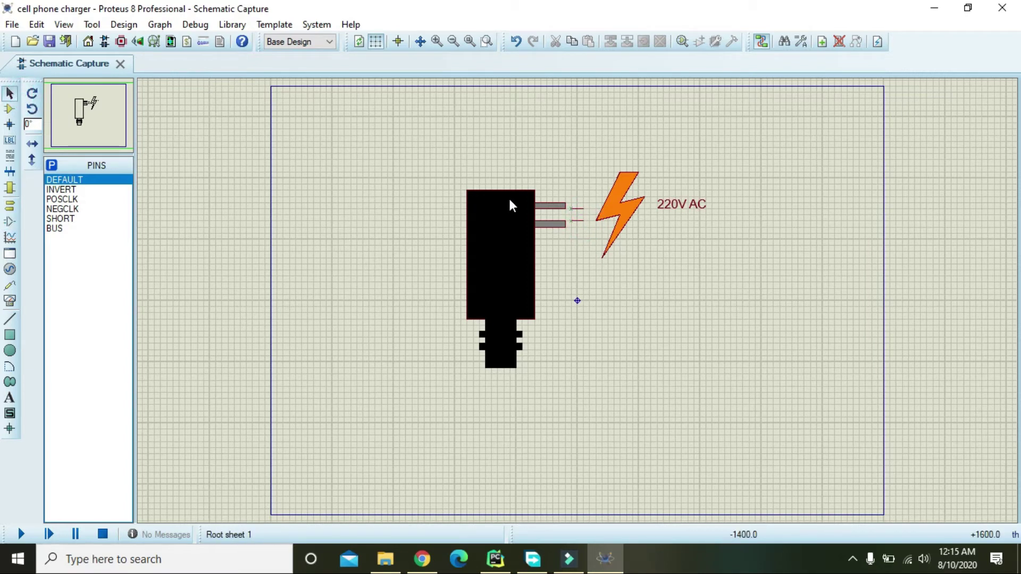
Name the upper pin 1 and the lower pin 2.
double_click(580, 214)
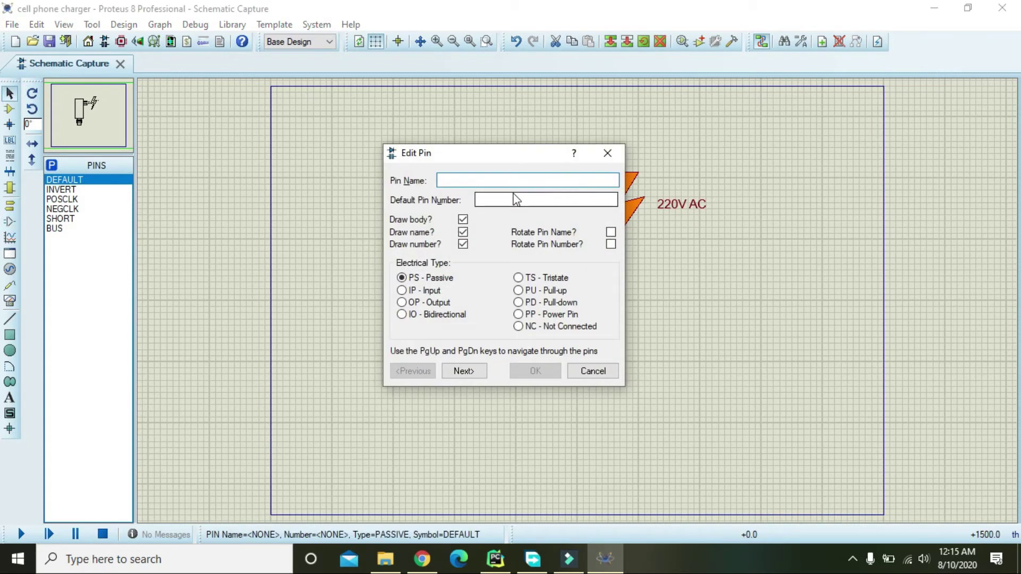
text(1)
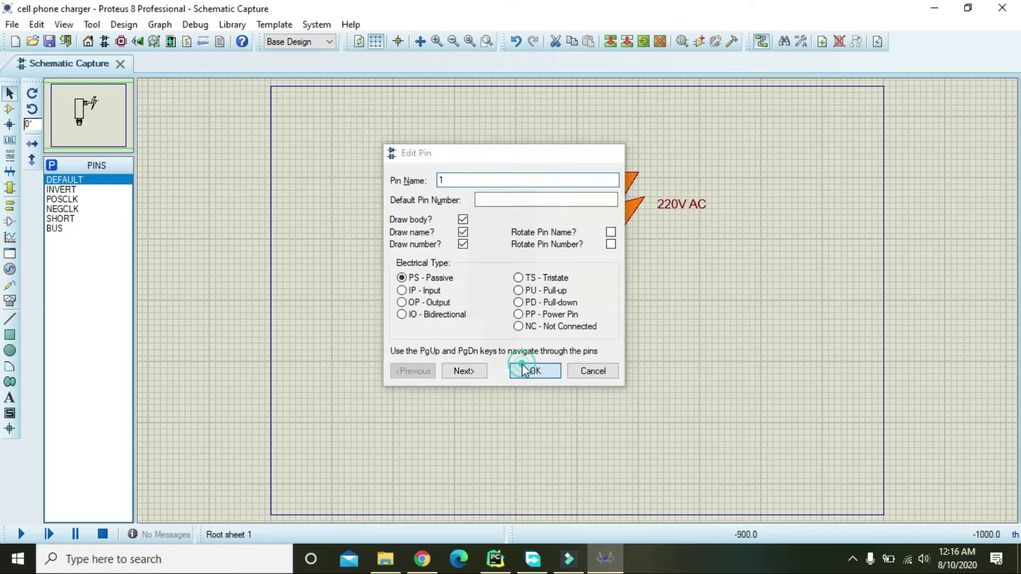
click(532, 372)
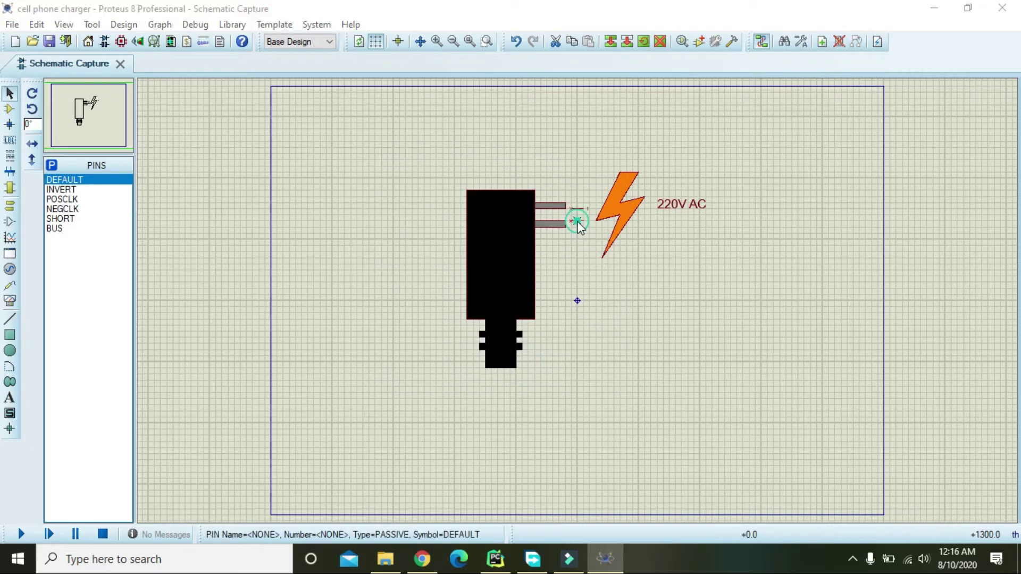
double_click(578, 222)
text(2)
click(516, 372)
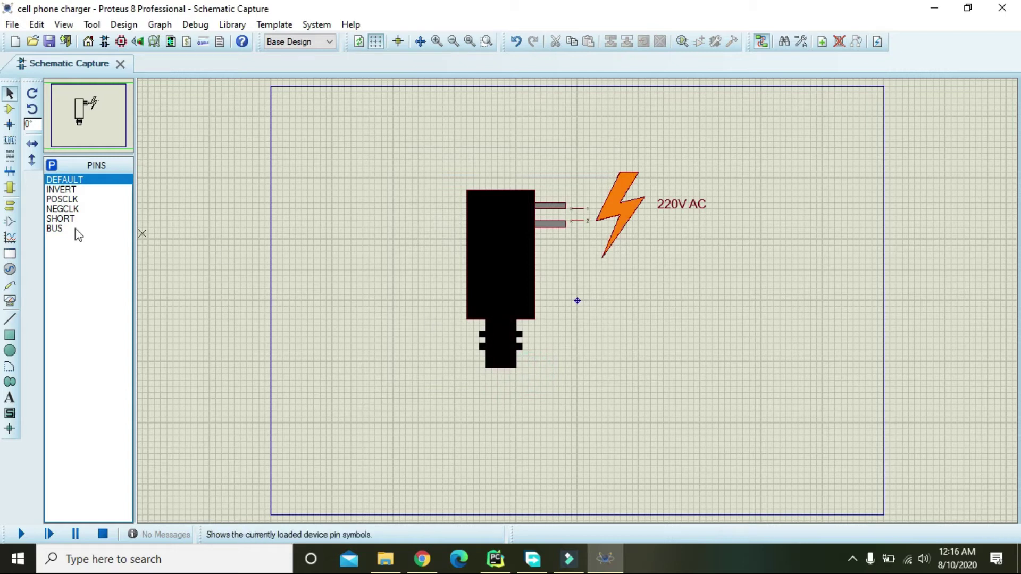
Draw the charger's cable as three connected COMPONENT lines: a short diagonal from the charger's base, then horizontal segments about 1.1in and 1in long.
click(11, 319)
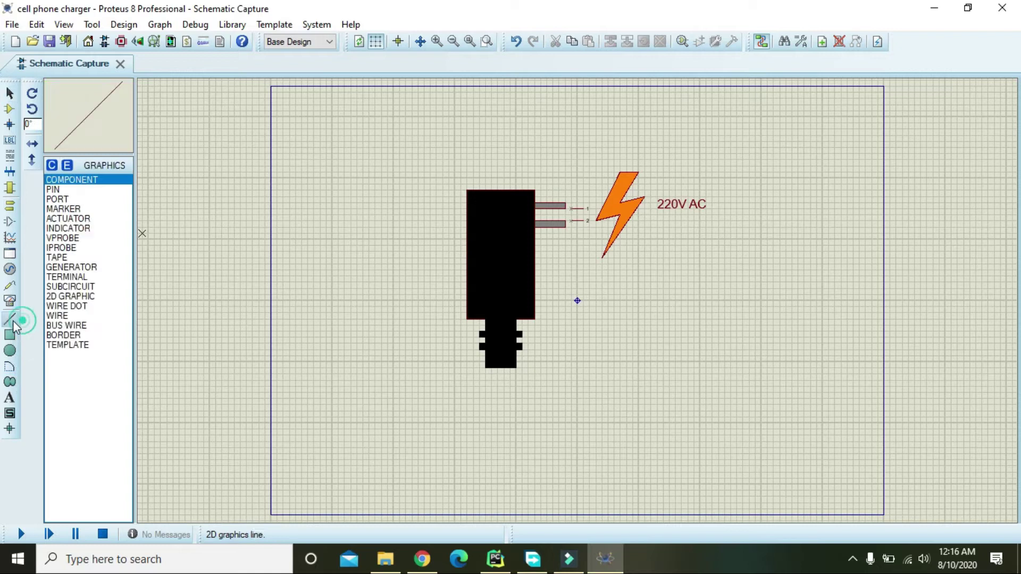
click(500, 366)
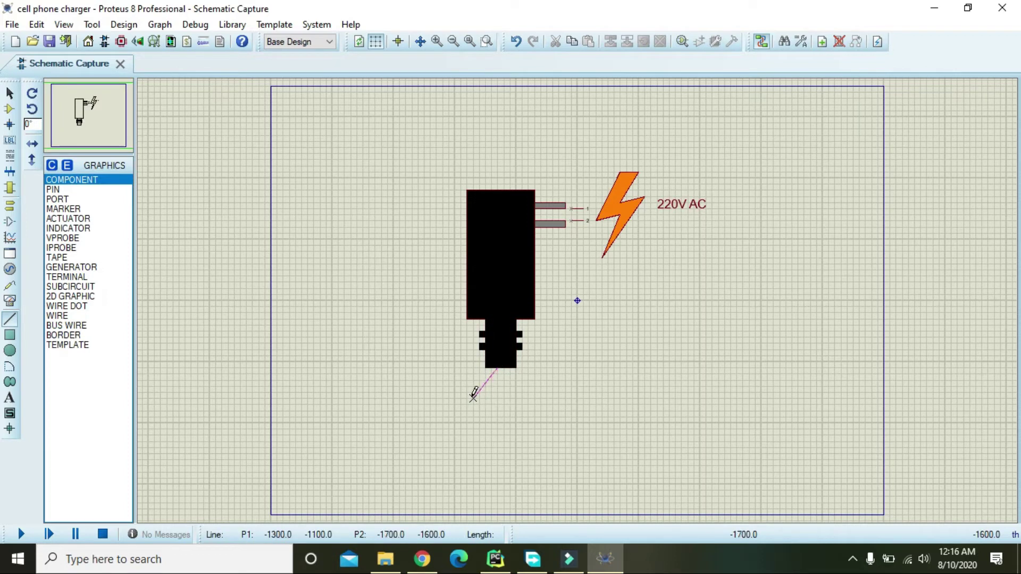
click(473, 398)
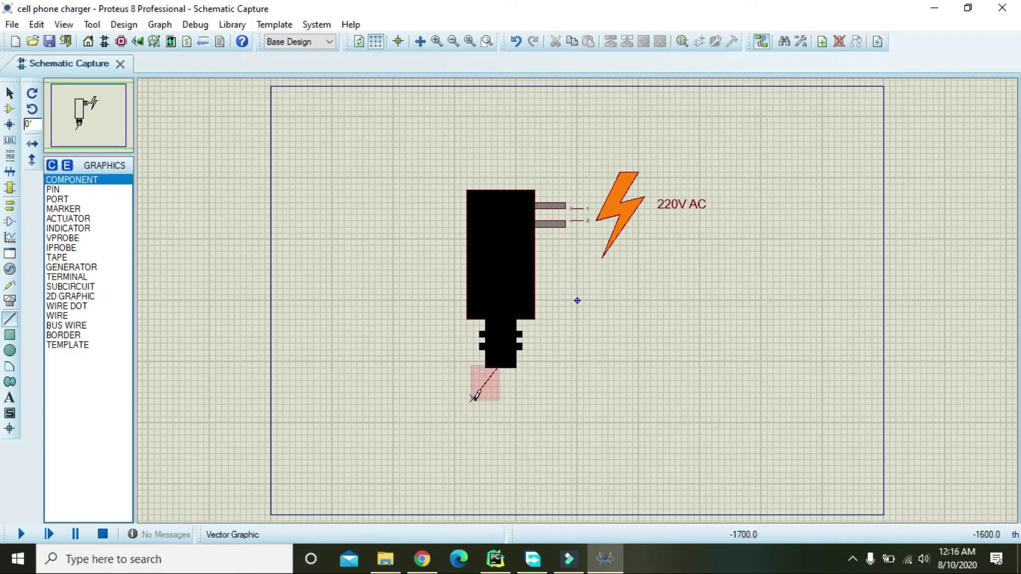
click(405, 398)
click(405, 398)
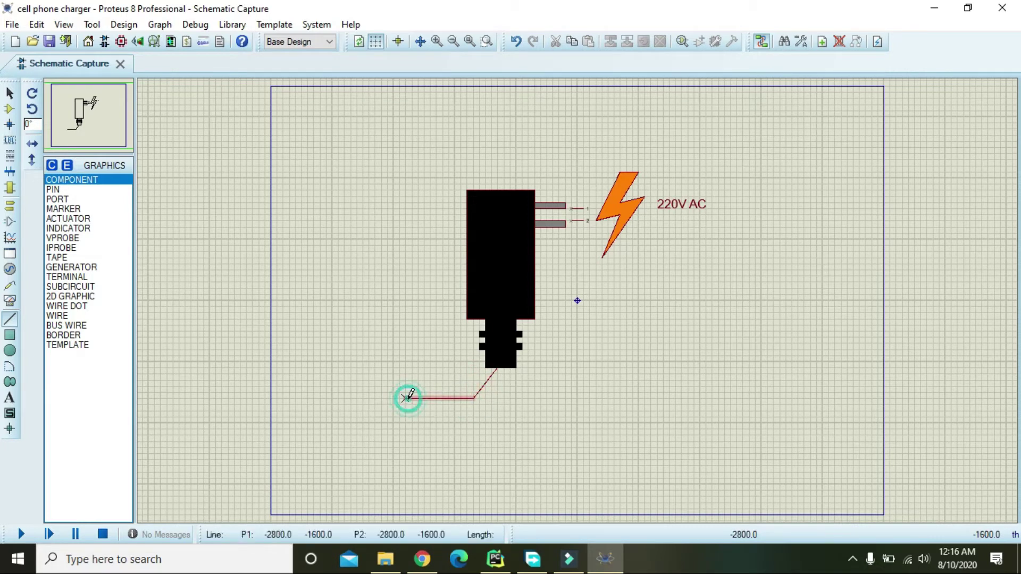
click(344, 398)
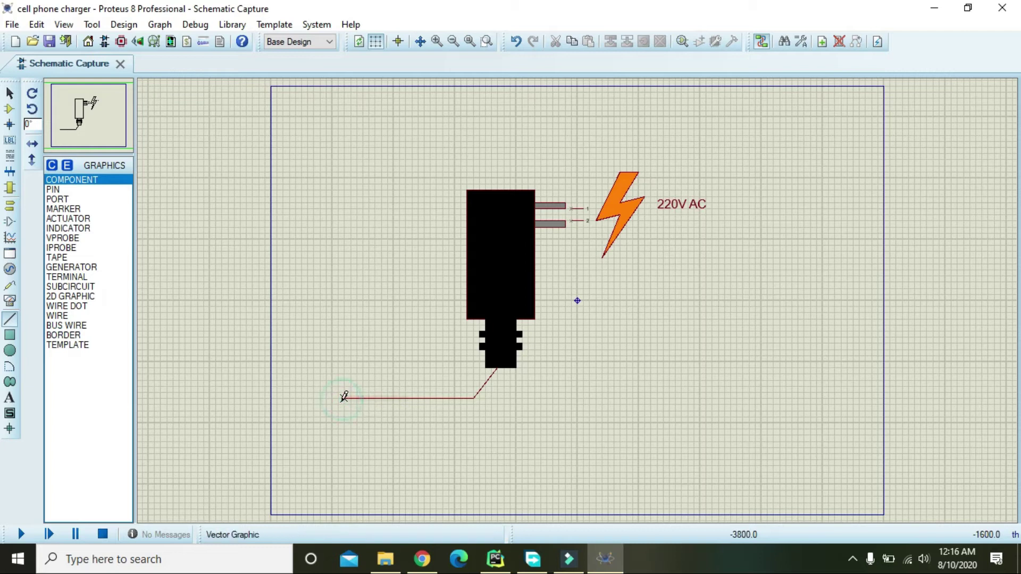
click(9, 93)
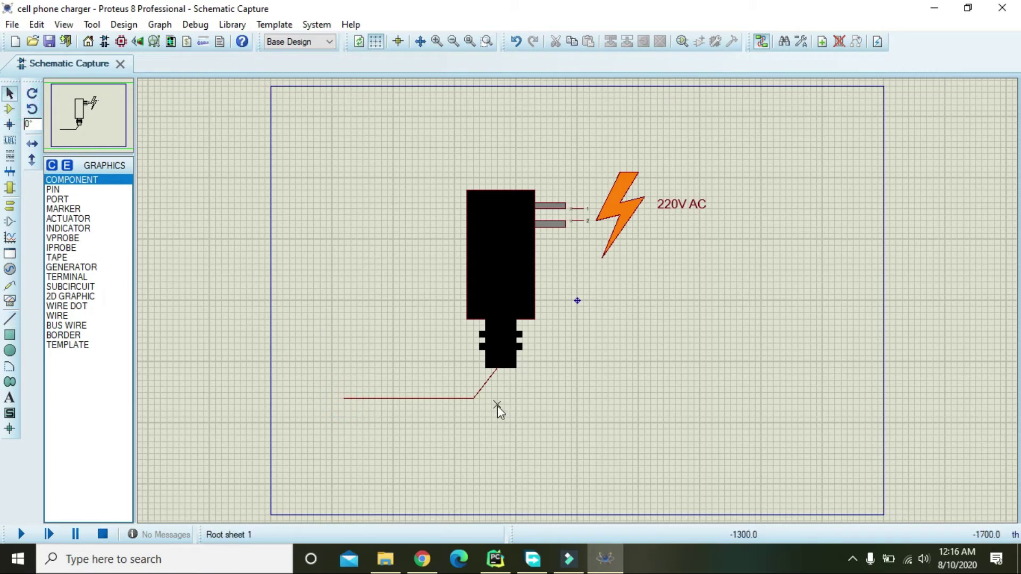
Give the diagonal cable line its own width of 0.136in, a Solid fill style and a foreground colour independent of the global style.
double_click(484, 391)
click(437, 136)
click(513, 237)
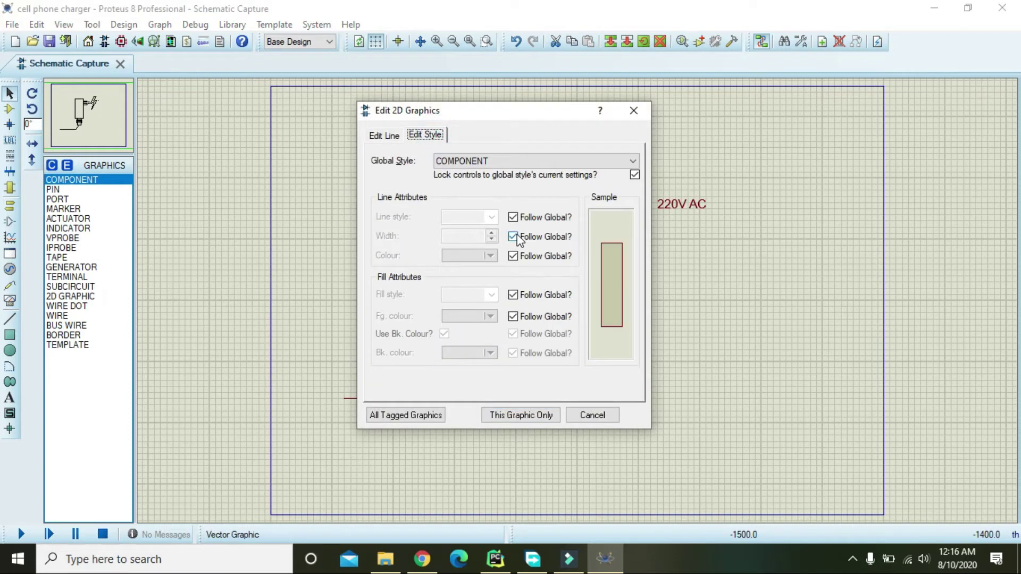
click(492, 233)
click(493, 233)
click(513, 295)
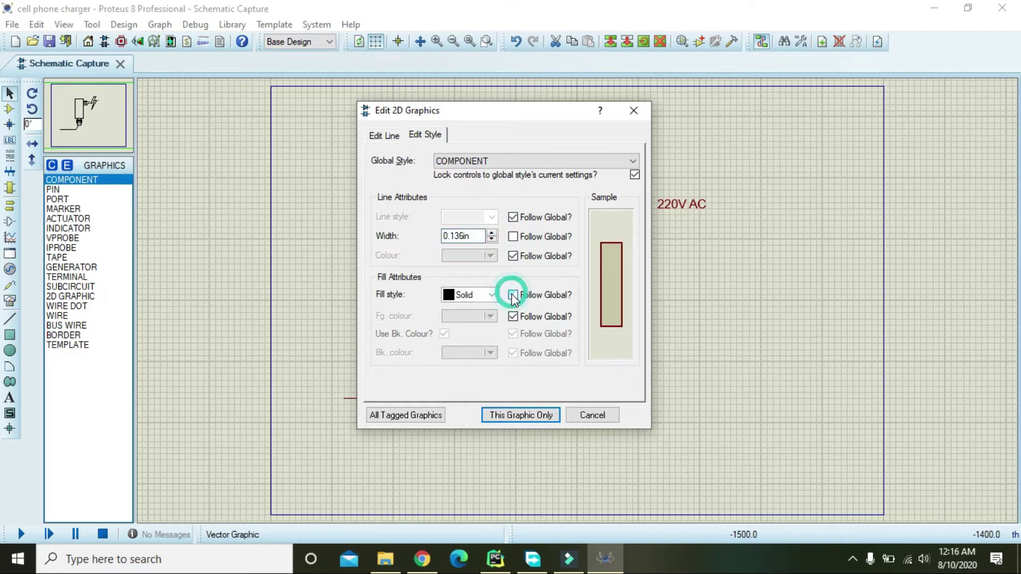
click(513, 316)
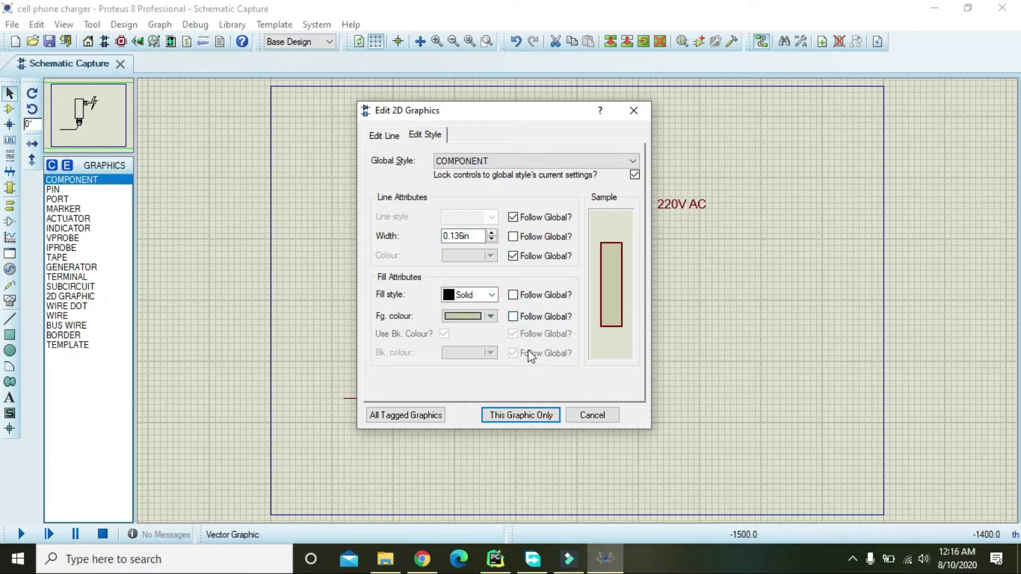
click(521, 415)
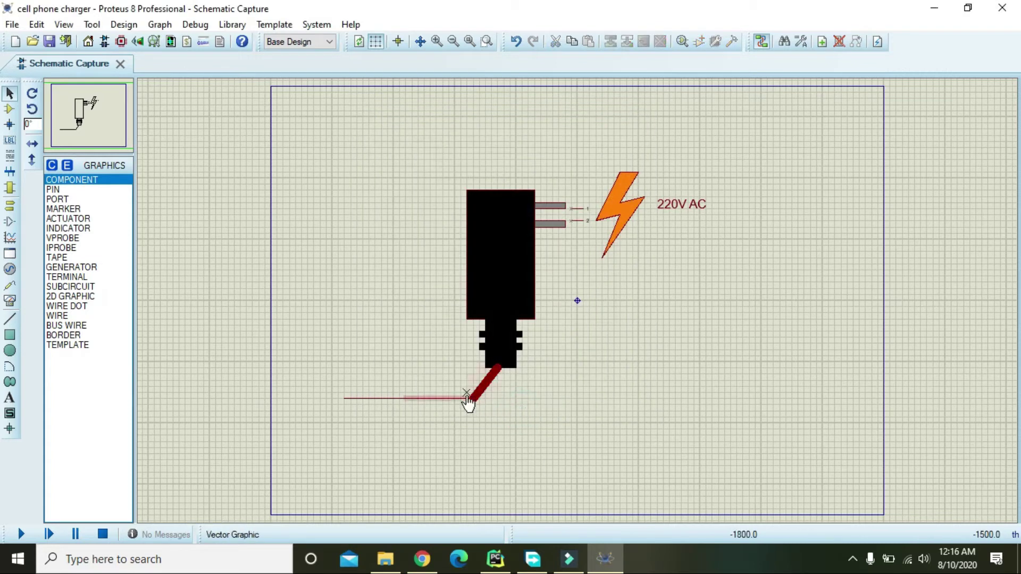
Set the diagonal cable line's foreground fill colour to black.
click(480, 394)
mouse_move(480, 397)
mouse_down()
mouse_move(486, 387)
mouse_move(485, 396)
mouse_up()
click(538, 414)
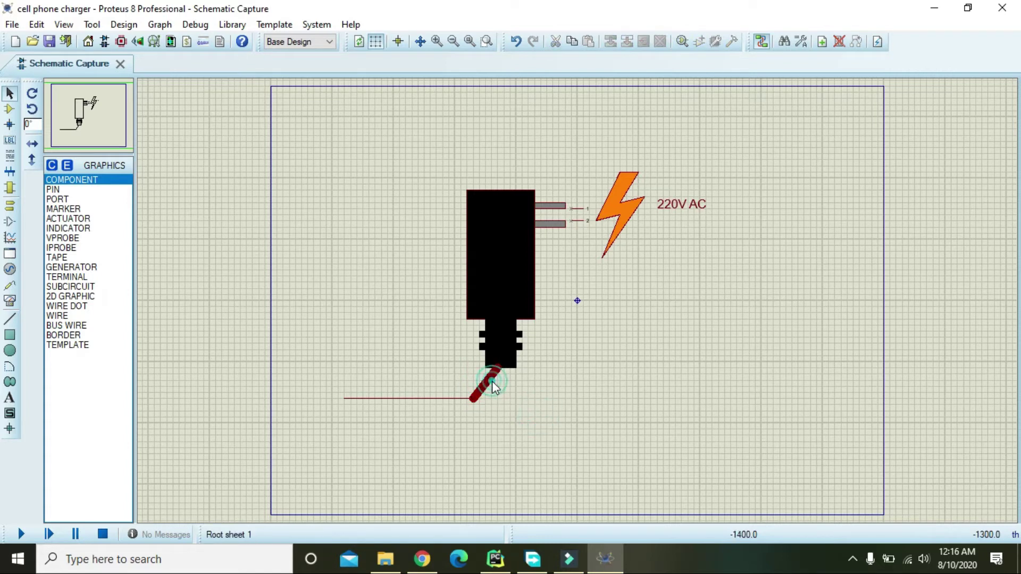
double_click(492, 390)
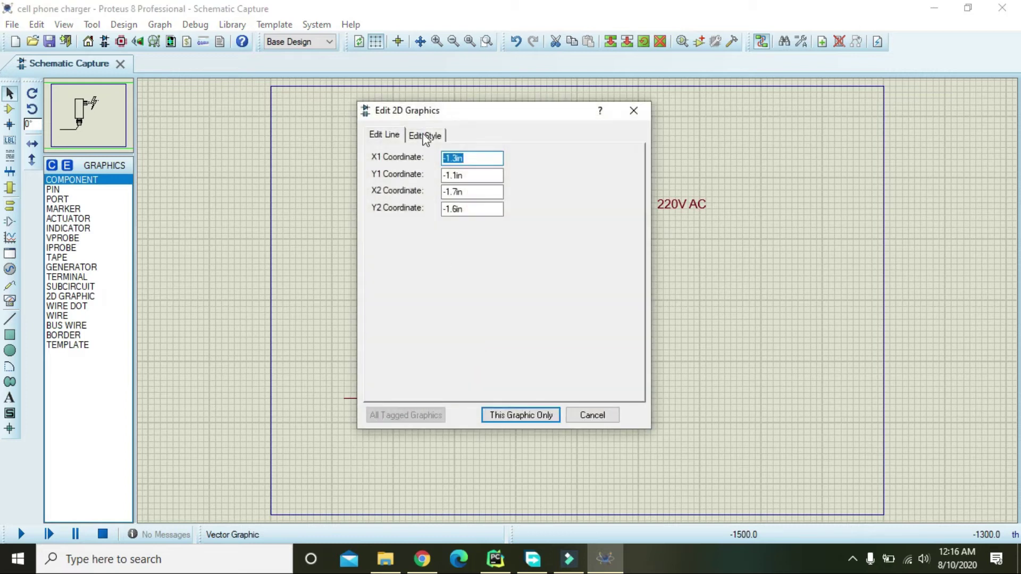
click(426, 136)
click(490, 317)
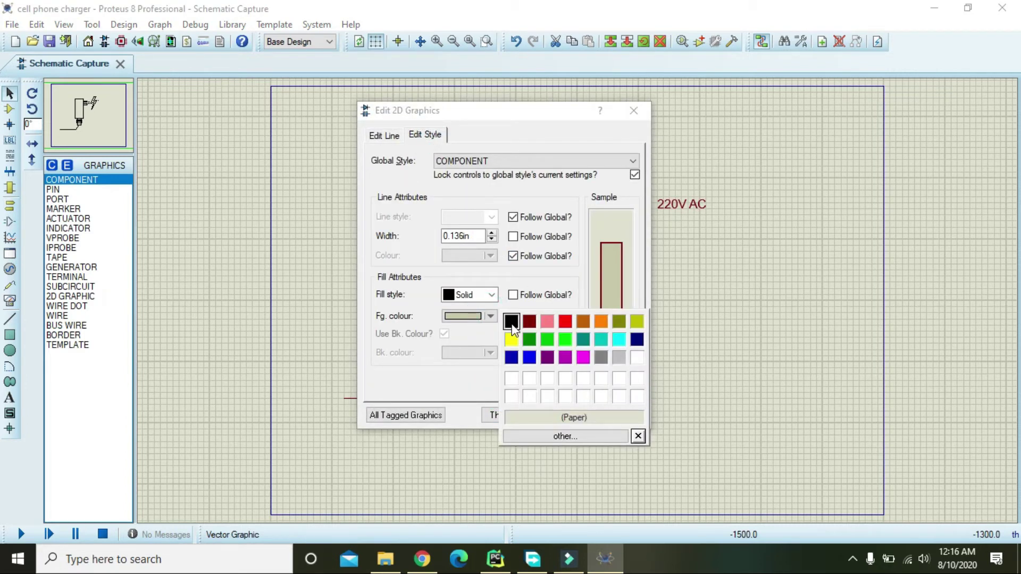
click(511, 322)
click(521, 414)
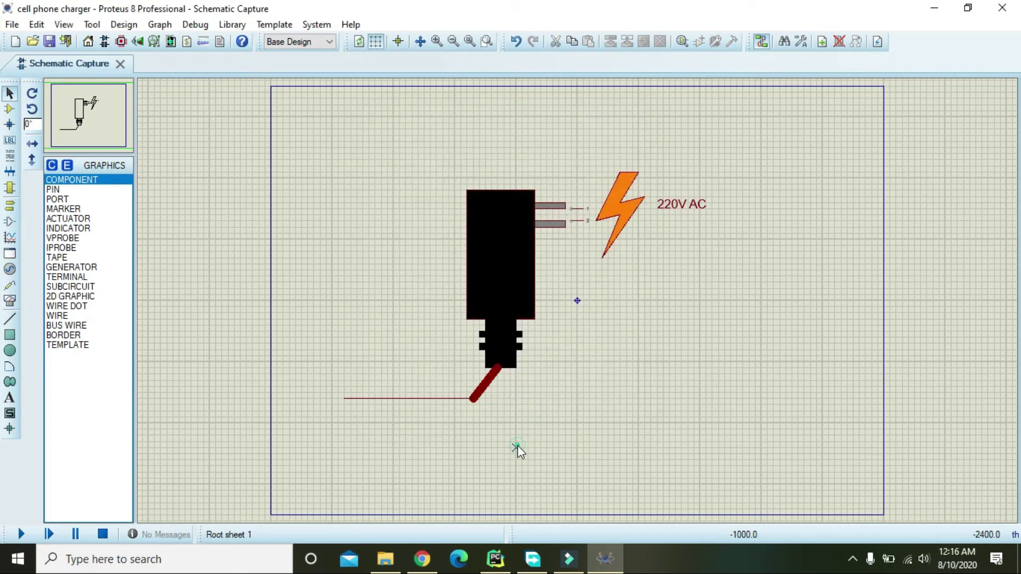
Override the diagonal cable line's global line colour with black.
double_click(438, 399)
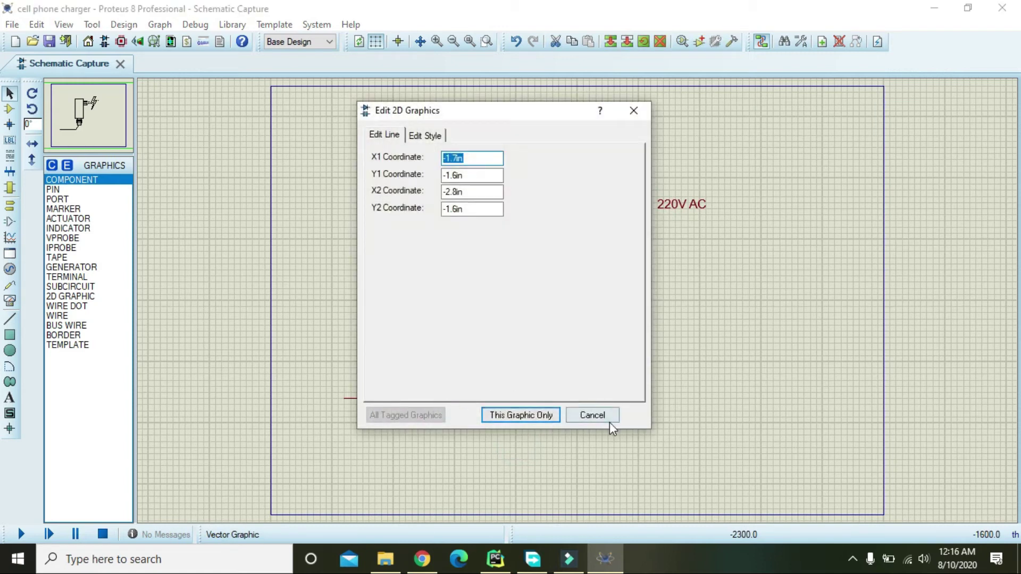
click(610, 421)
double_click(499, 381)
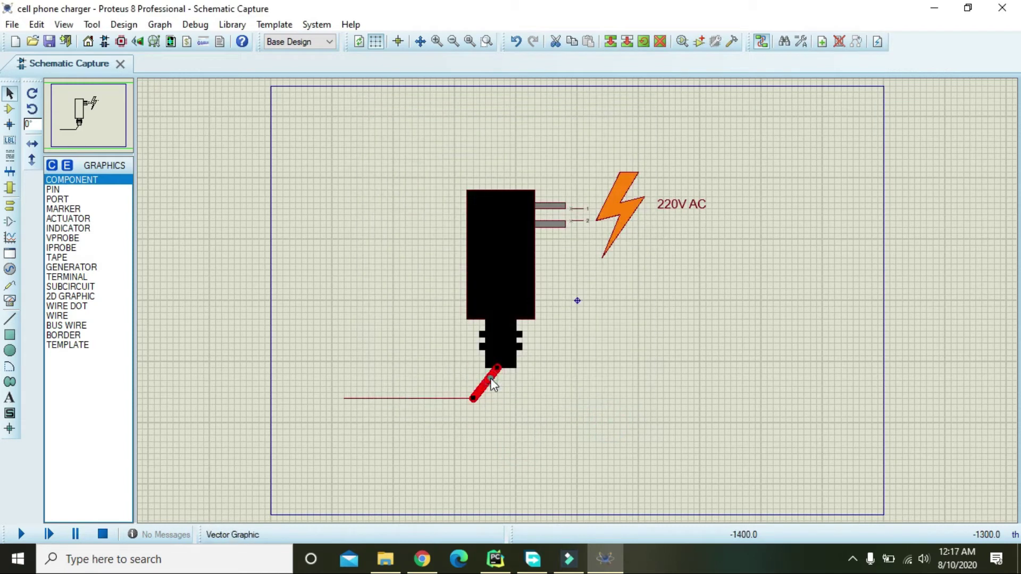
click(425, 135)
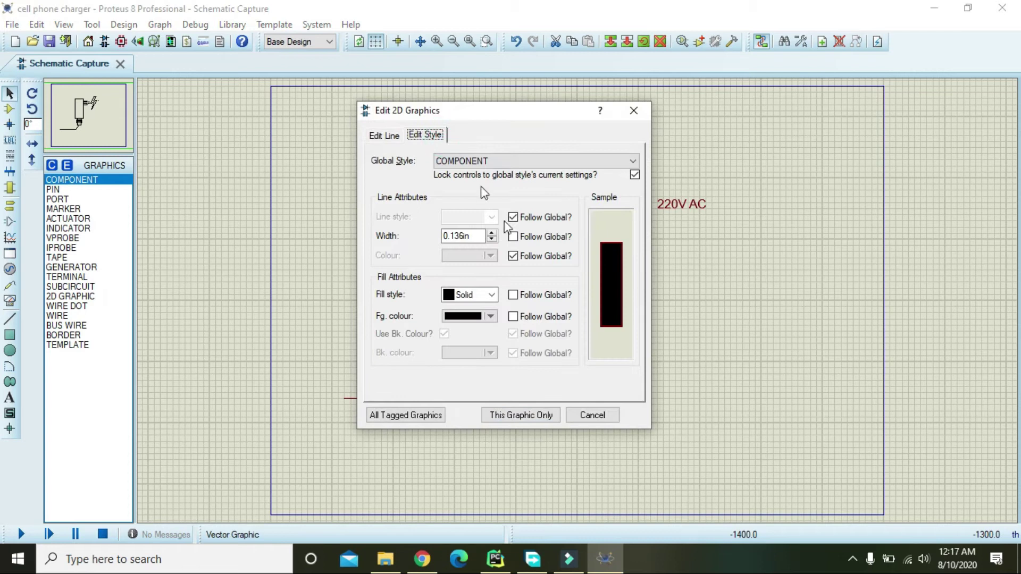
click(514, 255)
click(492, 256)
click(511, 261)
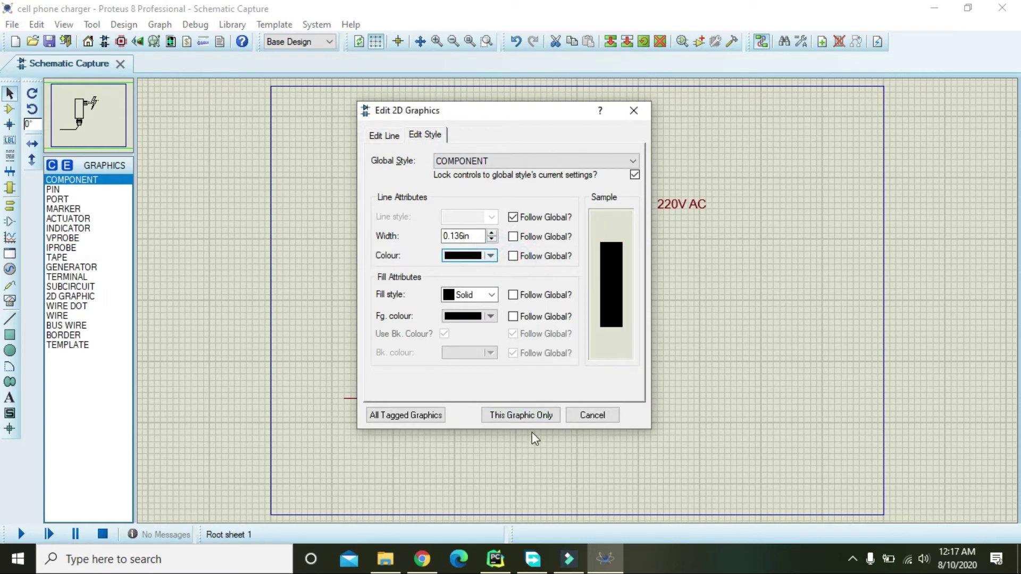
click(524, 415)
click(522, 486)
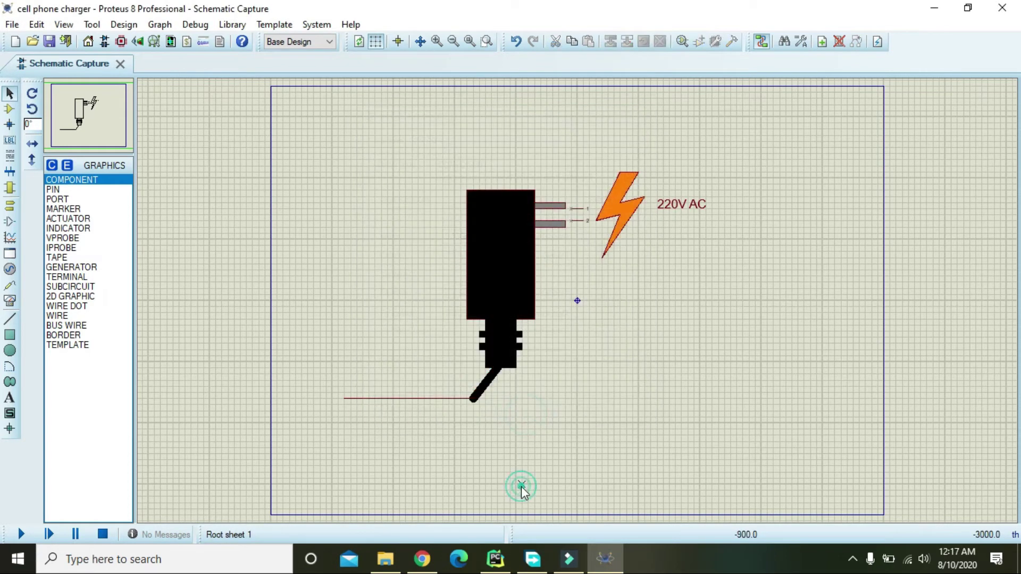
Set the middle horizontal cable line's colour to black and its width to 86th, overriding the global style.
double_click(433, 400)
click(426, 136)
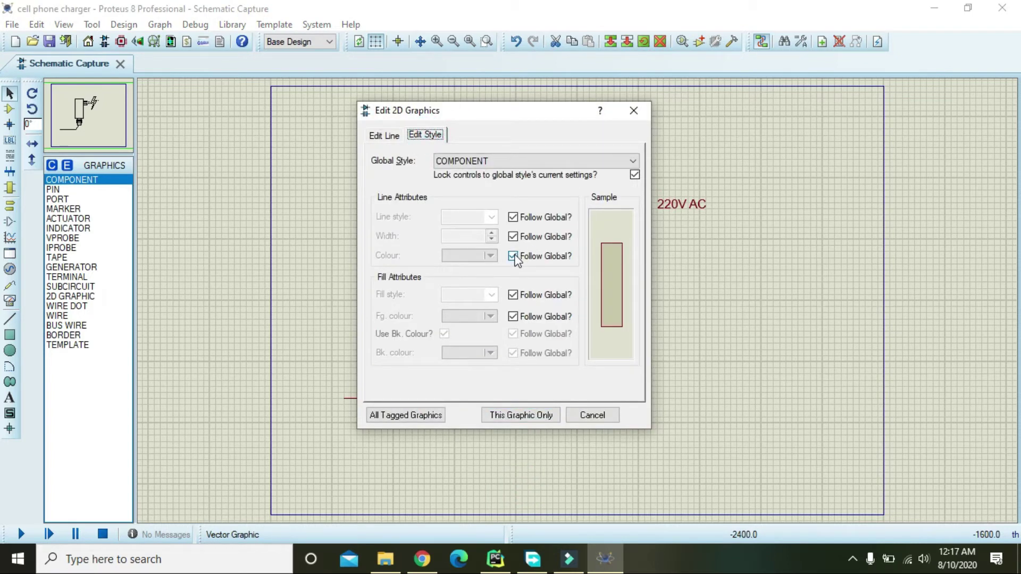
click(513, 257)
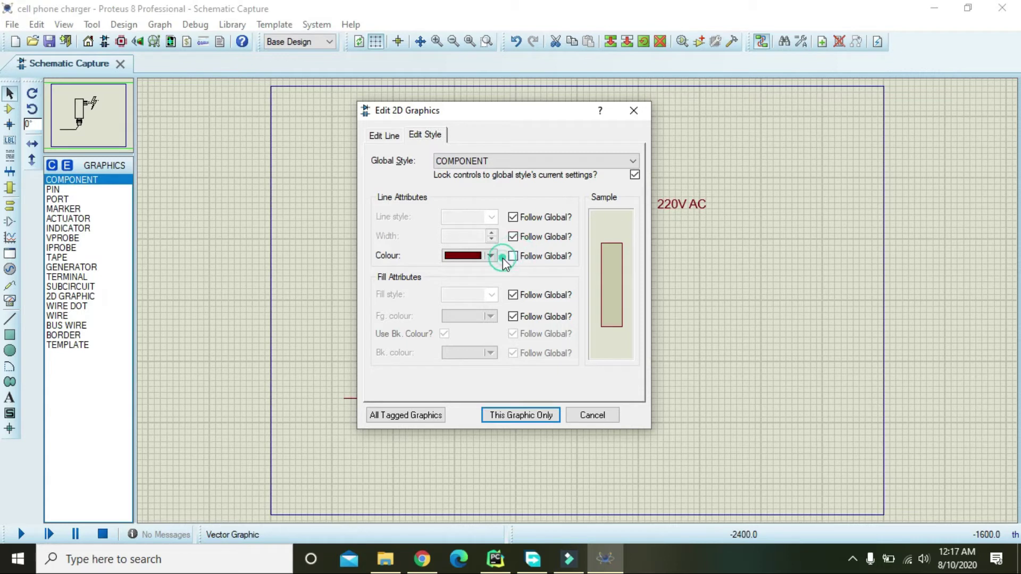
click(491, 255)
click(512, 259)
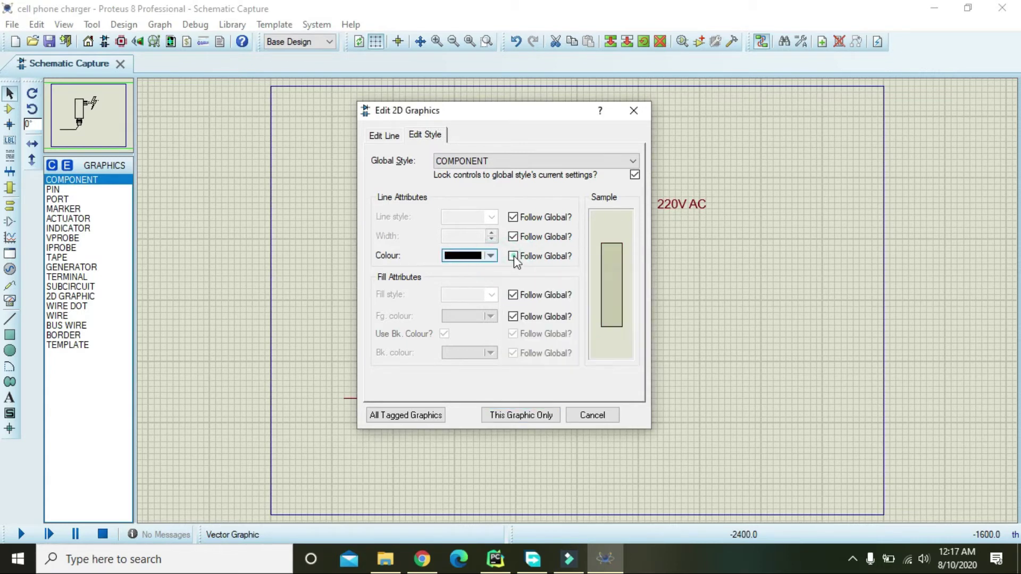
click(513, 238)
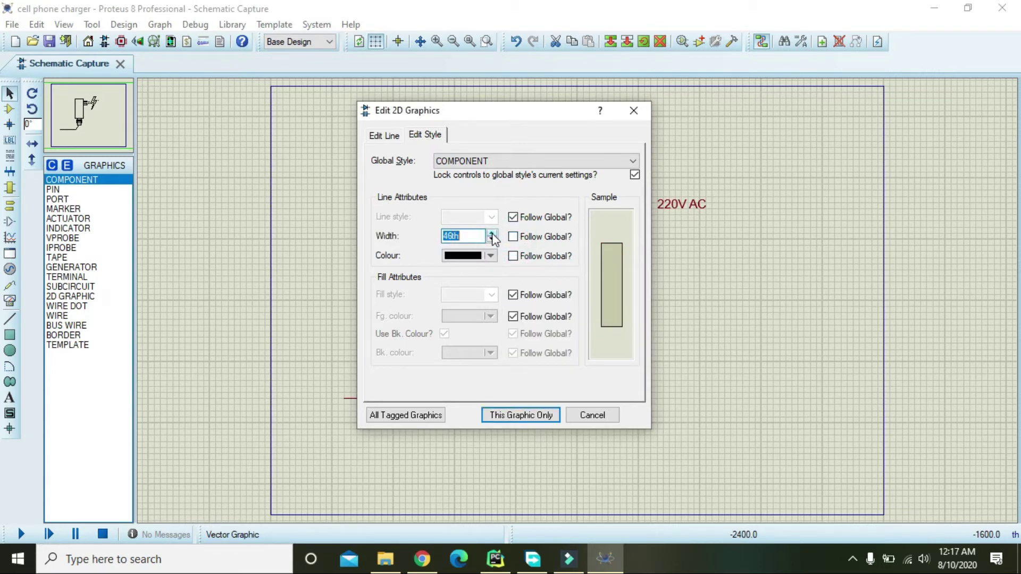
click(549, 414)
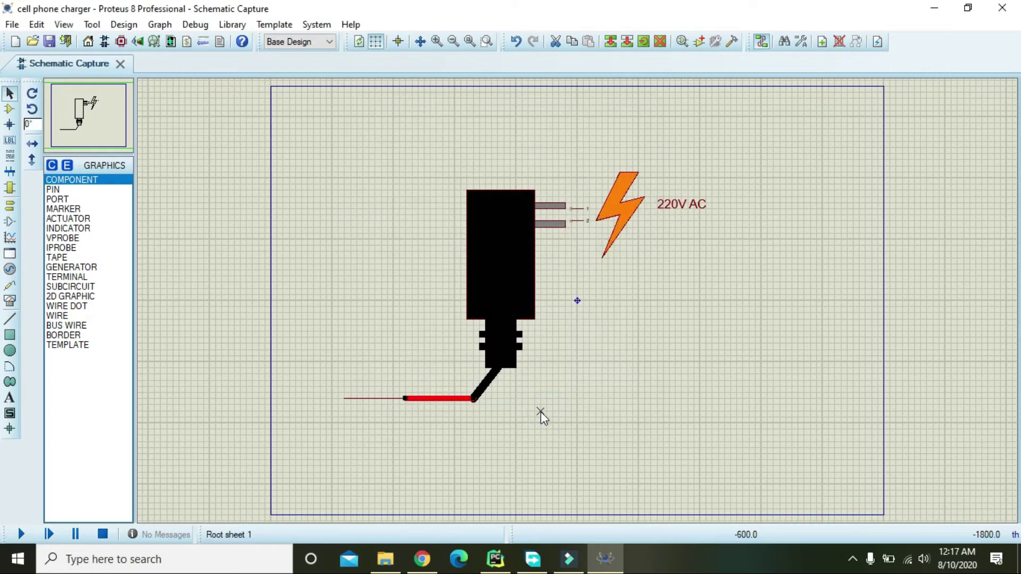
Increase the middle horizontal cable line's width to 0.106in.
click(450, 396)
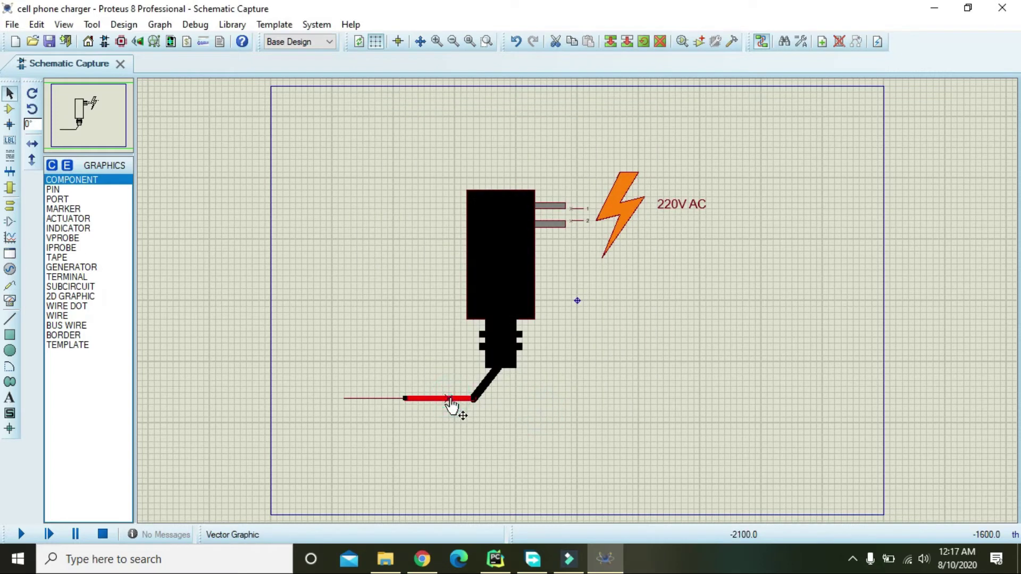
click(450, 397)
click(425, 136)
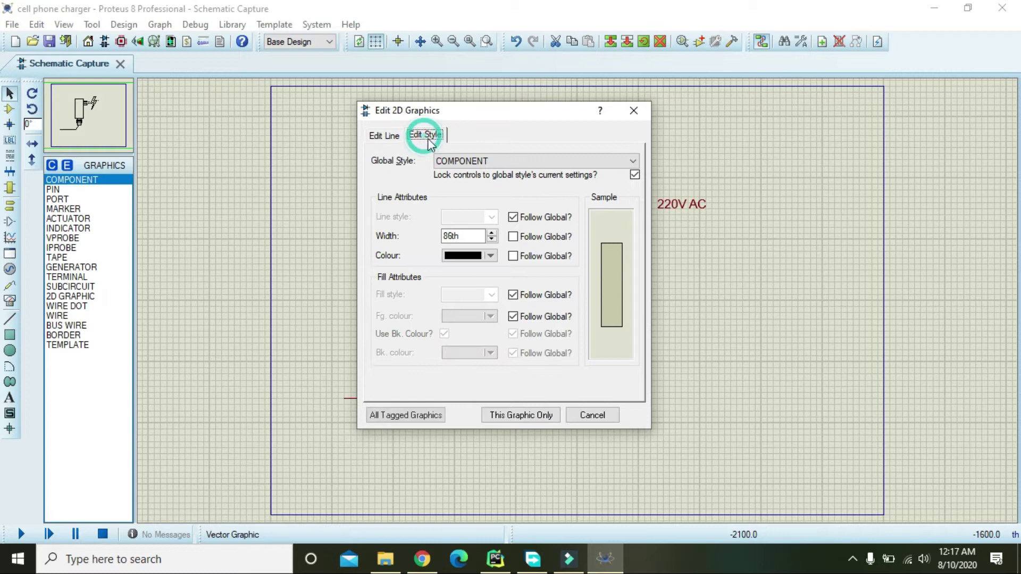
click(494, 238)
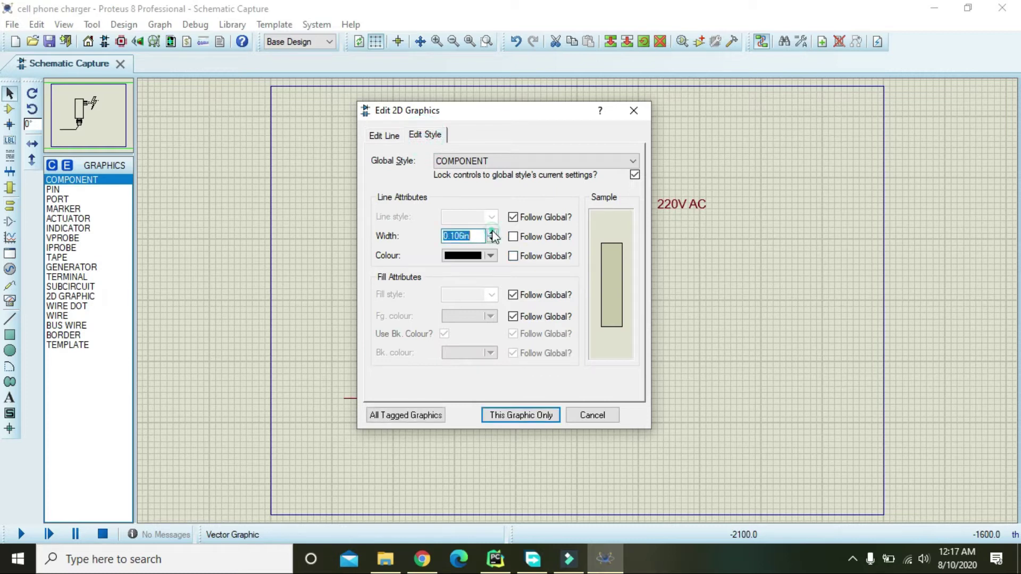
click(547, 414)
Lower both horizontal cable lines by 0.1in and stretch the diagonal line's lower end down to meet them.
mouse_move(462, 399)
mouse_down()
mouse_move(455, 404)
mouse_move(473, 404)
mouse_up()
click(526, 419)
click(473, 399)
click(519, 412)
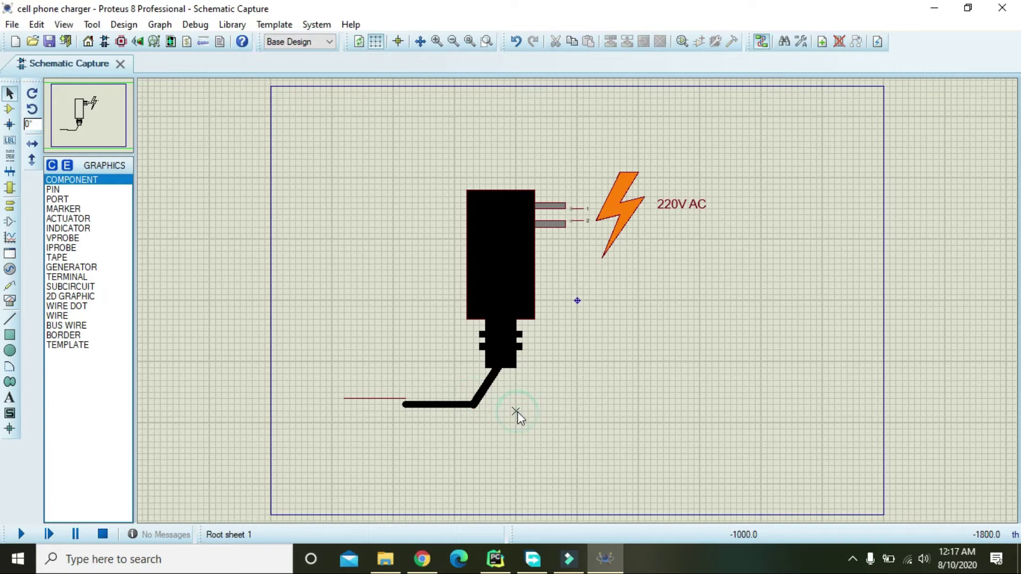
click(389, 398)
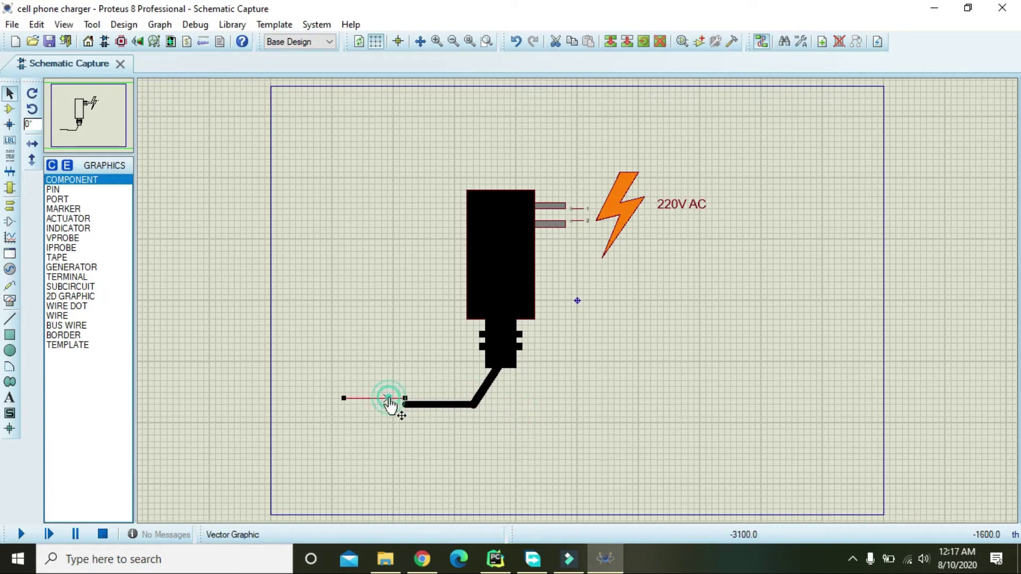
drag(389, 399, 390, 405)
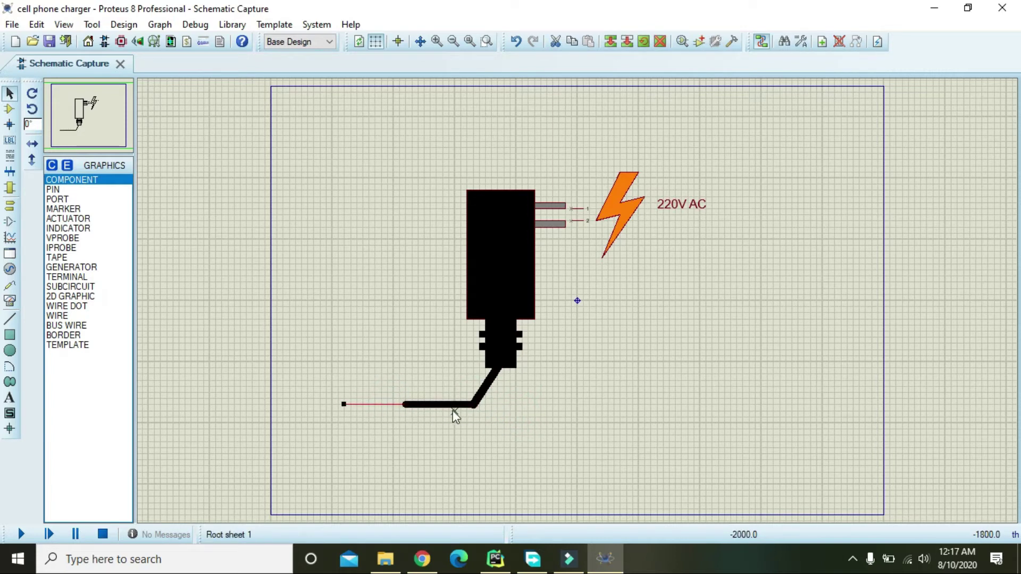
Set the outermost horizontal cable line's colour to black instead of the global colour.
double_click(383, 404)
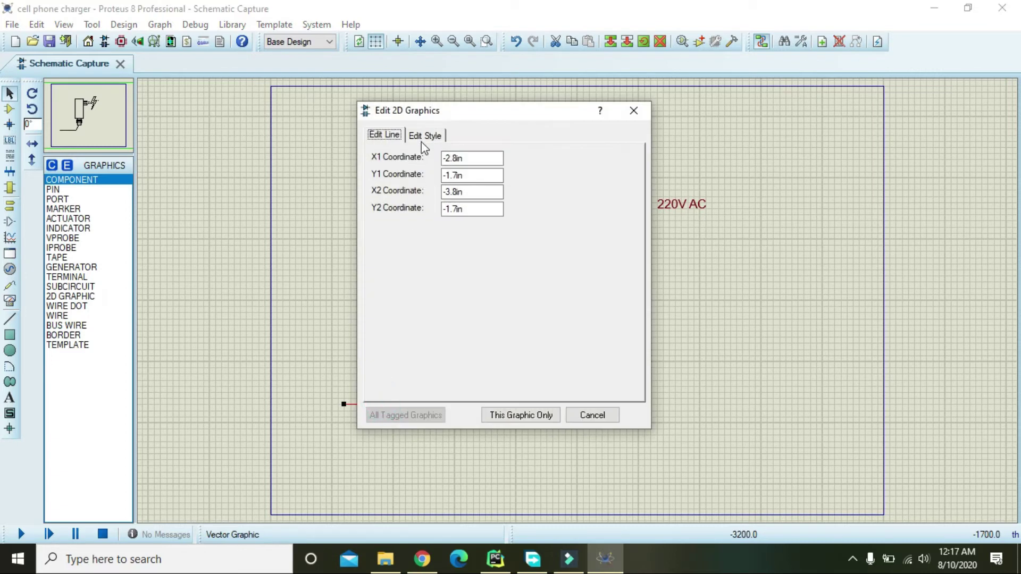
click(424, 137)
click(513, 256)
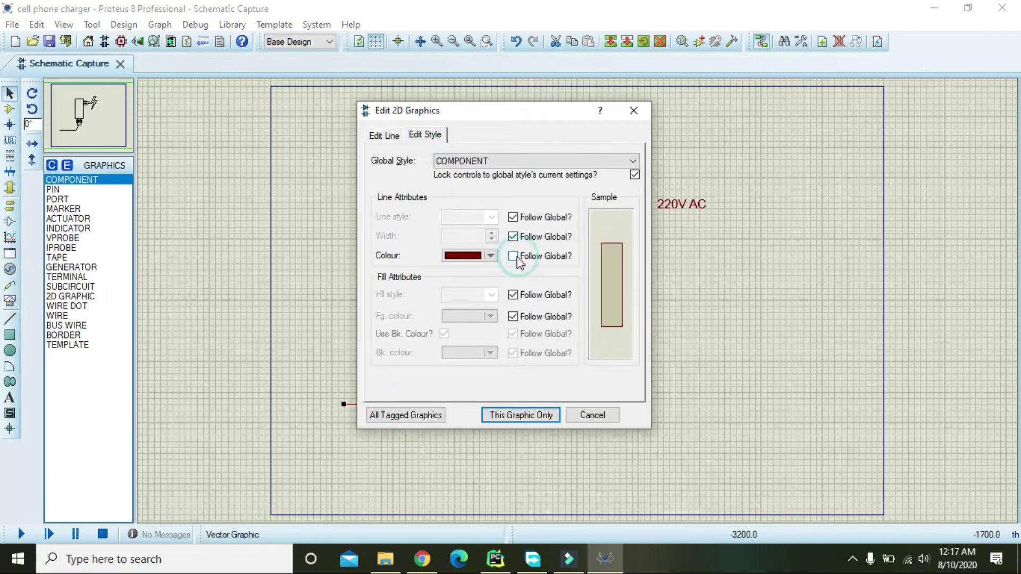
click(496, 256)
click(511, 257)
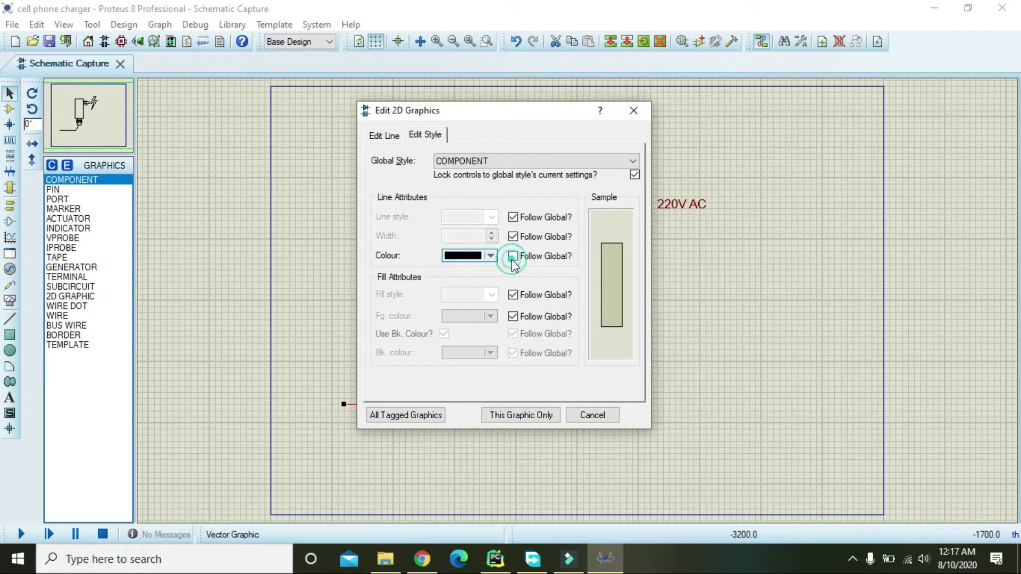
click(521, 414)
click(521, 412)
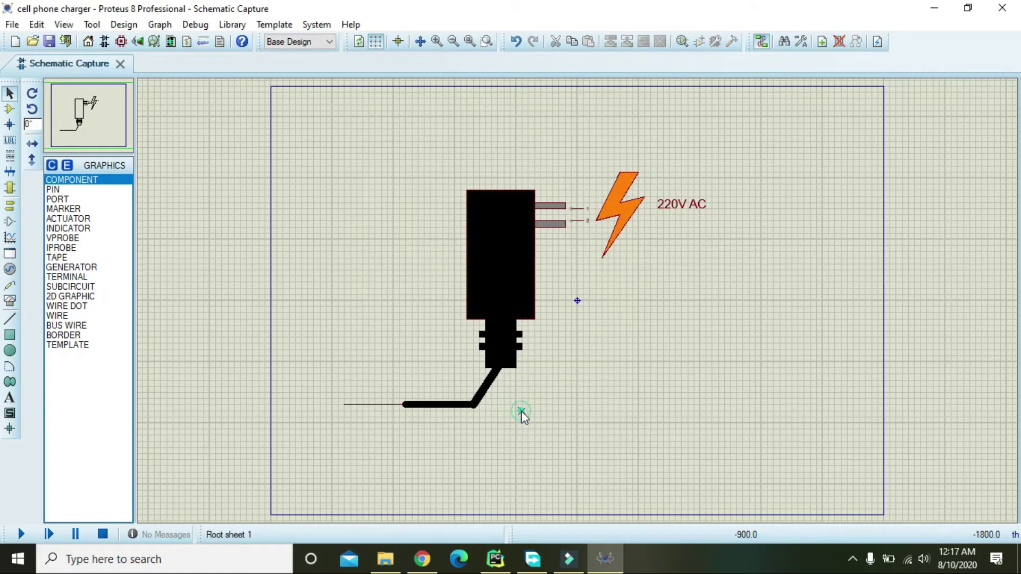
Set the outermost horizontal cable line's width to 56th, overriding the global style.
click(393, 405)
click(394, 406)
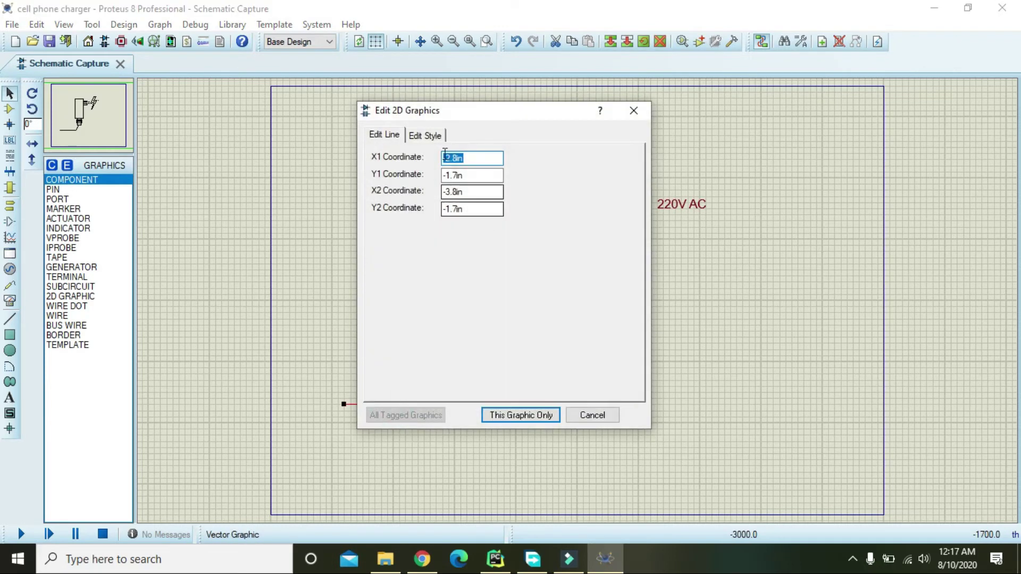
click(432, 136)
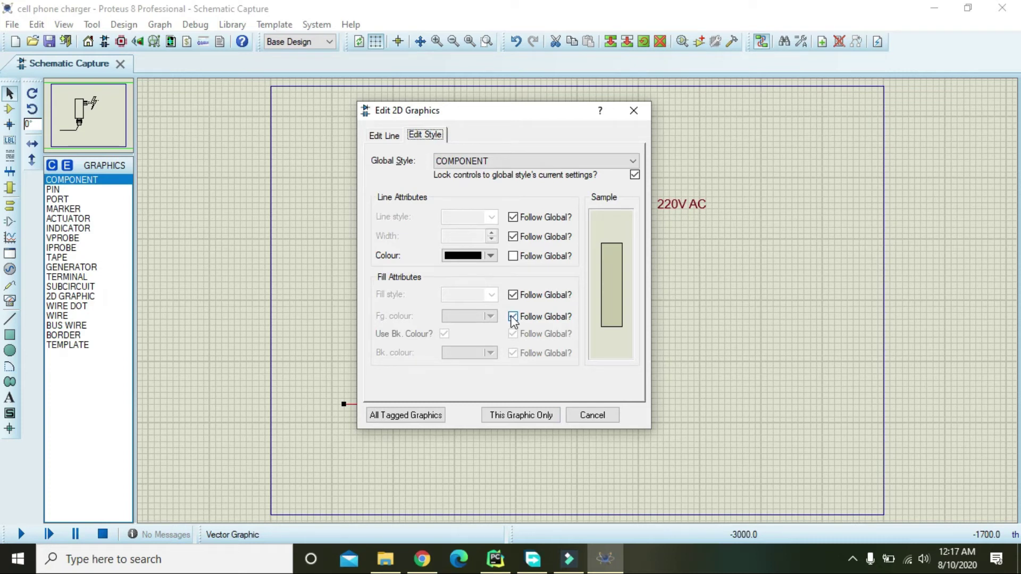
click(512, 237)
click(493, 233)
click(492, 233)
click(493, 233)
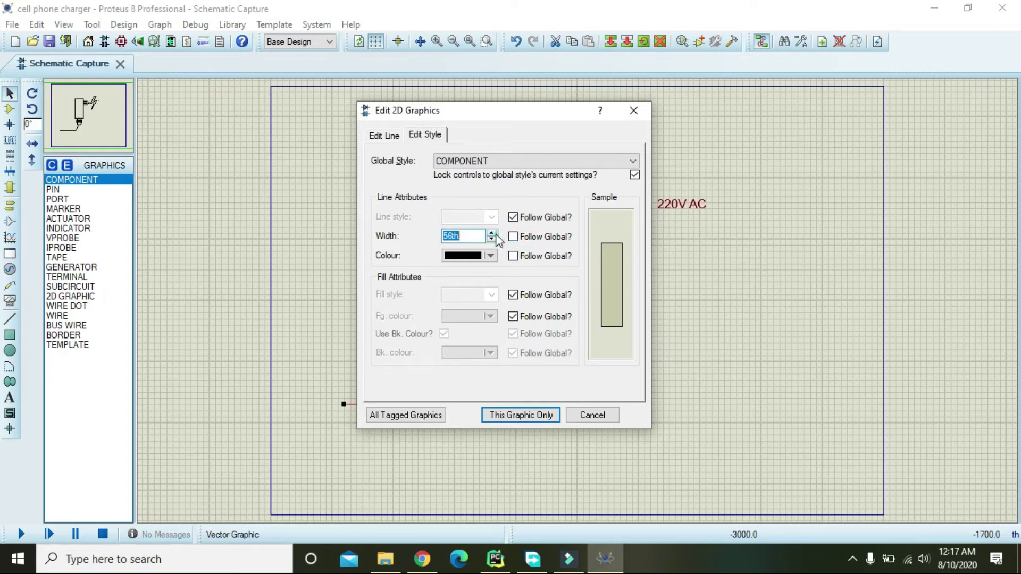
click(536, 415)
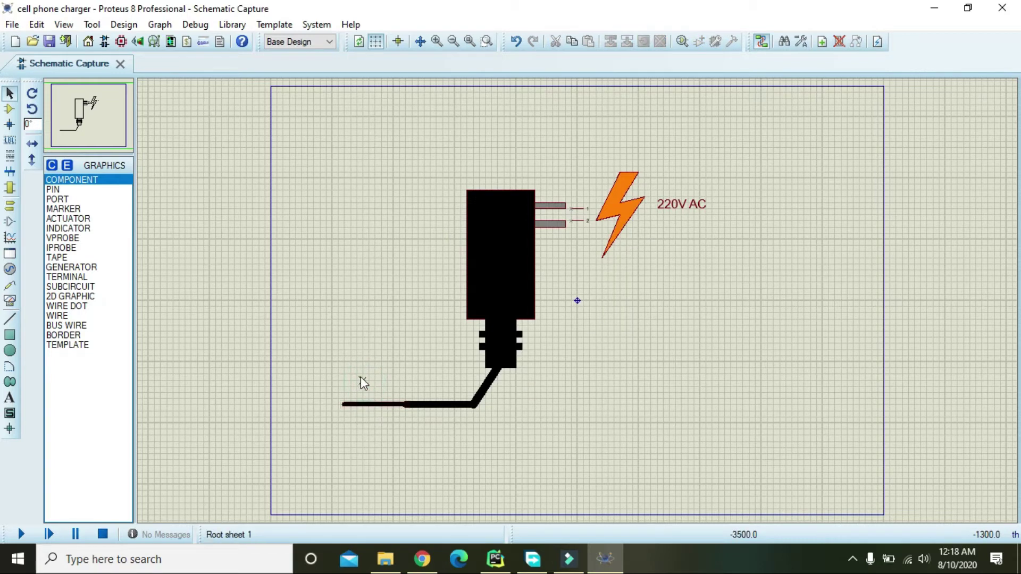
Draw a connector box at the cable's outer end, about 0.7in wide, and stretch its height to about 0.4in.
click(10, 335)
click(301, 392)
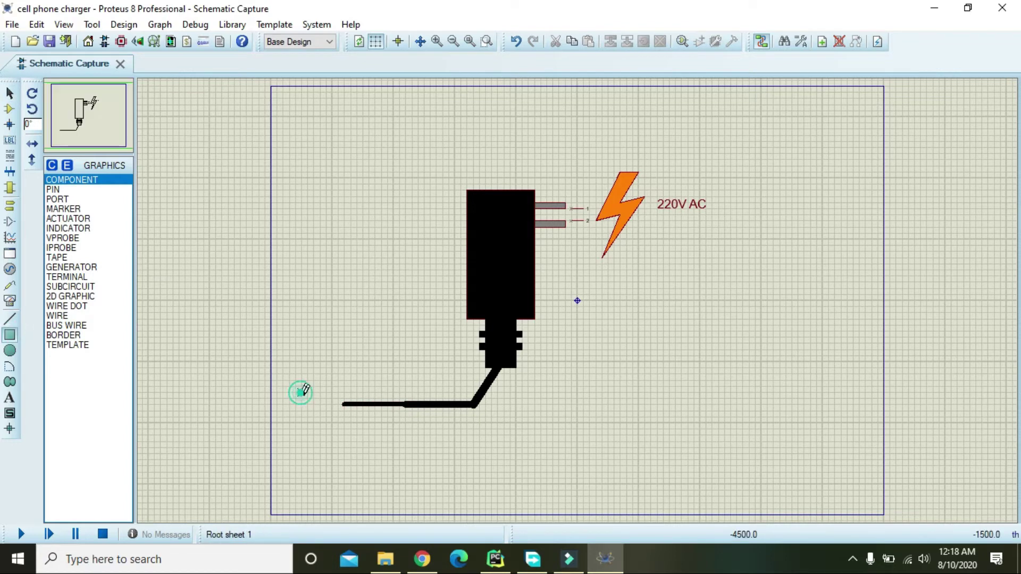
click(344, 411)
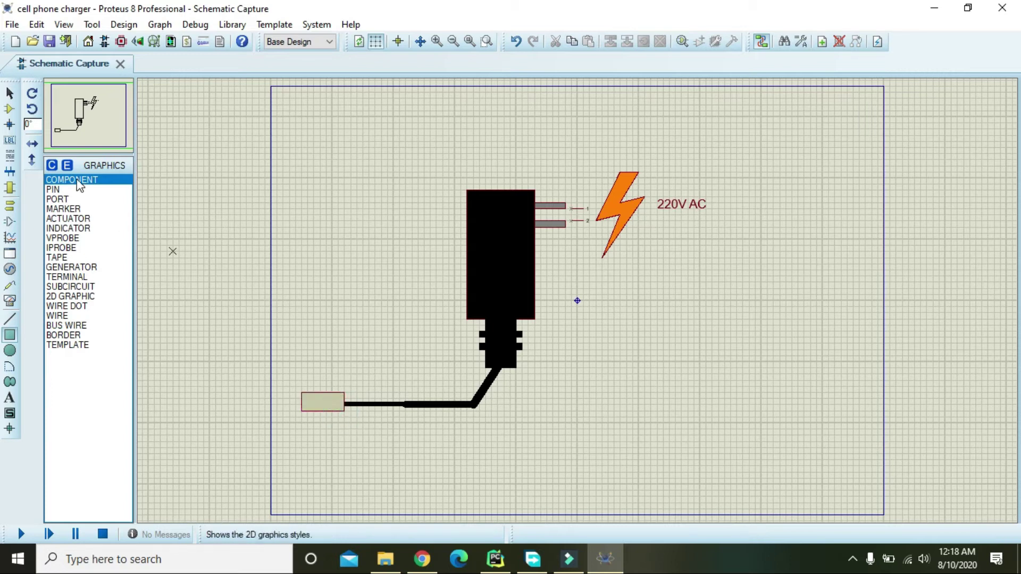
click(8, 95)
click(325, 409)
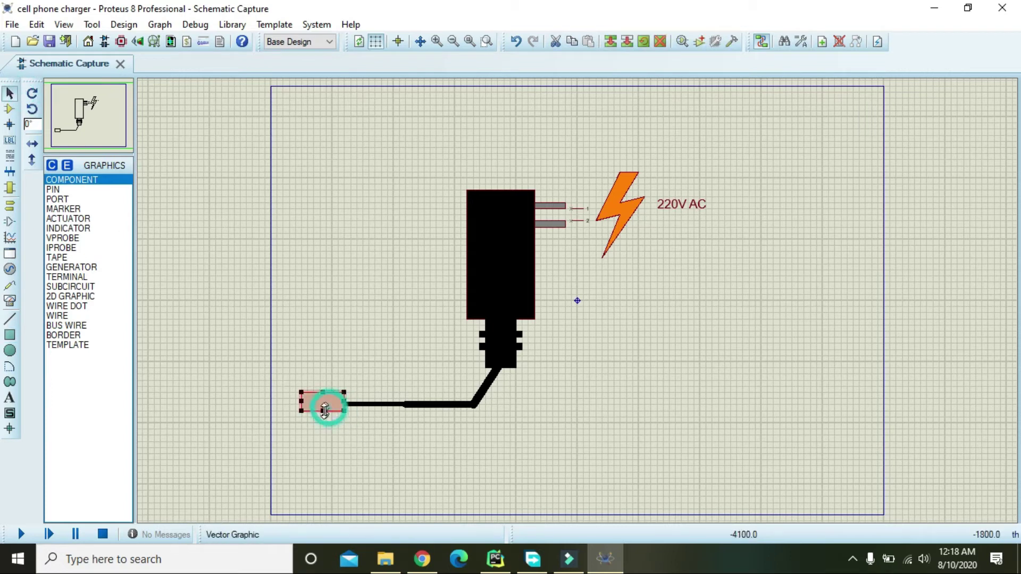
click(385, 439)
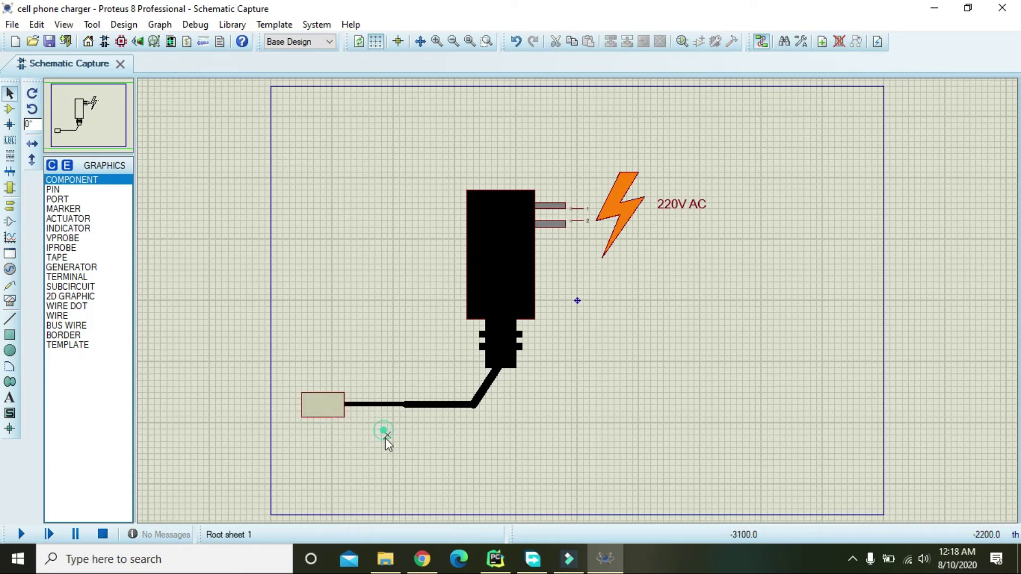
Give the connector box a grey outline and grey fill instead of the global colours.
double_click(333, 399)
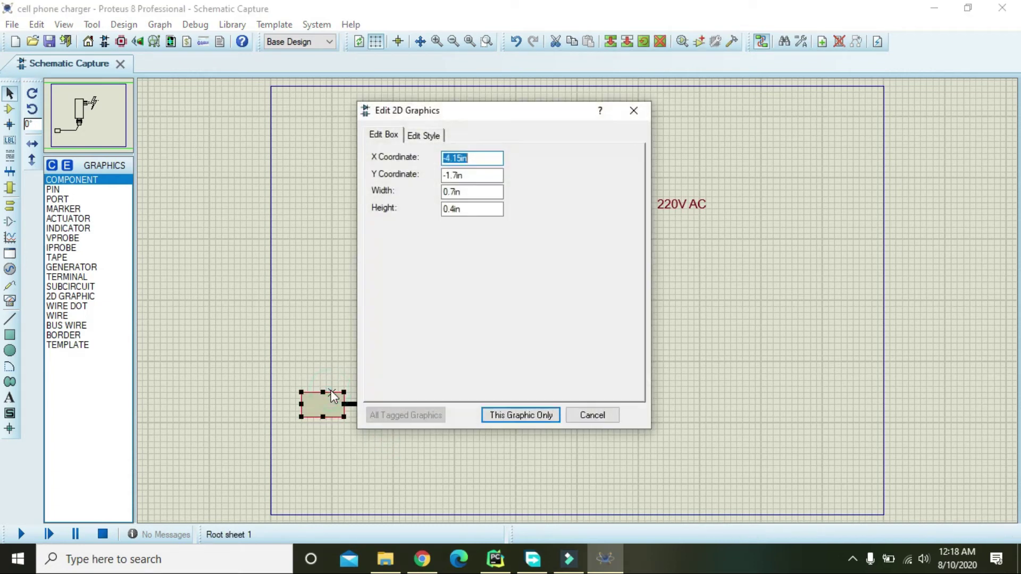
click(423, 135)
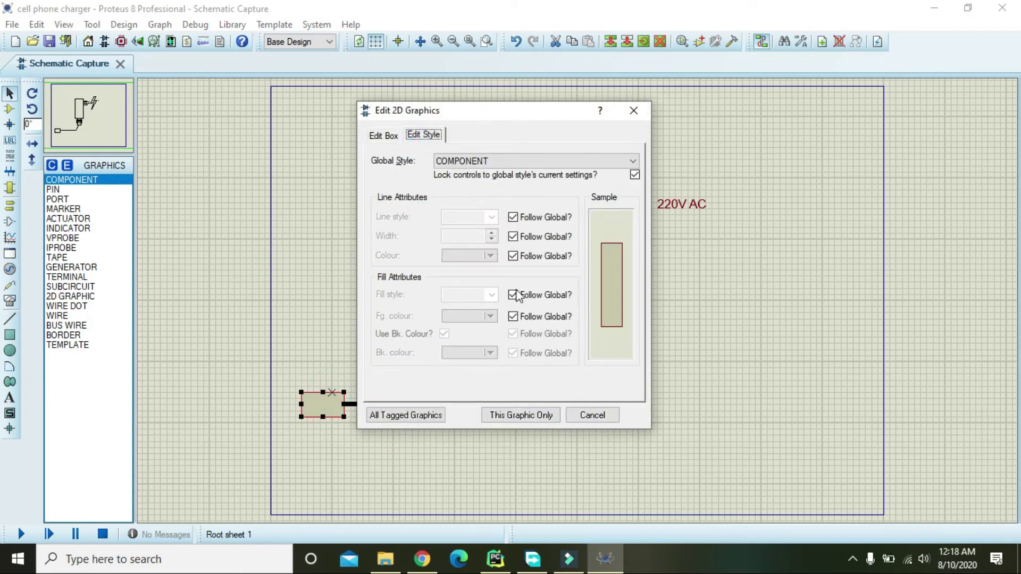
click(513, 257)
click(491, 256)
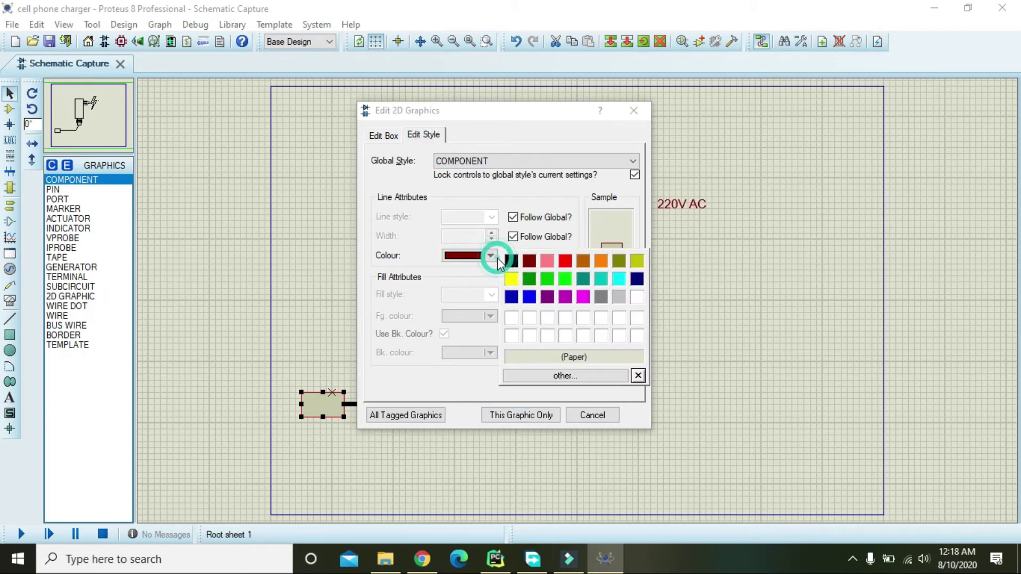
click(601, 297)
click(515, 317)
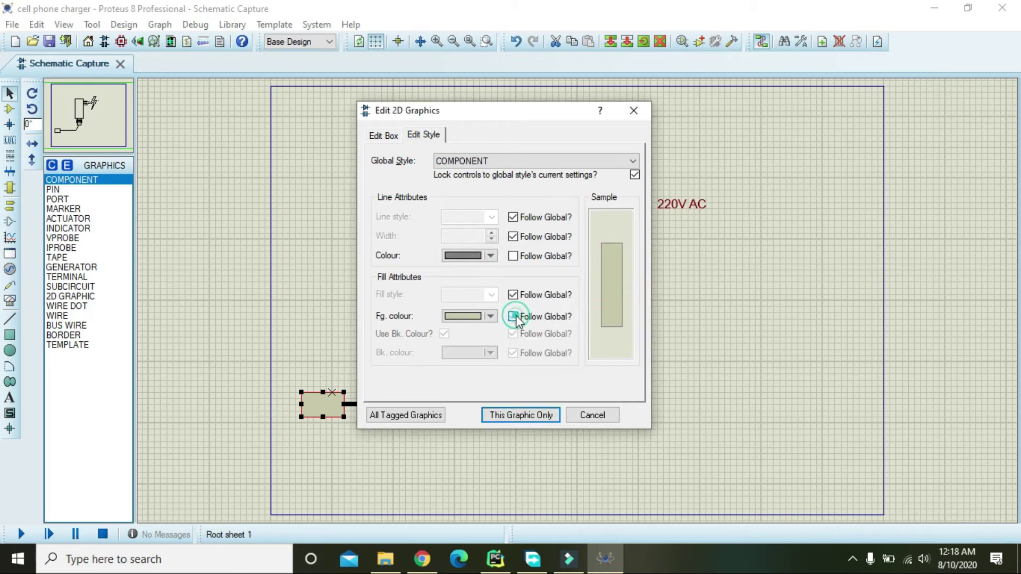
click(492, 316)
click(602, 357)
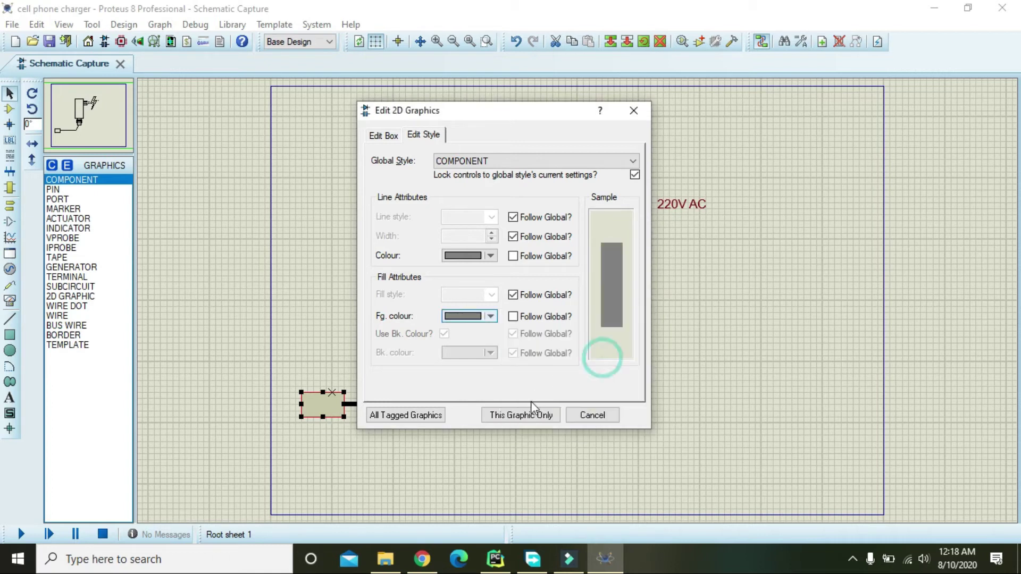
click(521, 415)
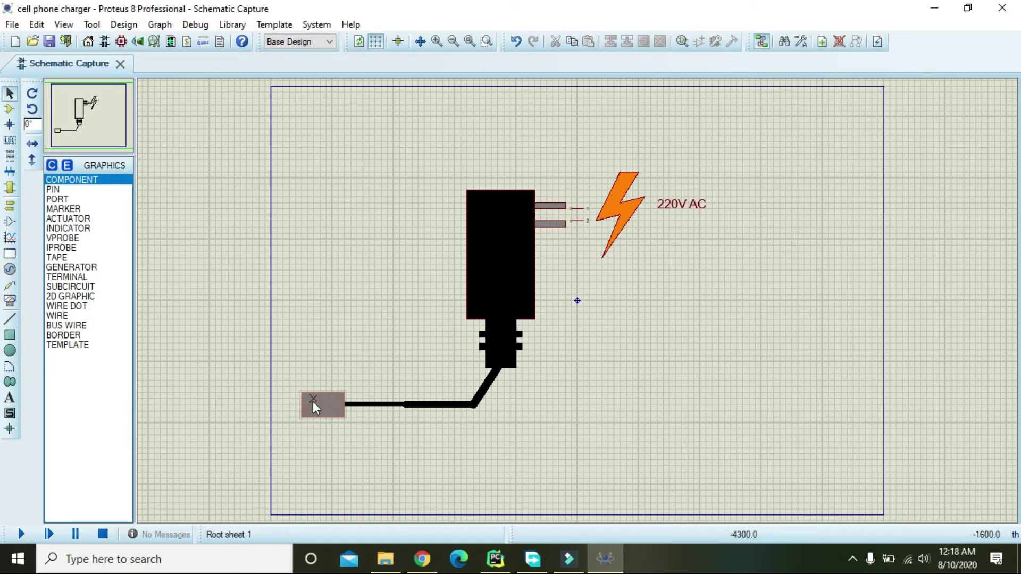
Draw a small tip box beside the connector's outer end and resize it into a narrow box touching the connector.
click(11, 350)
click(9, 335)
drag(277, 394, 283, 404)
click(9, 95)
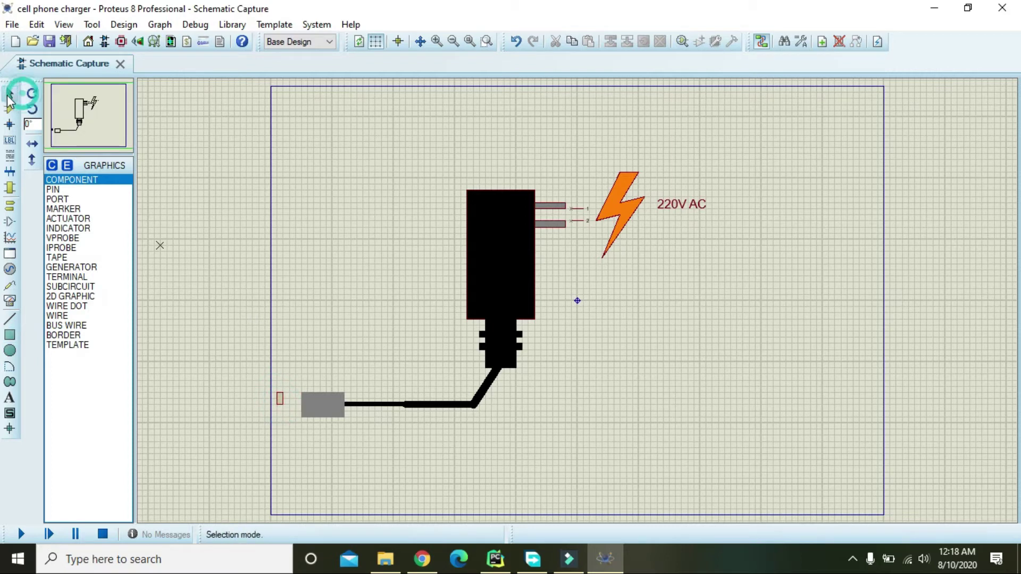
click(281, 399)
drag(281, 399, 301, 411)
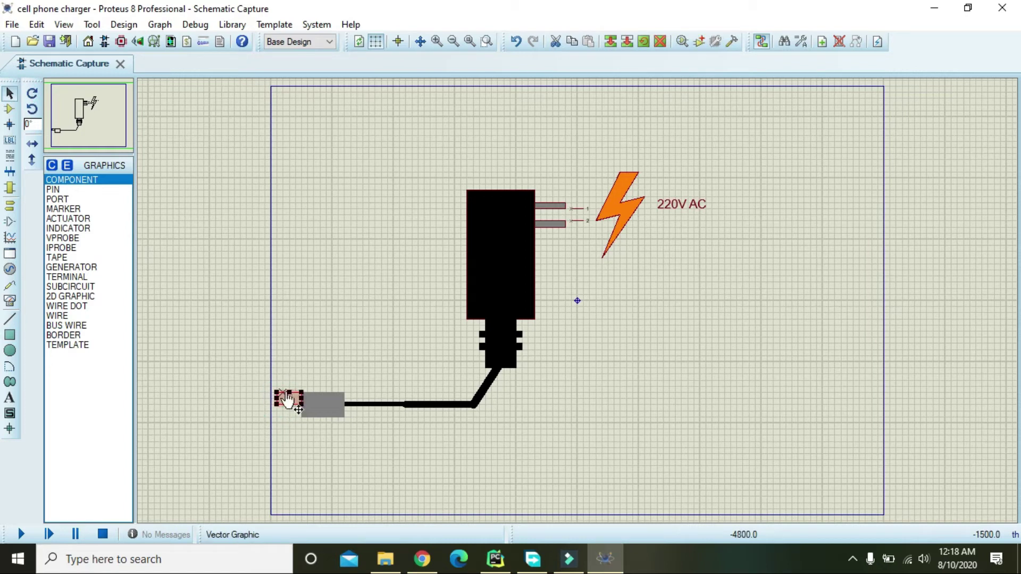
click(296, 399)
click(296, 399)
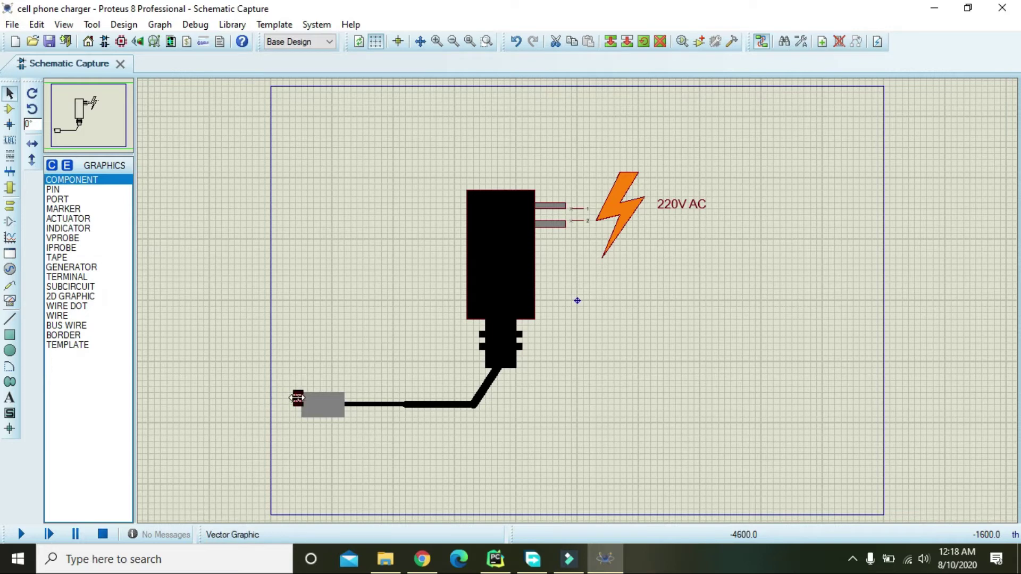
Move the small tip box down so it is vertically centred on the connector's outer edge.
right_click(296, 398)
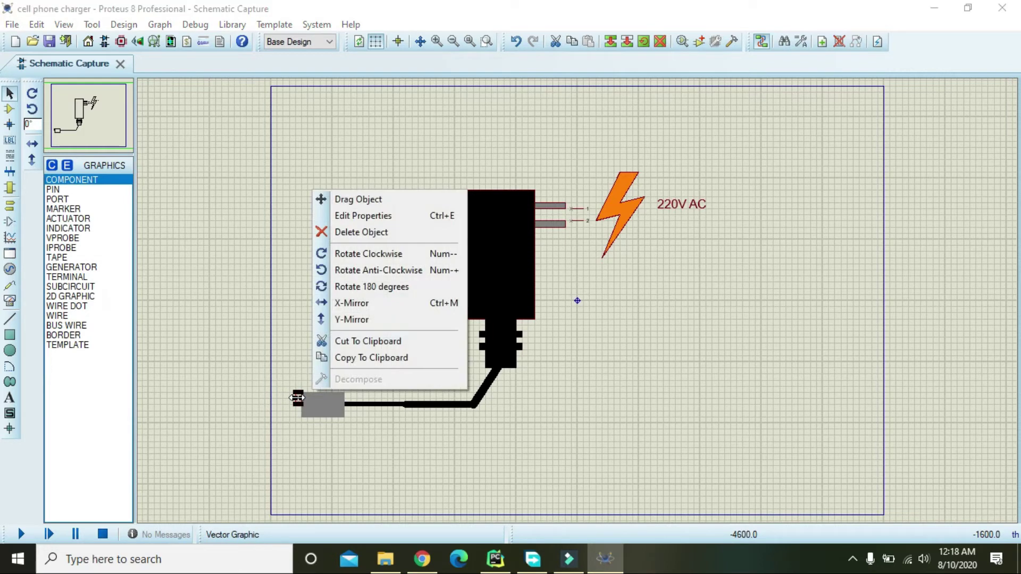
click(349, 199)
click(297, 403)
click(297, 369)
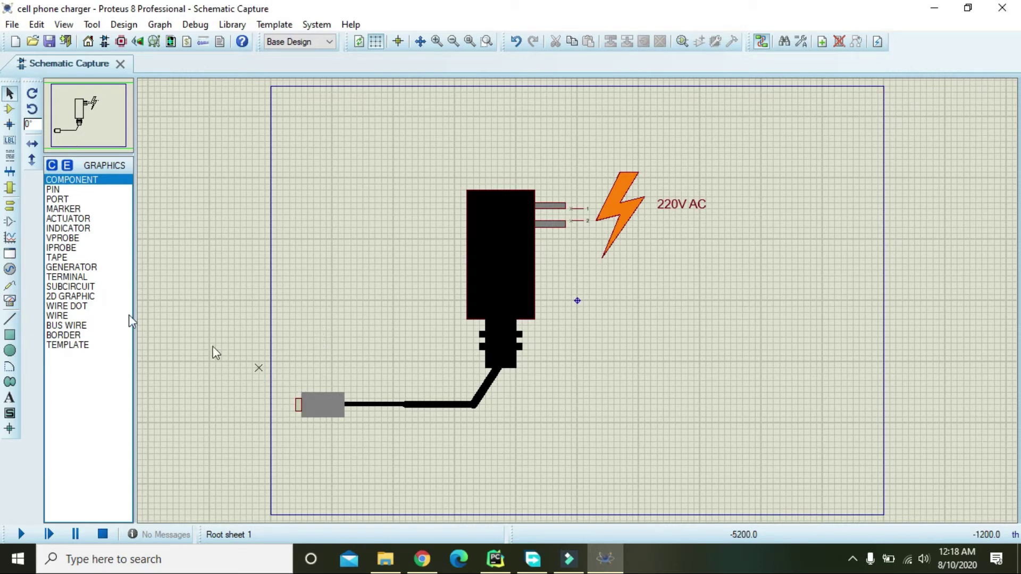
Place two default device pins, one above the other, just outside the connector tip.
click(11, 207)
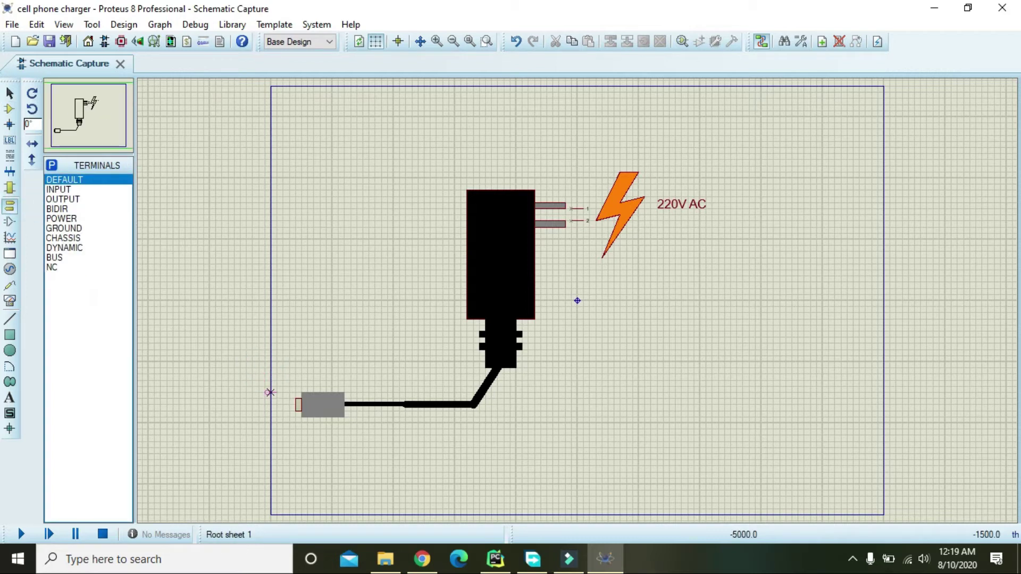
click(15, 222)
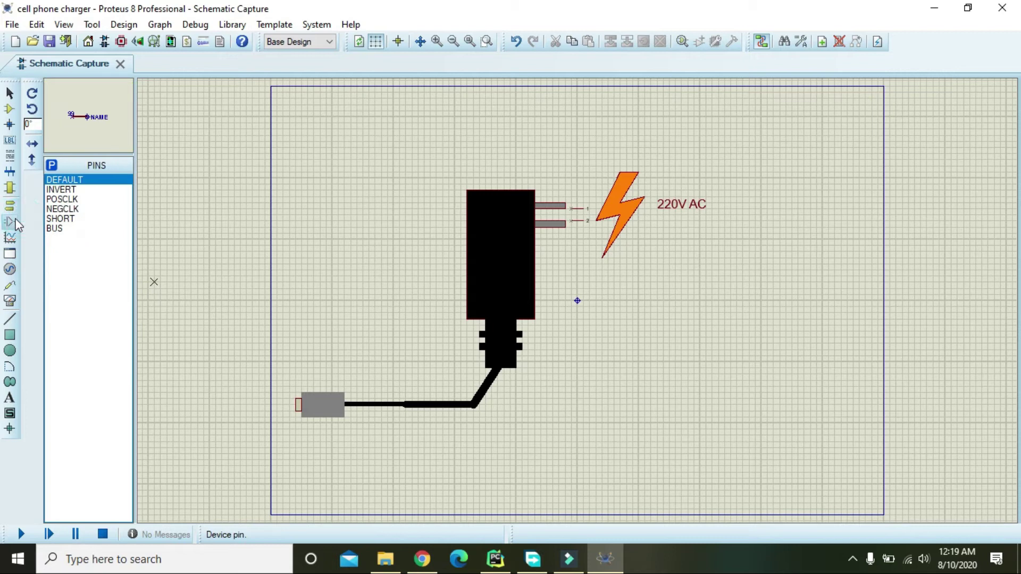
click(282, 411)
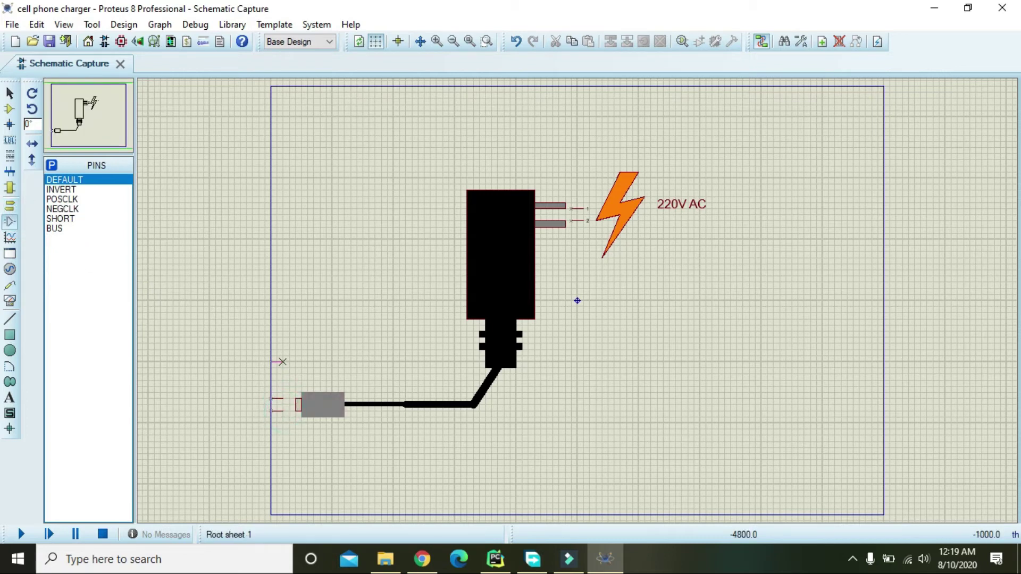
Name the upper connector pin 3 and the lower connector pin 4.
double_click(276, 399)
text(1)
click(528, 370)
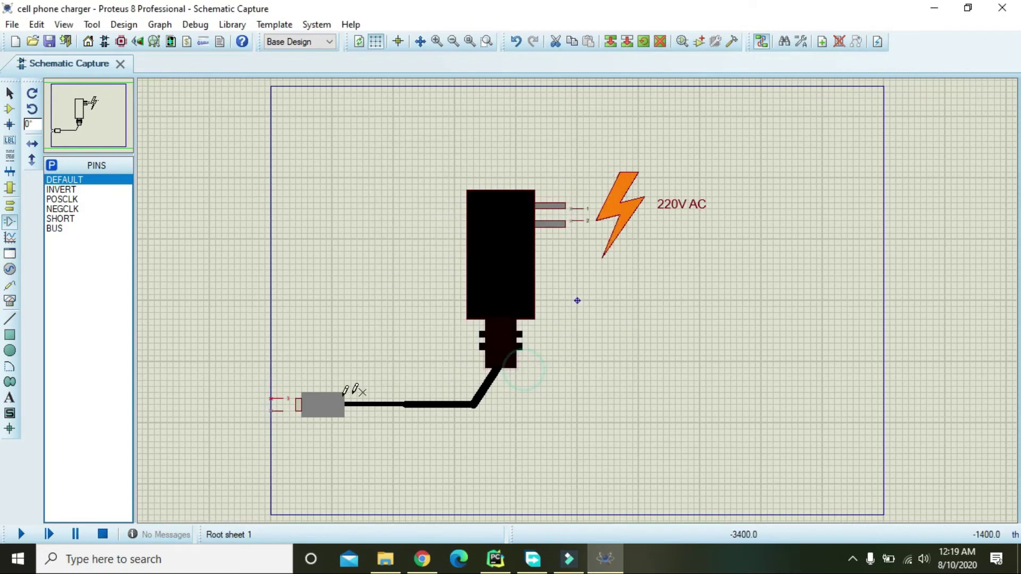
double_click(278, 412)
text(4)
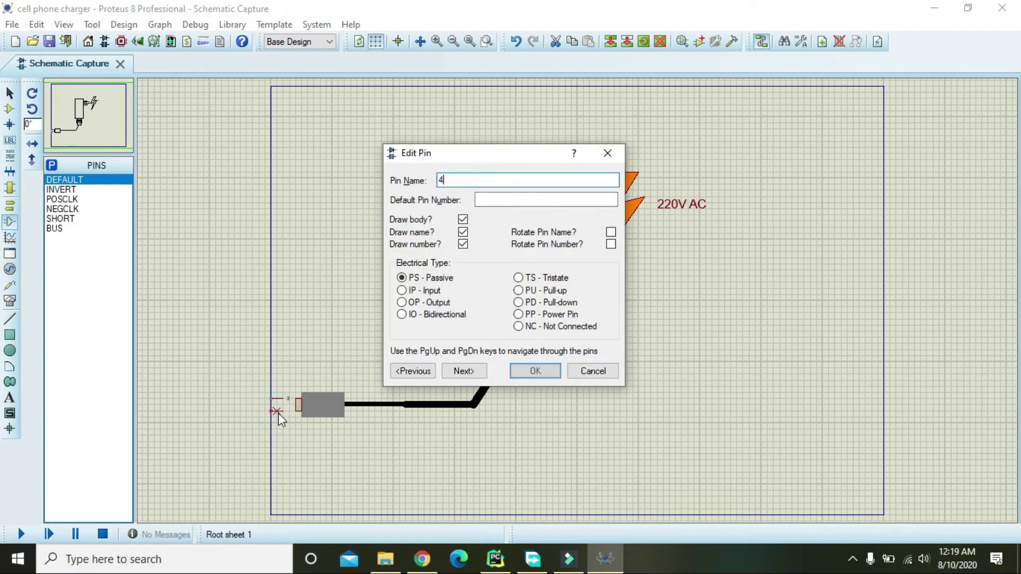
click(524, 372)
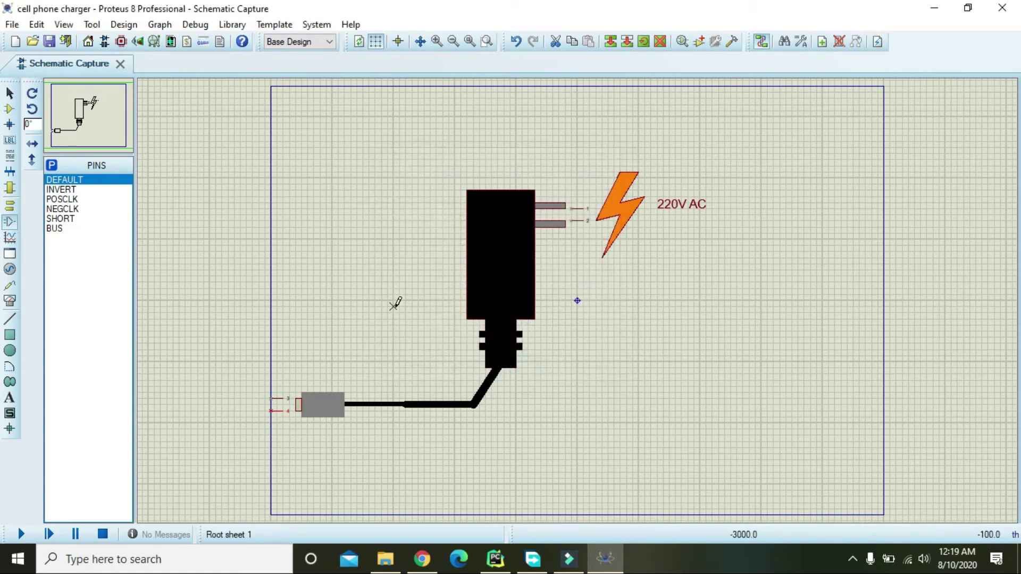
click(395, 303)
Select the entire charger drawing and start making a device from it named CELL PHONE CHARGER.
click(10, 93)
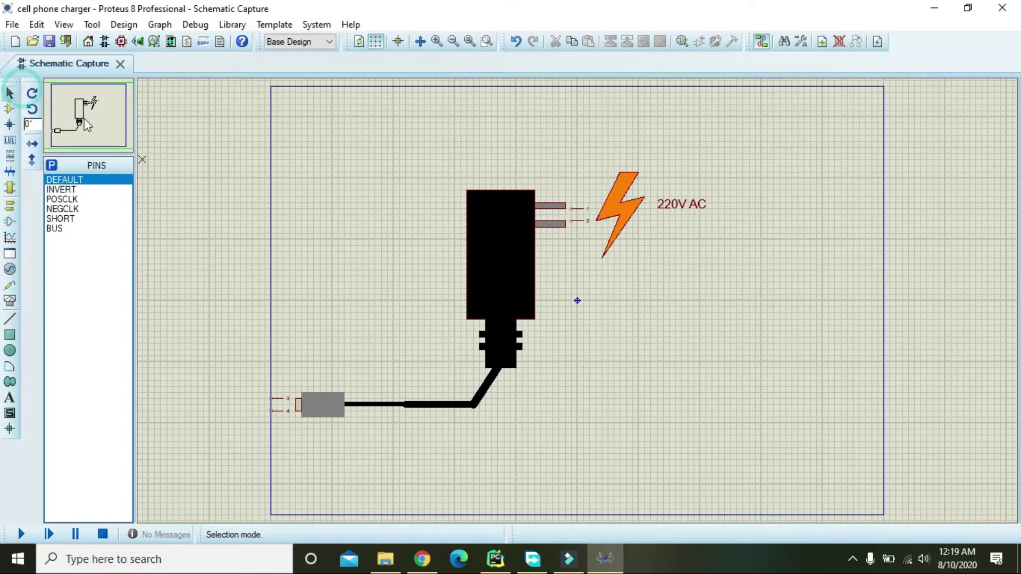
mouse_move(240, 123)
mouse_down()
mouse_move(737, 509)
mouse_move(735, 474)
mouse_up()
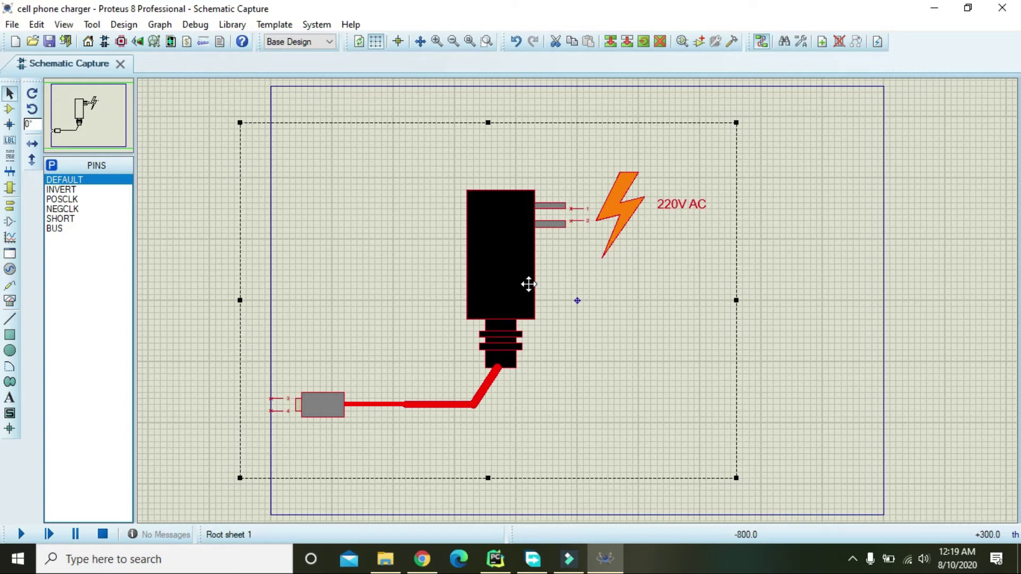
right_click(514, 268)
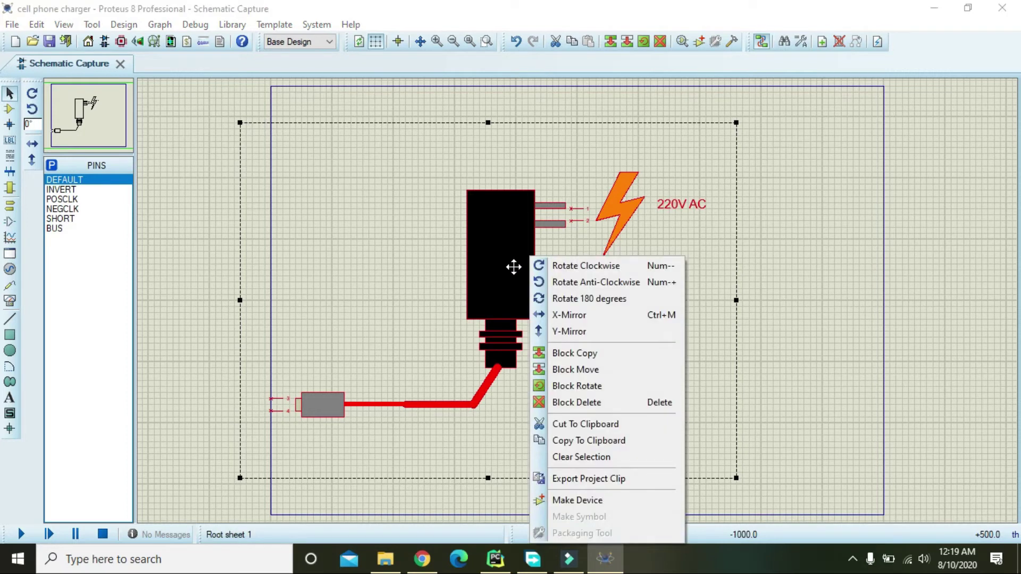
click(595, 505)
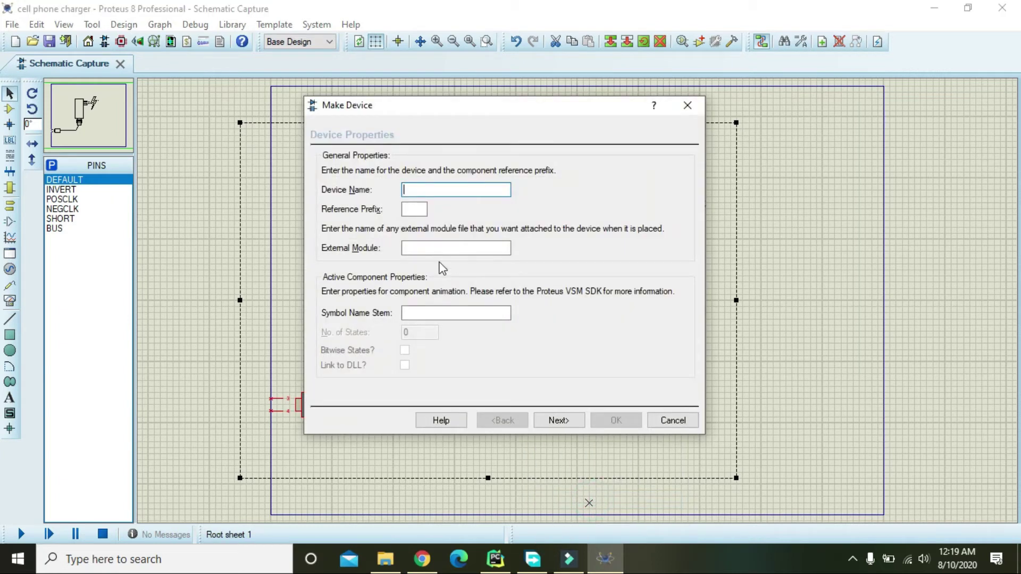
click(579, 420)
Keep the default packaging and property settings, assign the device category Mechanics and save the device to the ARDUINO library.
click(577, 419)
click(567, 418)
click(566, 418)
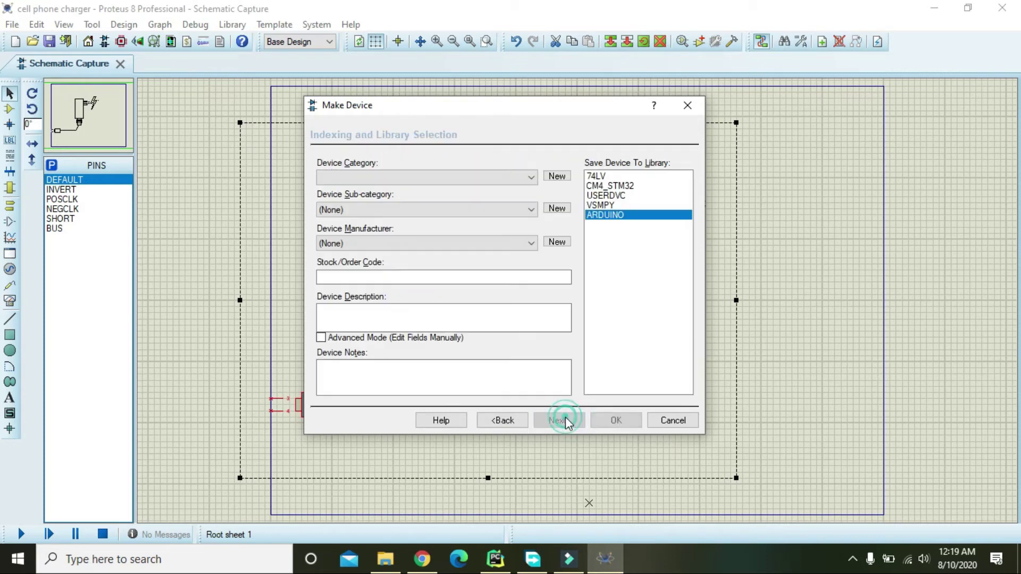
click(443, 177)
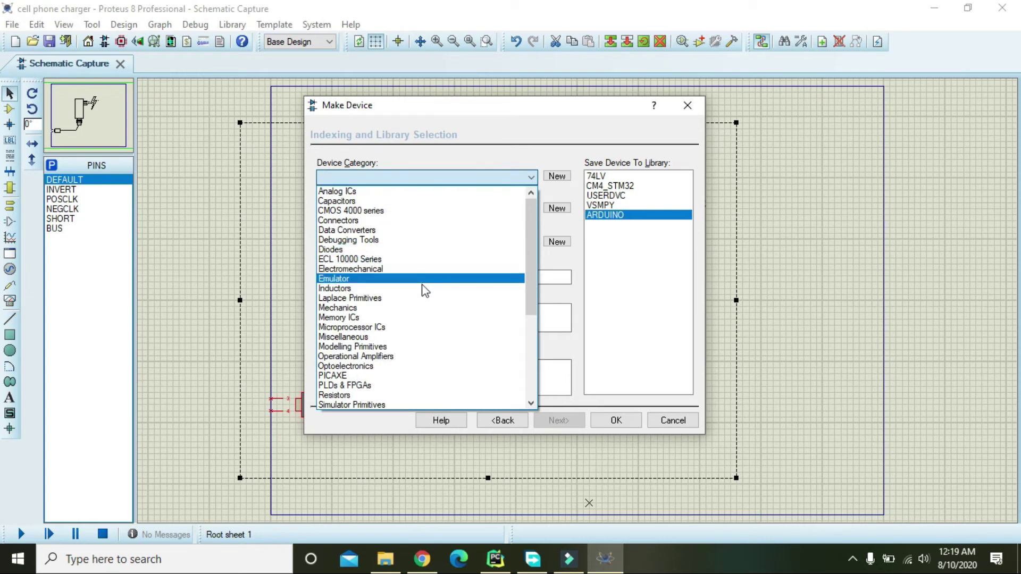
click(423, 308)
click(615, 419)
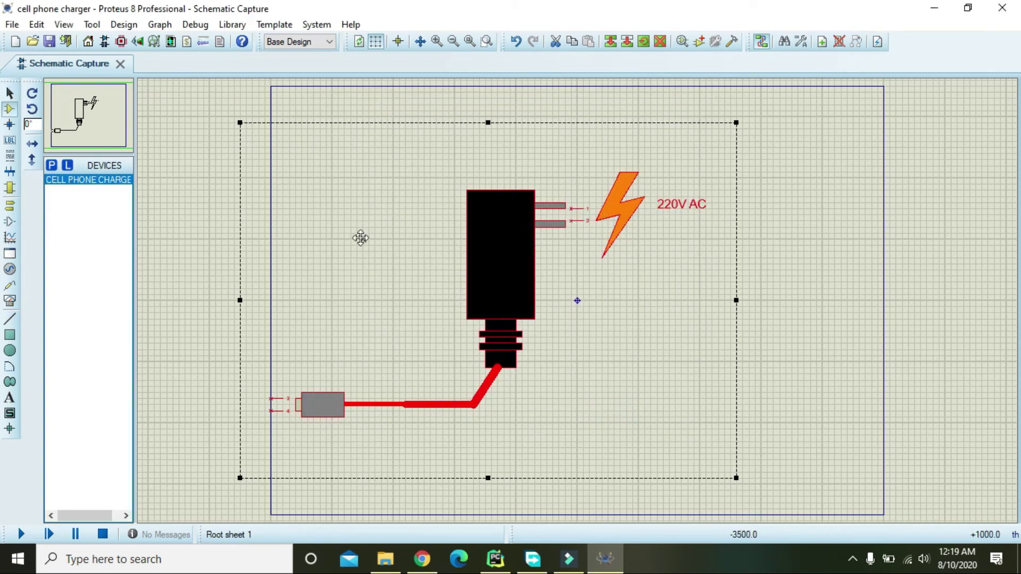
Delete the original charger drawing from the sheet and place the new CELL PHONE CHARGER device there instead.
click(205, 199)
drag(221, 97, 786, 503)
key(Delete)
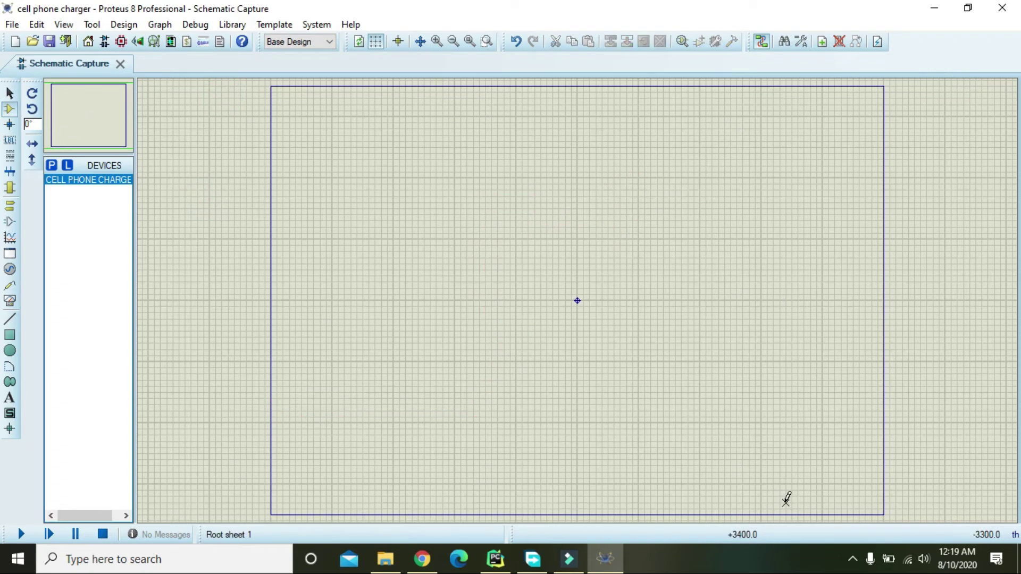
click(98, 181)
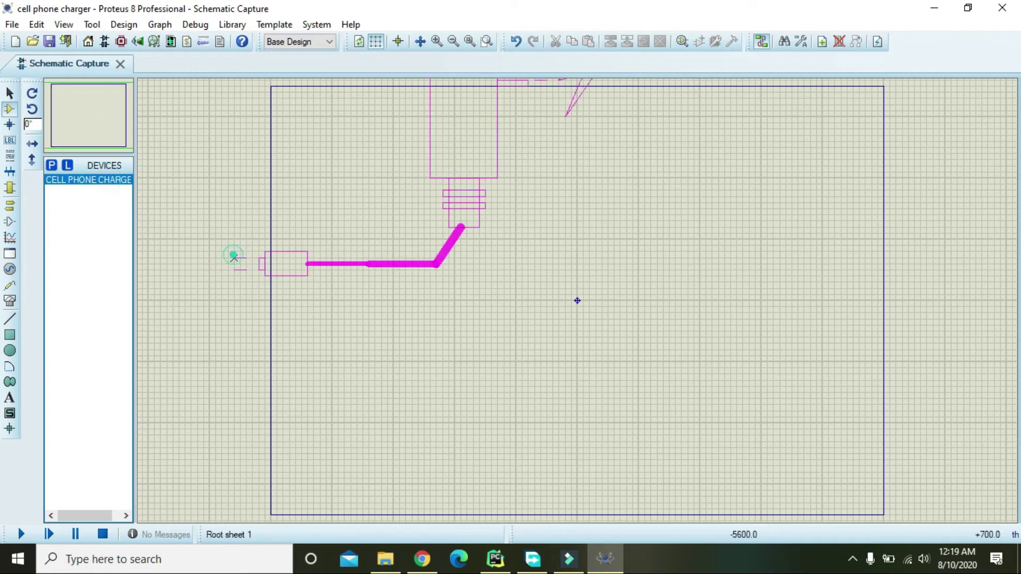
click(222, 411)
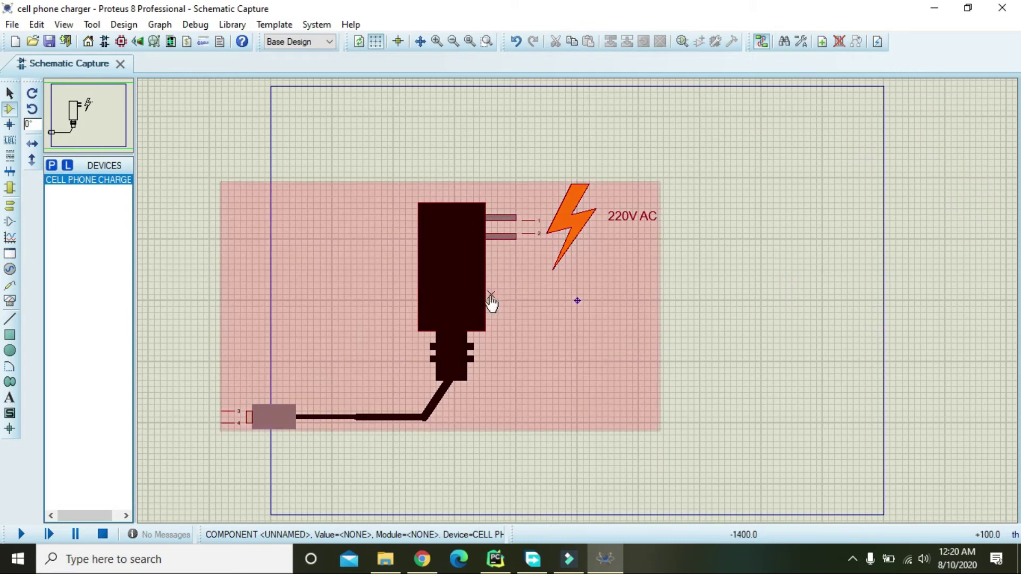
Attach a hierarchy module to the placed charger device and go to its child sheet.
right_click(470, 277)
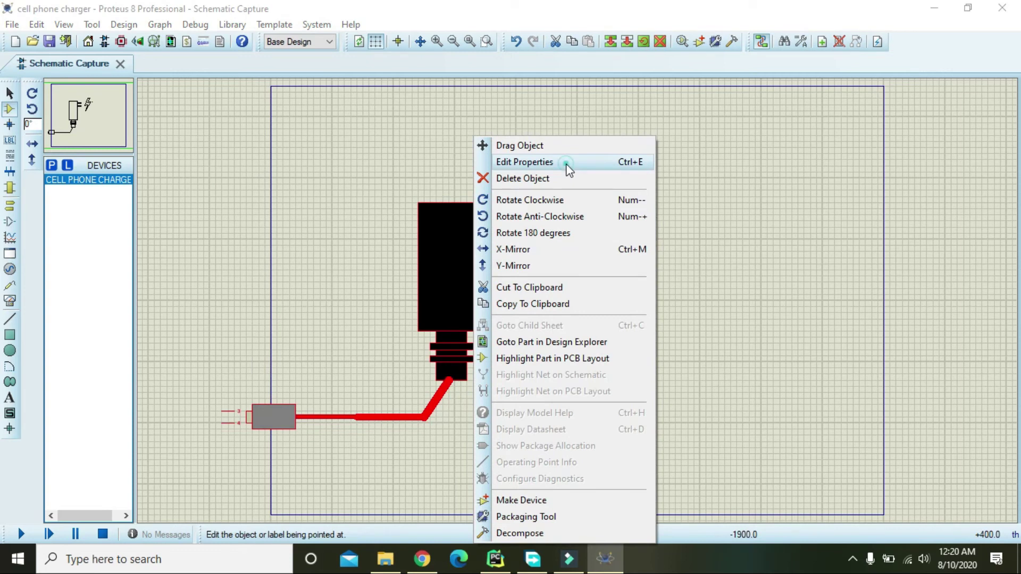
click(567, 165)
click(483, 366)
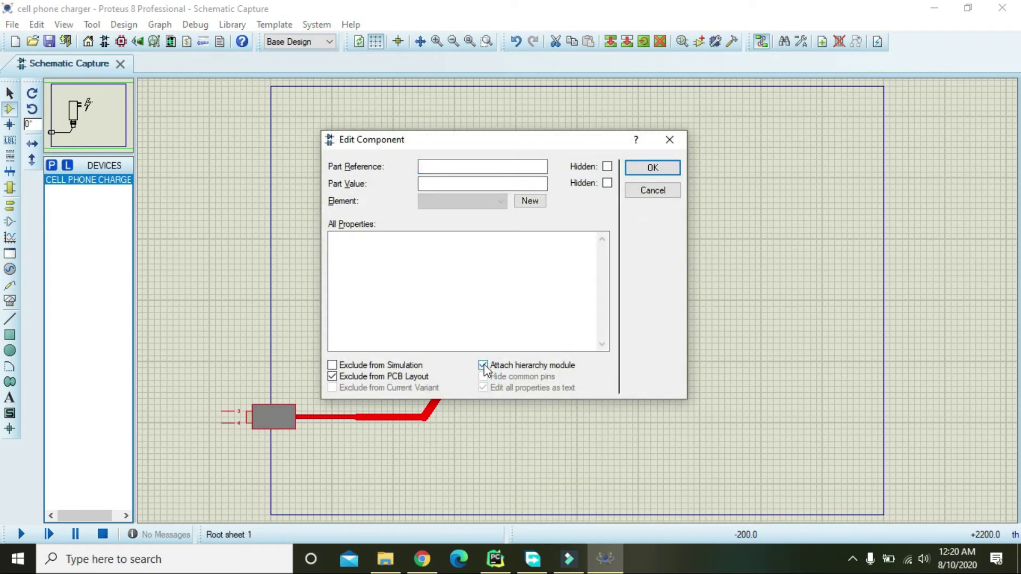
click(668, 167)
click(683, 281)
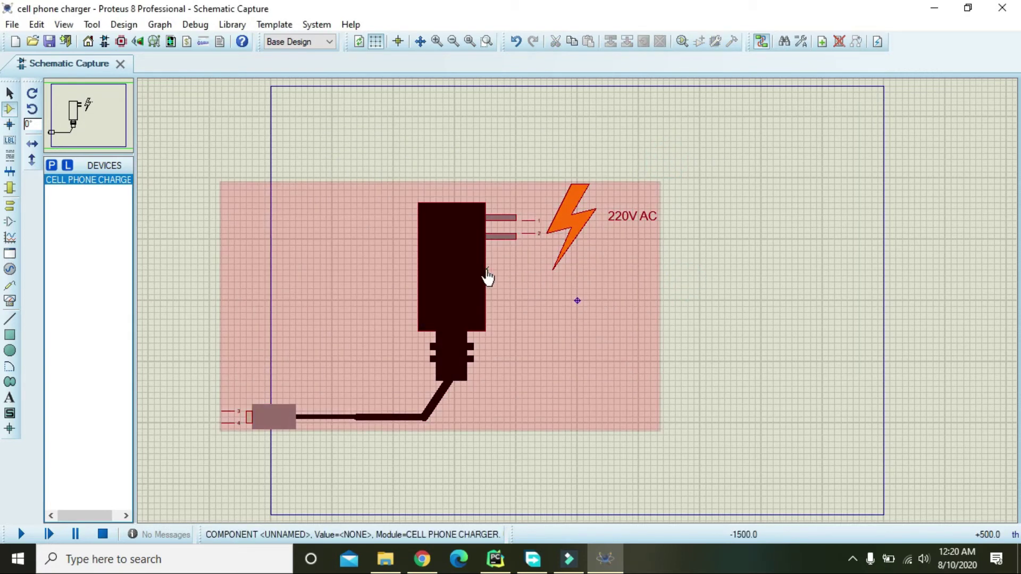
right_click(458, 240)
click(523, 326)
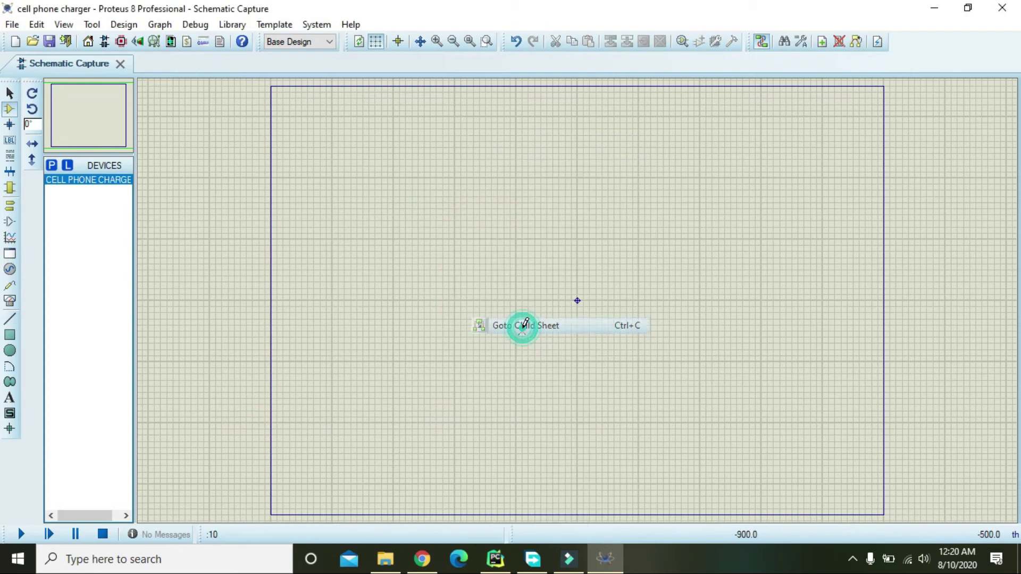
Place two INPUT terminals one above the other in the left half of the child sheet.
click(10, 206)
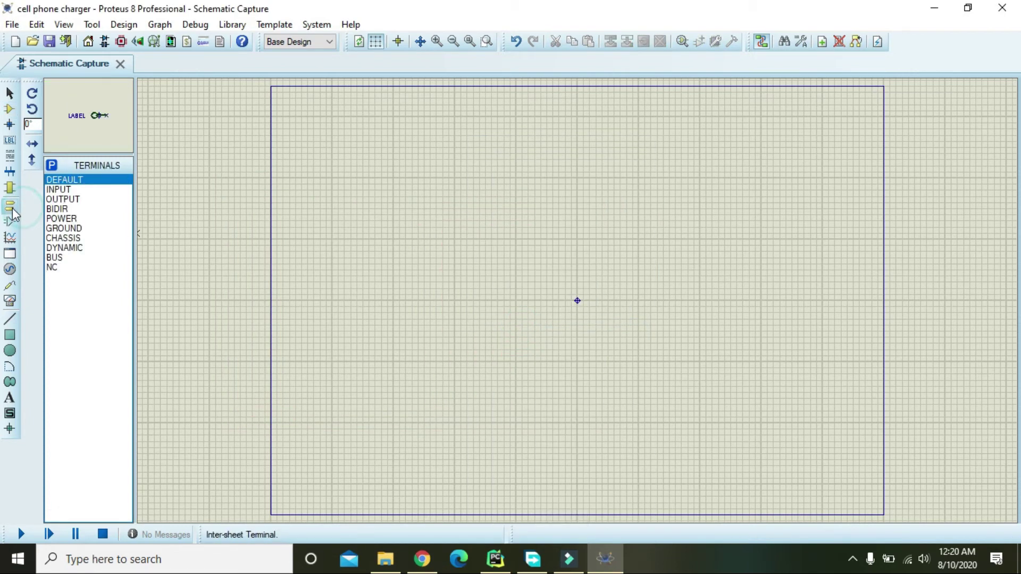
click(68, 190)
click(418, 268)
click(420, 324)
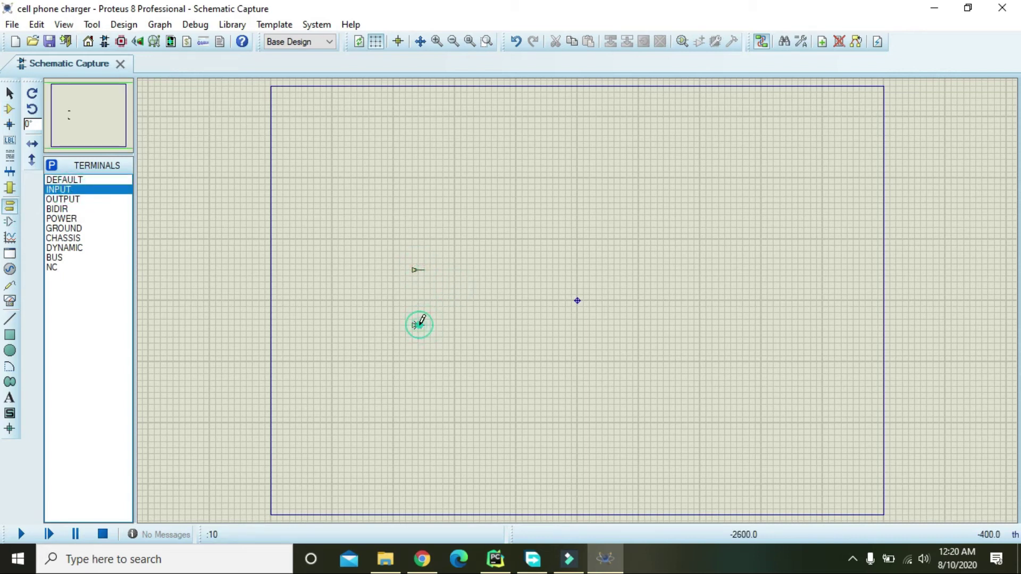
Place two OUTPUT terminals one above the other opposite the inputs and move the pair farther right.
click(81, 200)
click(566, 237)
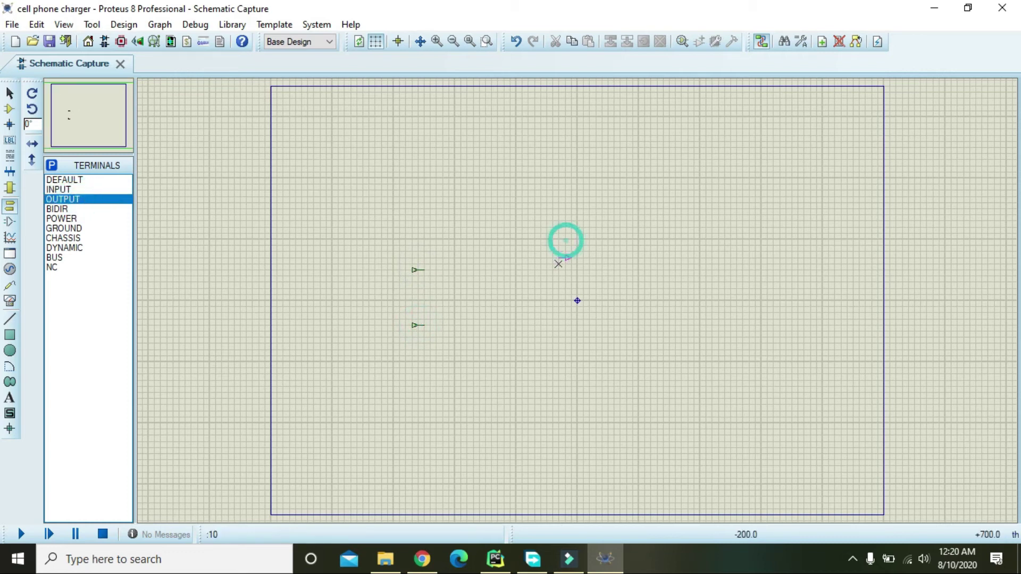
click(534, 270)
click(541, 314)
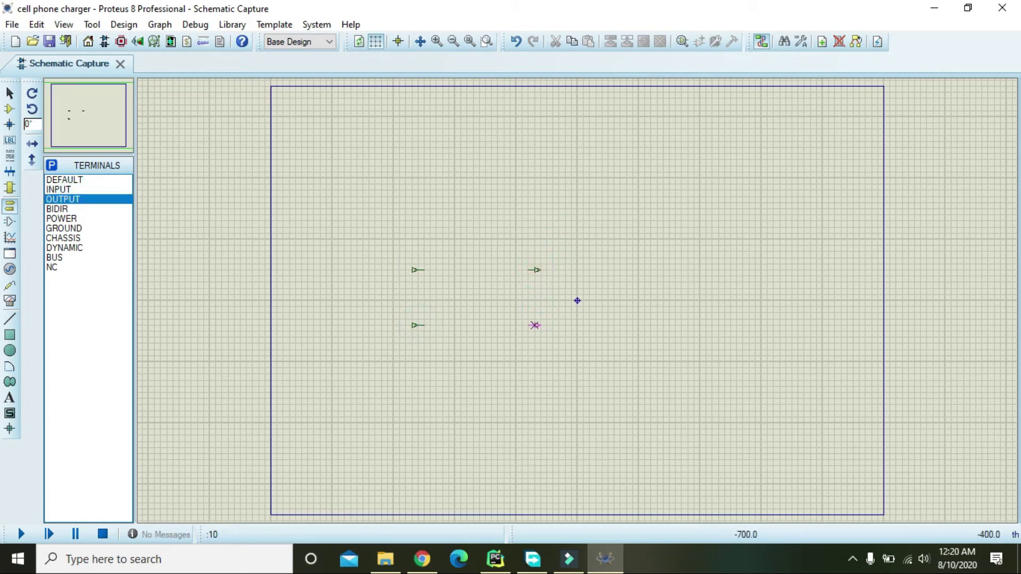
click(537, 326)
drag(504, 245, 565, 349)
drag(532, 303, 617, 308)
click(508, 237)
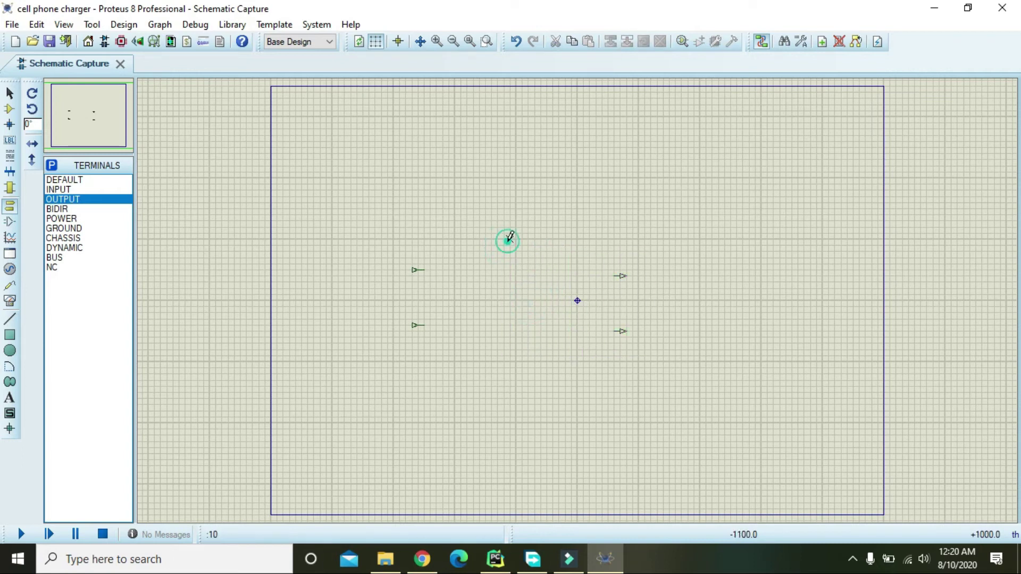
Label the upper input terminal 1 and the lower one 2, and shift terminal 2 slightly down.
click(416, 269)
click(416, 270)
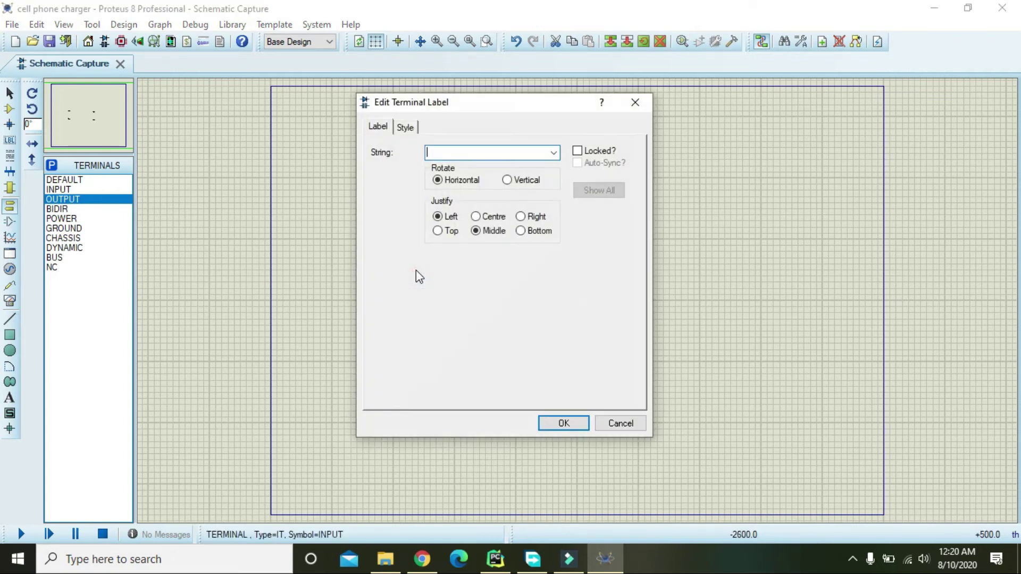
text(1)
key(Return)
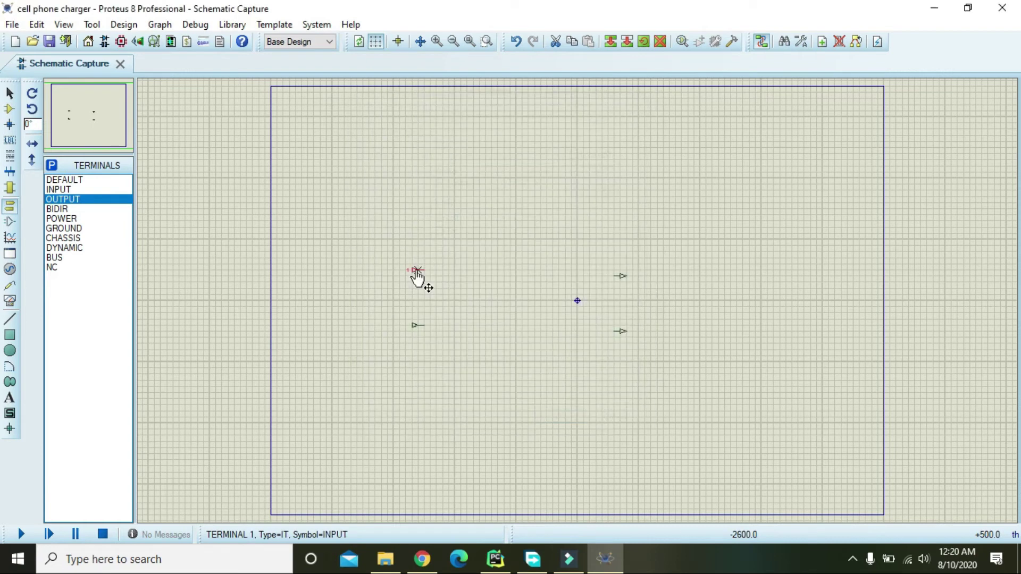
click(416, 324)
click(415, 324)
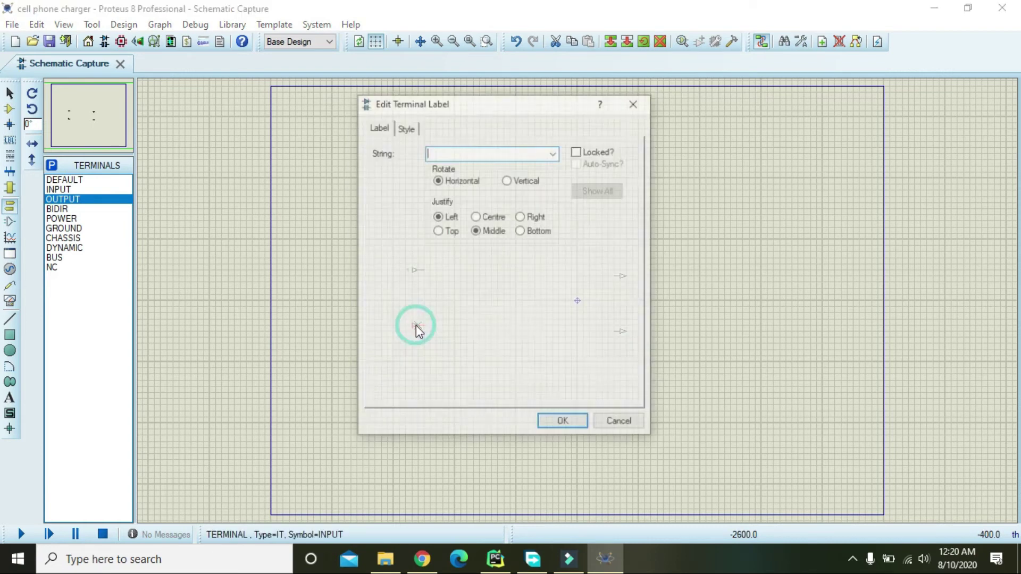
text(2)
click(563, 423)
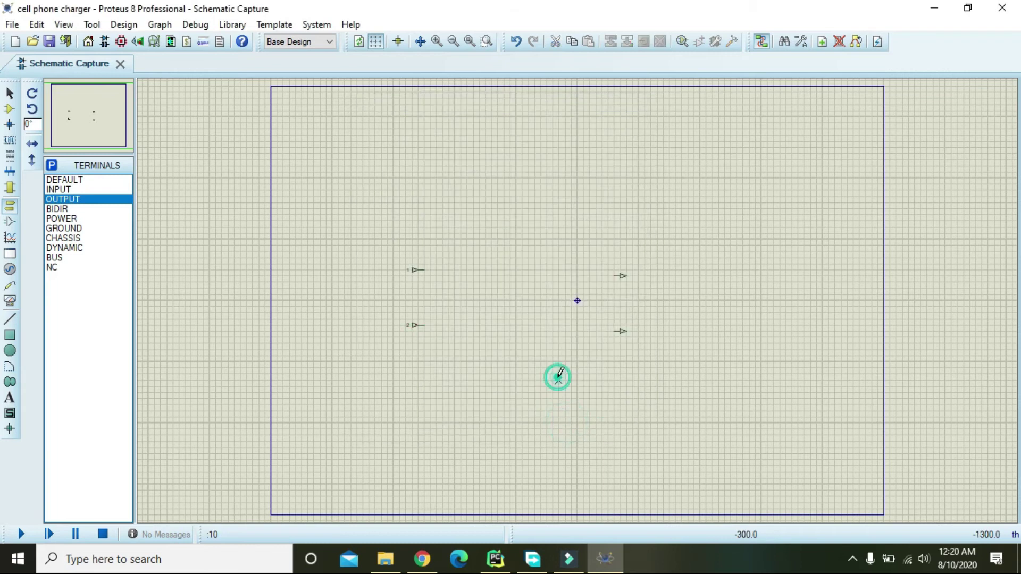
drag(416, 325, 419, 337)
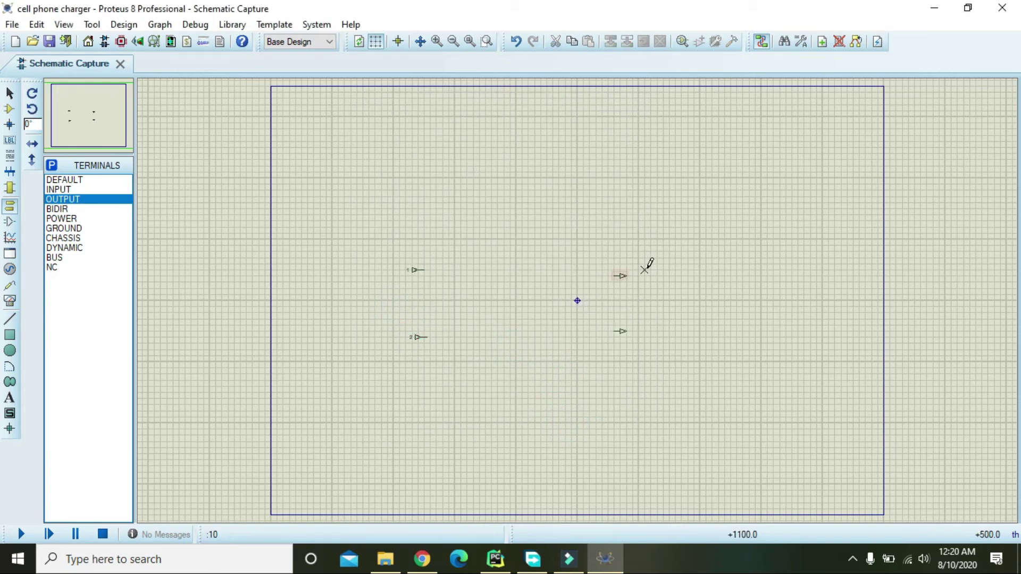
Label the upper output terminal 3 and the lower output terminal 4.
double_click(621, 277)
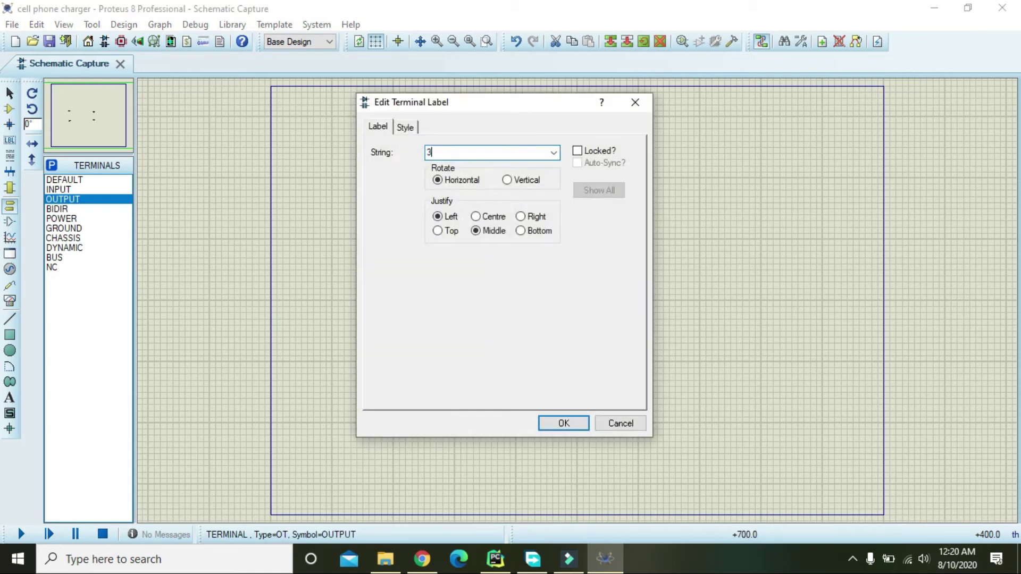
click(564, 423)
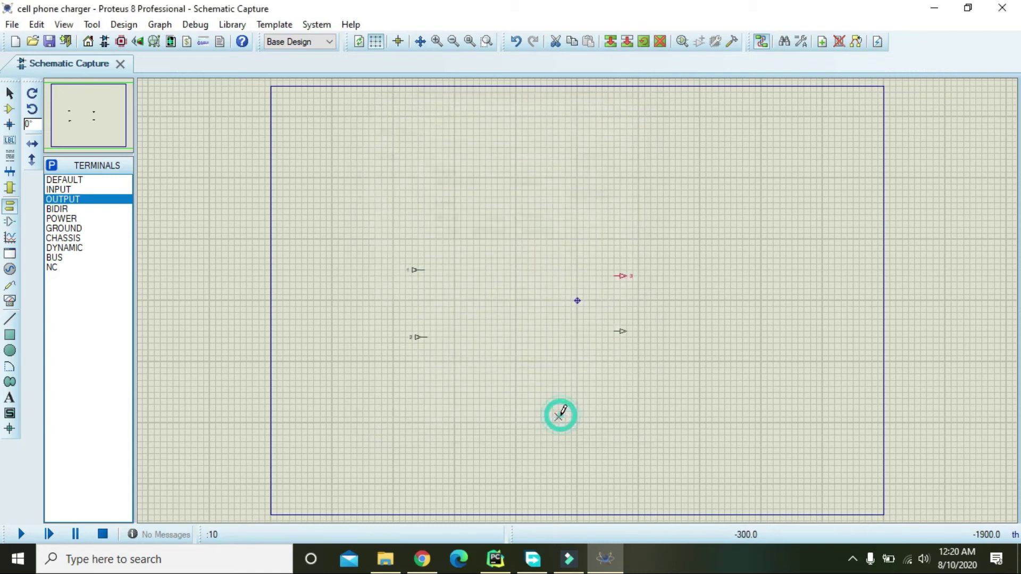
double_click(624, 331)
text(4)
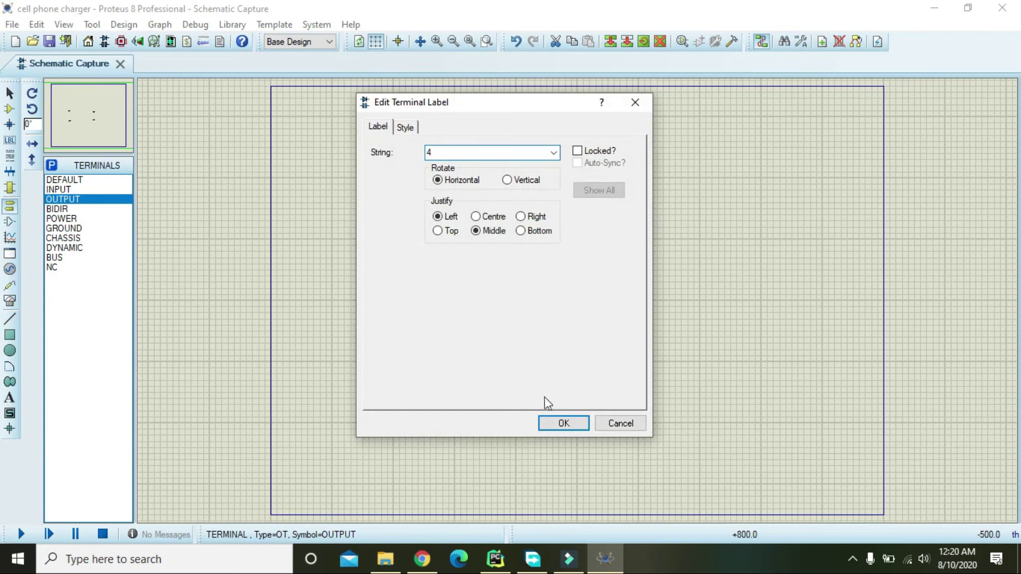
click(563, 423)
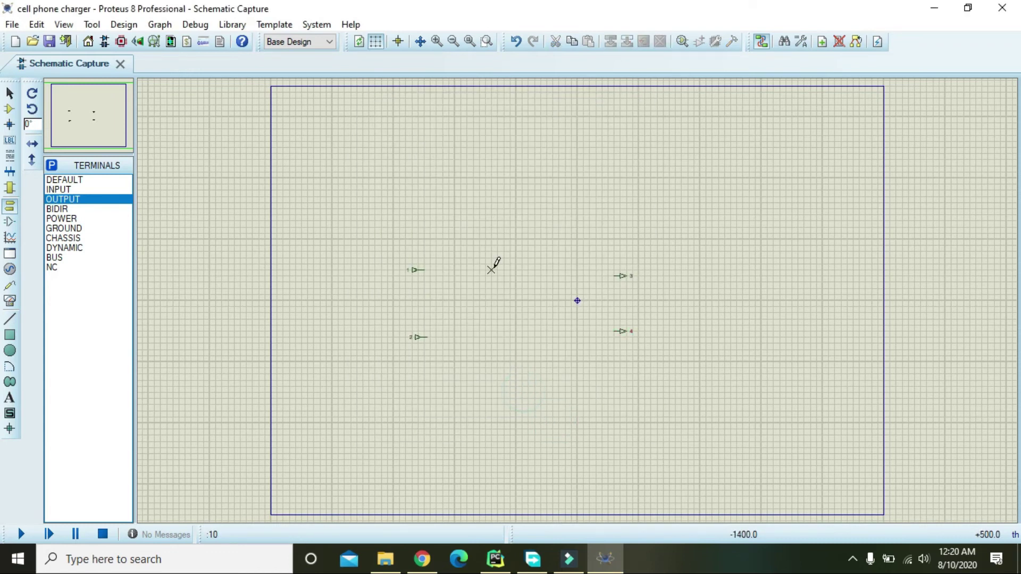
Spread the terminals apart: shift outputs 3 and 4 right and away from each other, and inputs 1 and 2 left.
drag(589, 218, 657, 370)
drag(622, 317, 661, 317)
click(716, 336)
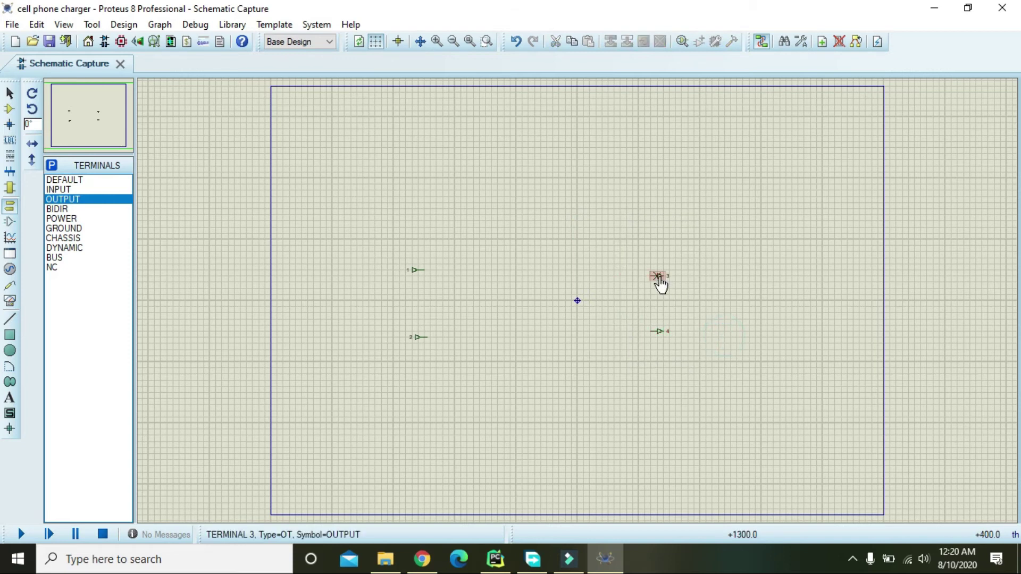
click(658, 274)
drag(658, 274, 658, 264)
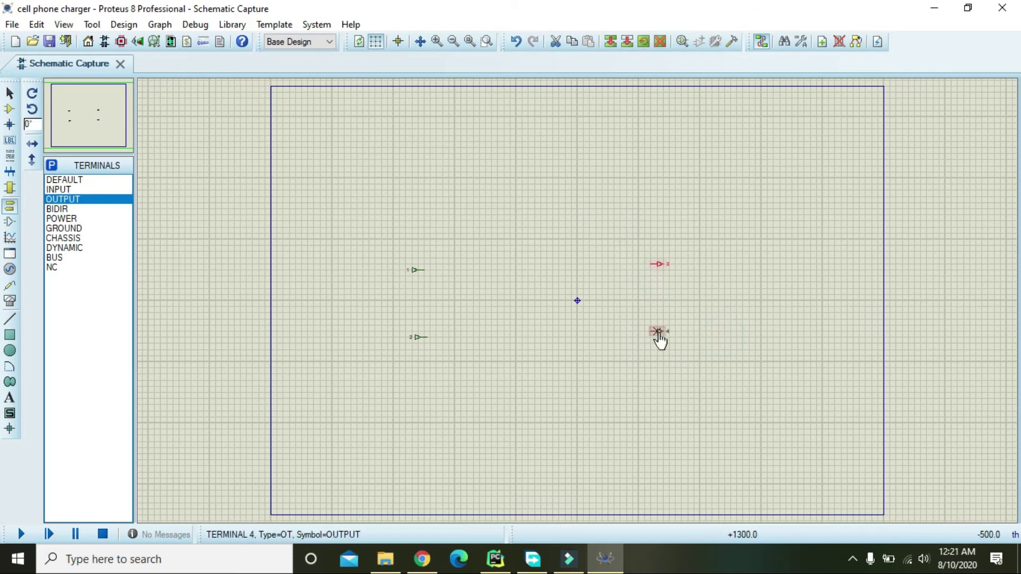
click(660, 331)
drag(659, 331, 658, 350)
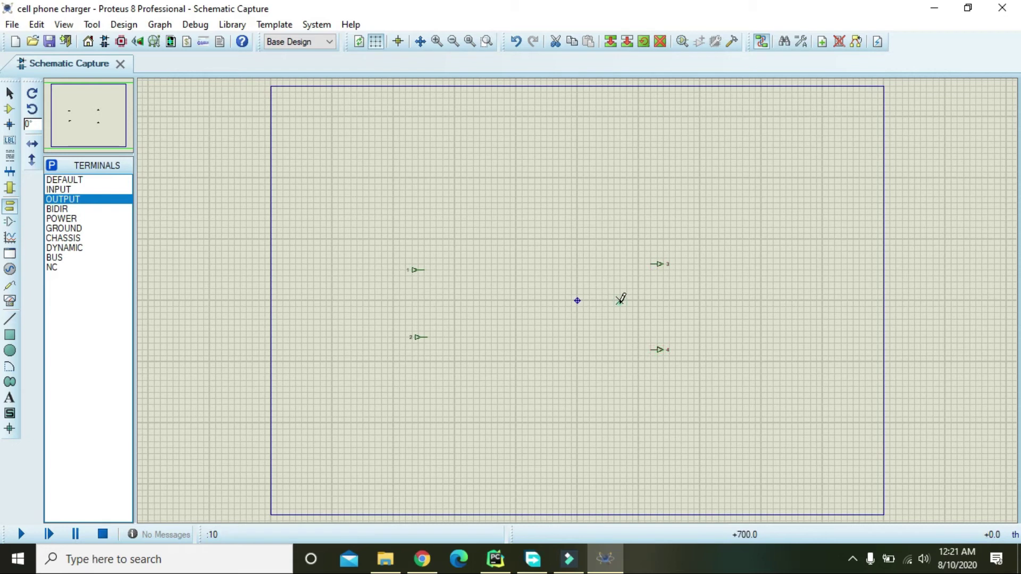
click(620, 297)
drag(357, 246, 454, 398)
drag(420, 340, 398, 341)
click(545, 347)
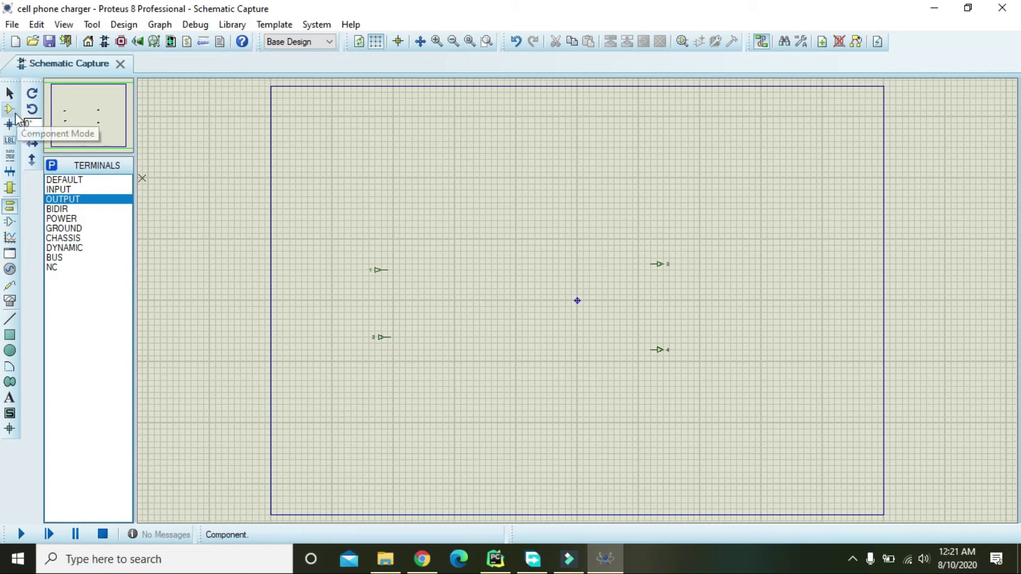
Find the simple transformer TRAN-2P2S with the keyword transformer and place it between the terminals, keeping its default properties.
click(9, 109)
click(52, 166)
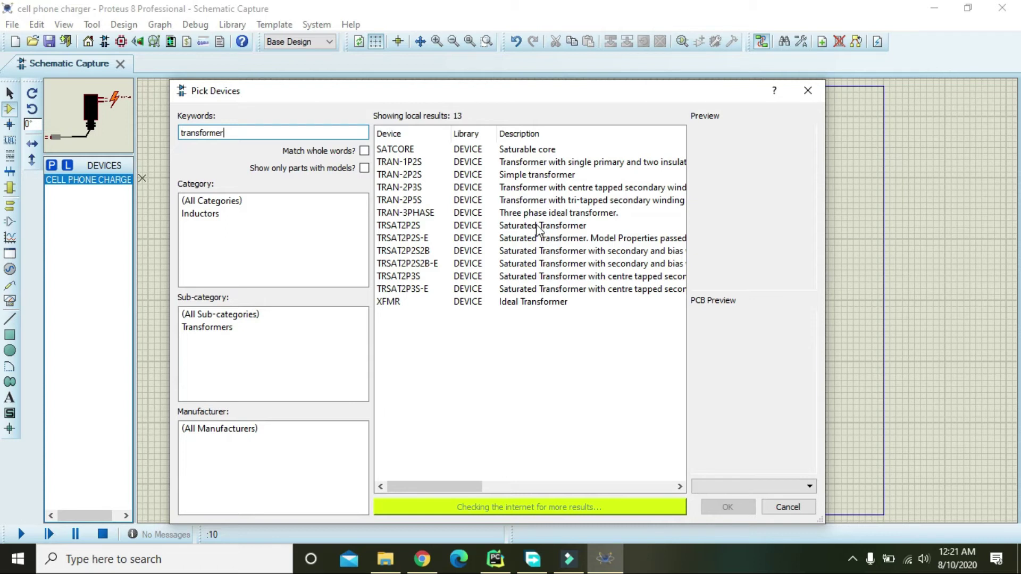
click(515, 180)
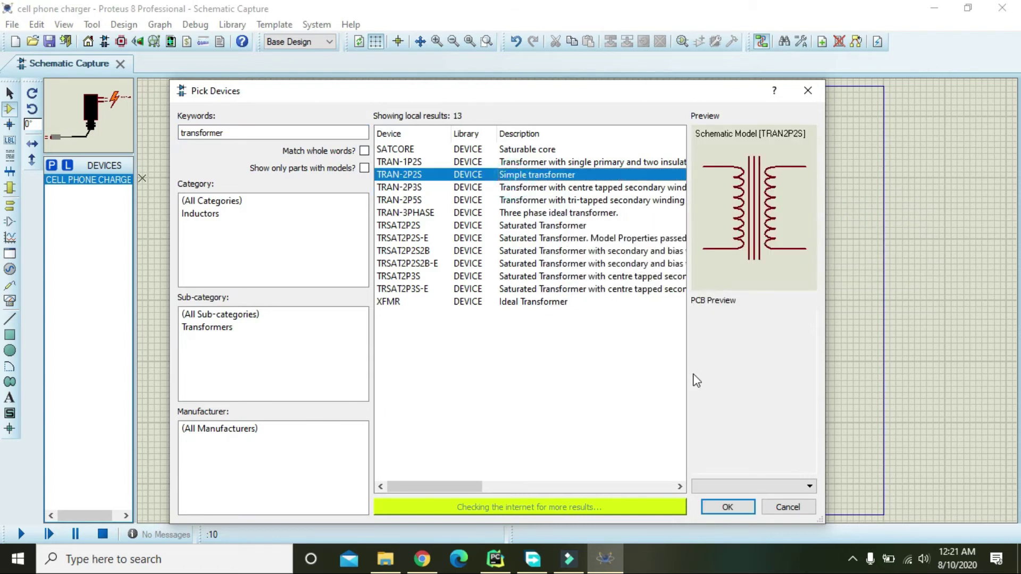
click(727, 506)
click(510, 274)
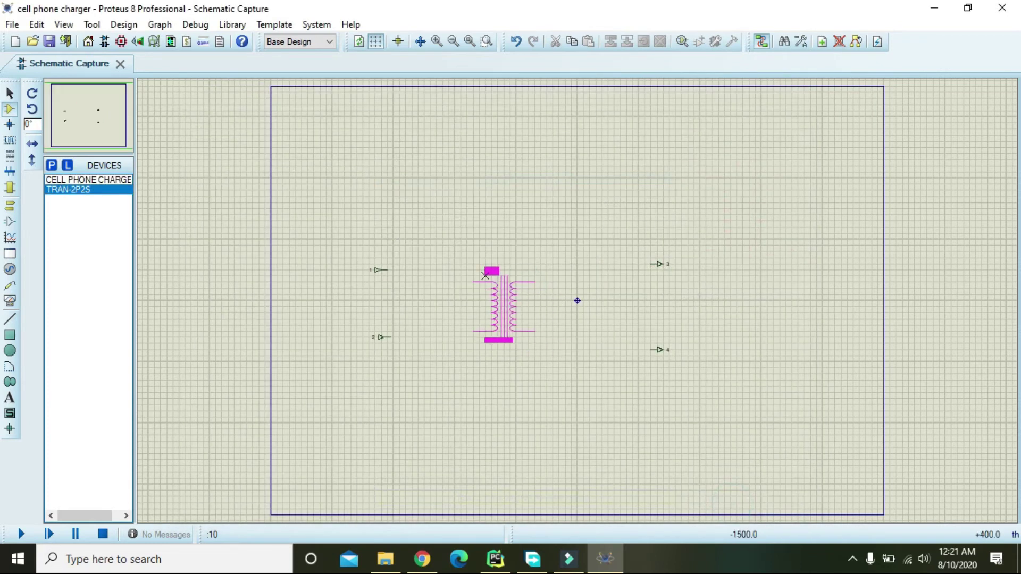
click(472, 265)
double_click(472, 264)
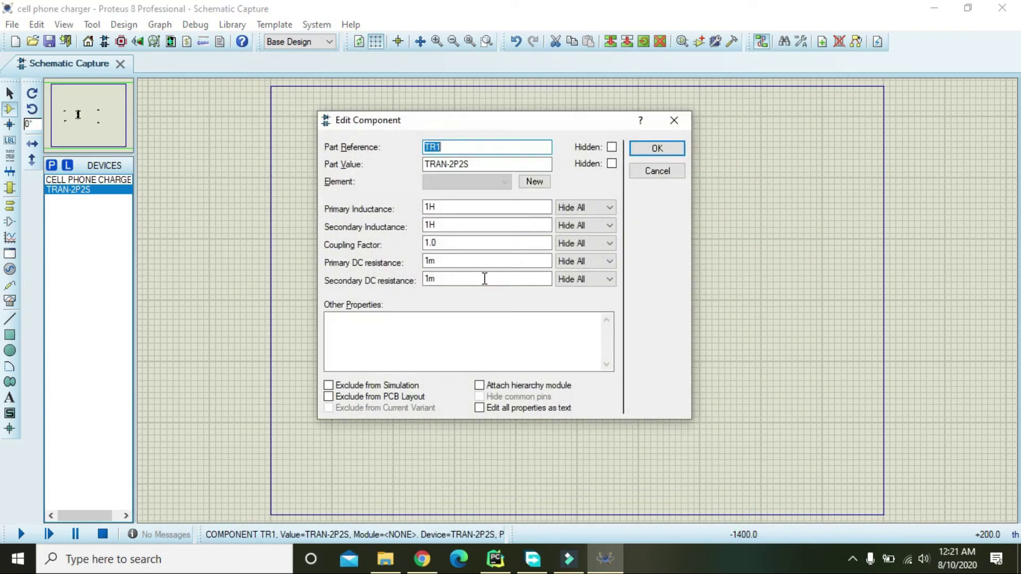
click(425, 207)
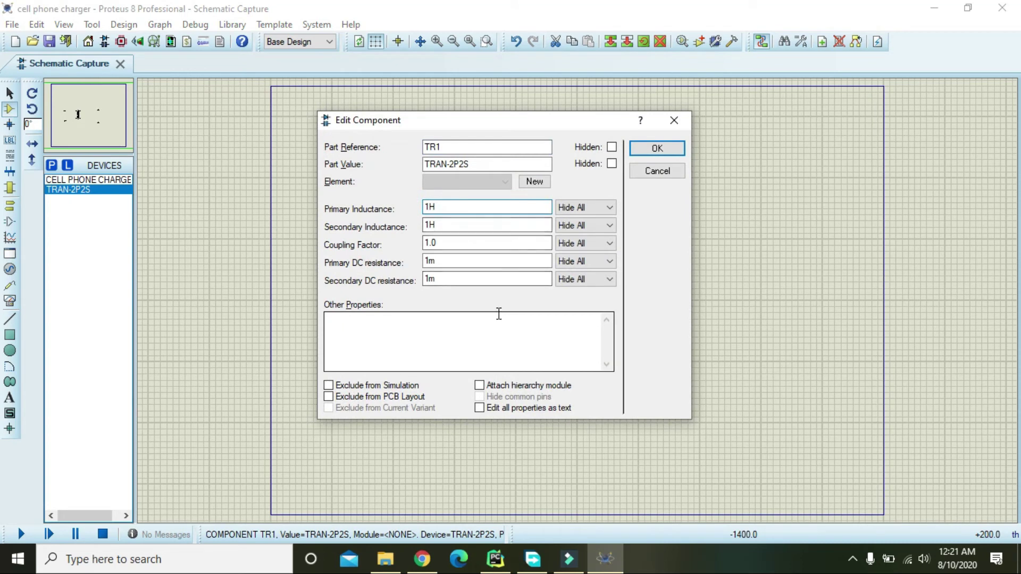
click(658, 148)
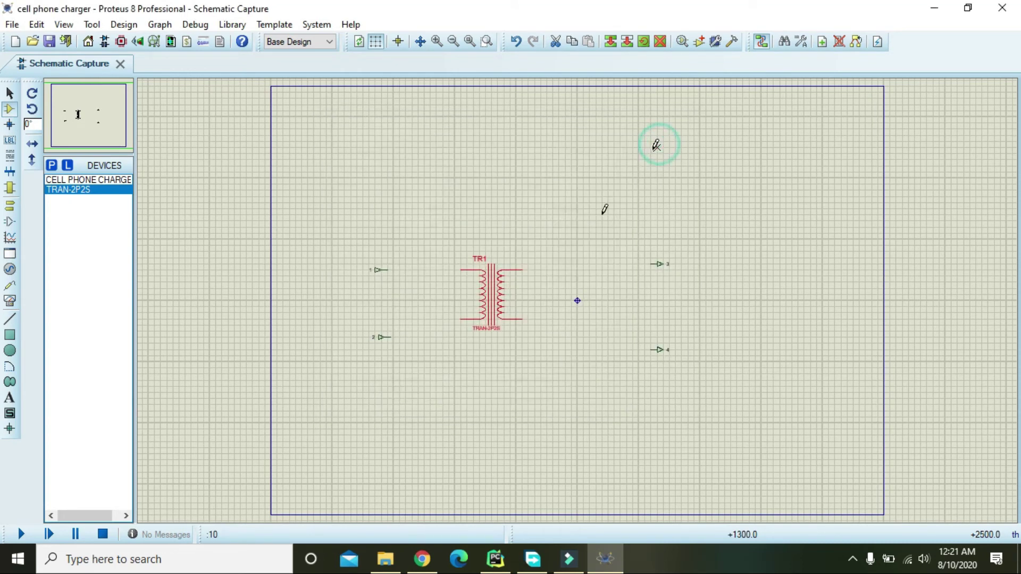
Wire the transformer's primary pins to input terminals 1 and 2, and move the transformer slightly left.
click(461, 269)
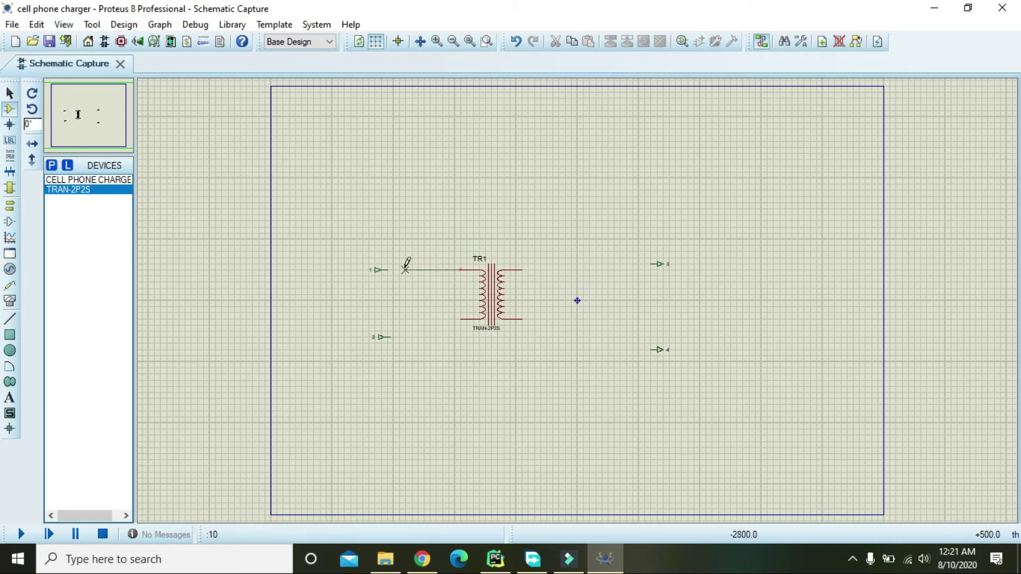
click(387, 270)
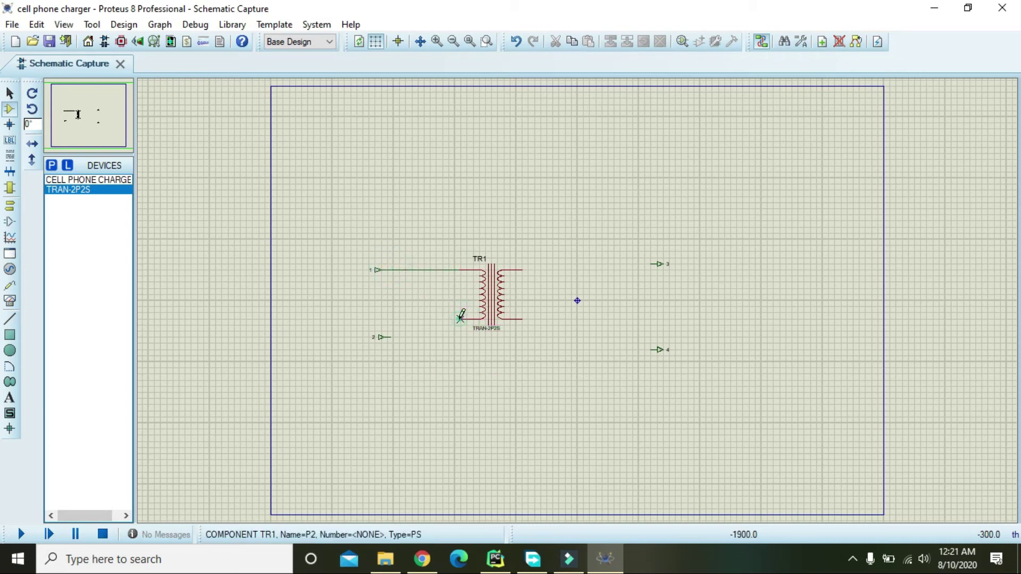
click(391, 337)
drag(502, 297, 486, 299)
click(508, 207)
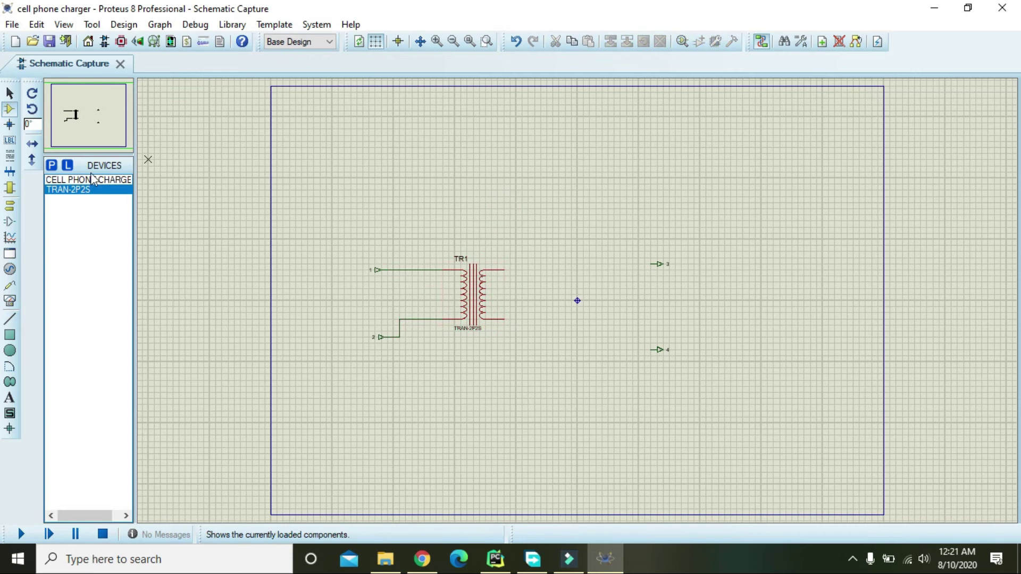
Find a generic BRIDGE rectifier with the keyword bridge and place it just right of the transformer's secondary.
click(51, 166)
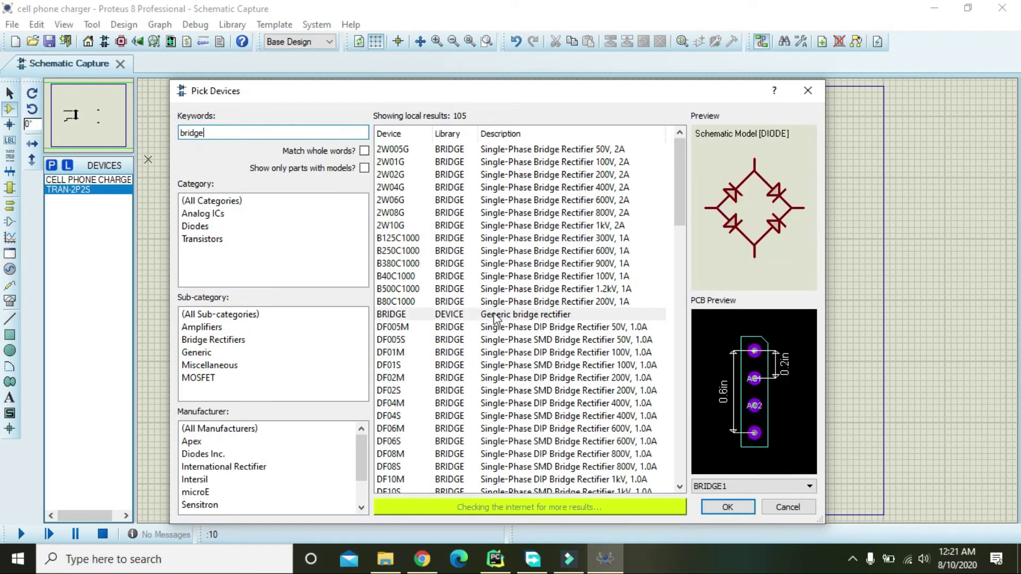
click(737, 507)
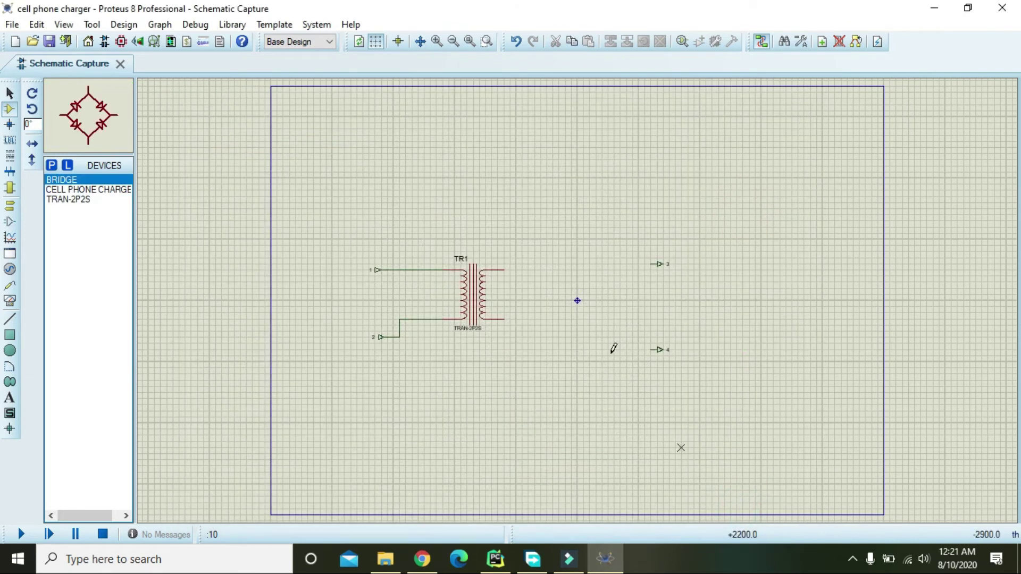
click(613, 348)
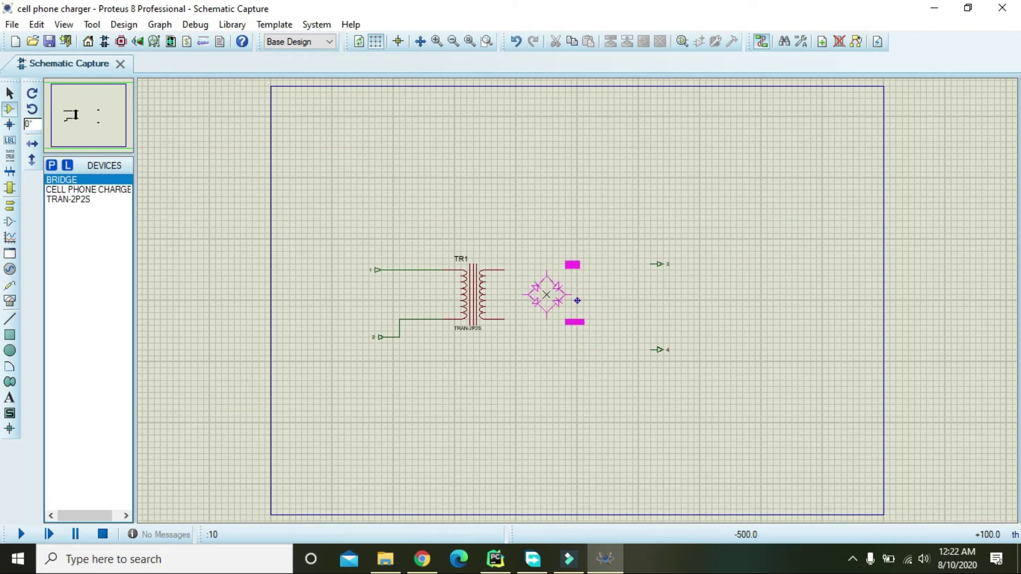
click(540, 295)
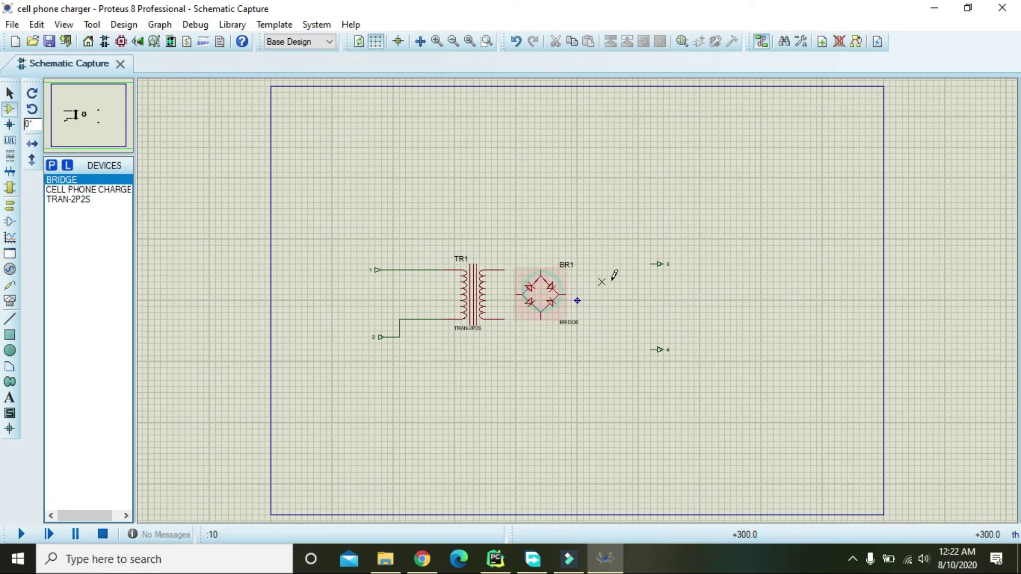
Wire the transformer's two secondary pins to the bridge rectifier's top and bottom pins.
click(540, 268)
click(504, 270)
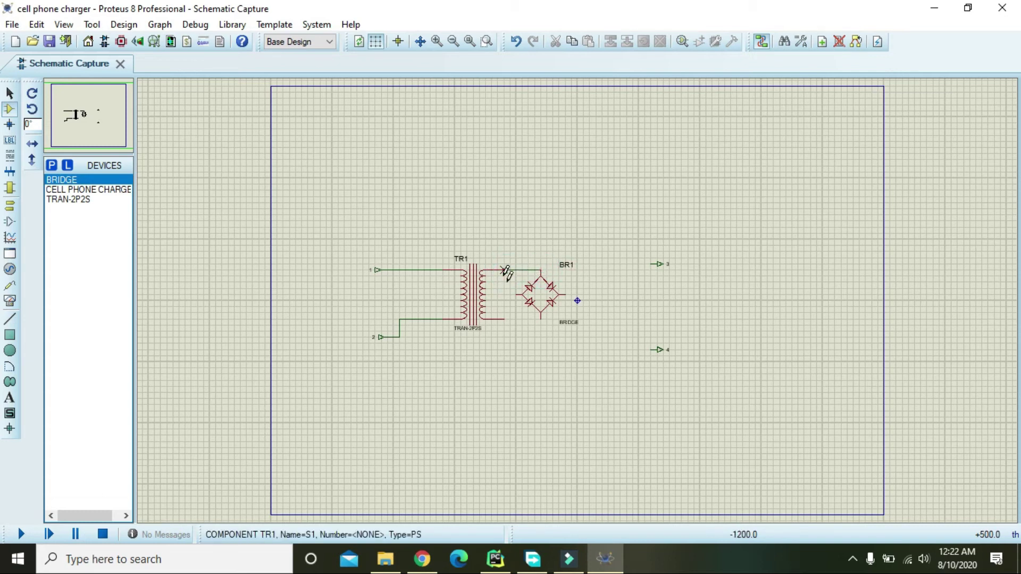
click(543, 319)
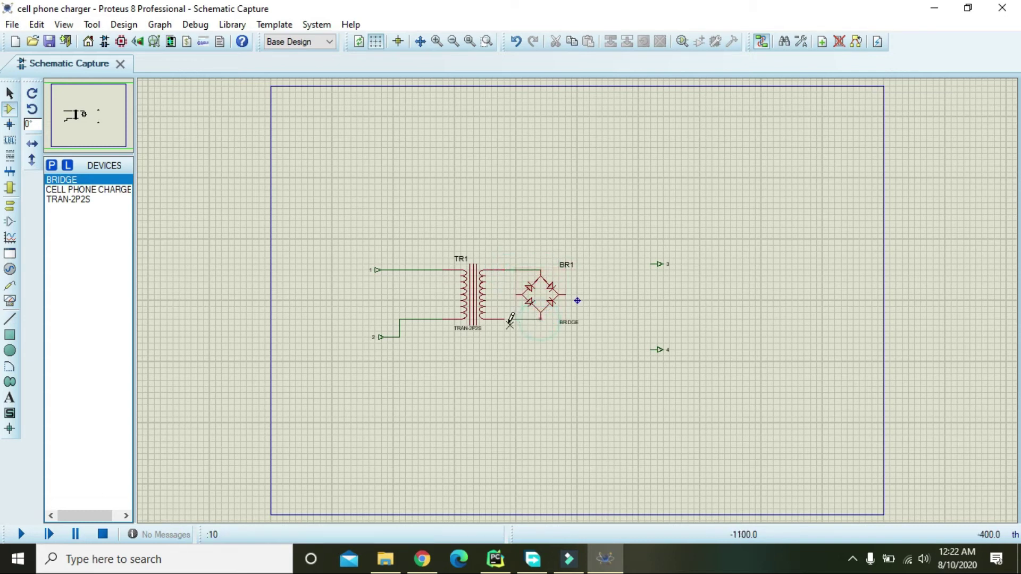
Wire the bridge rectifier's right pin to output terminal 3 and its left pin to output terminal 4.
click(567, 294)
click(650, 264)
click(650, 350)
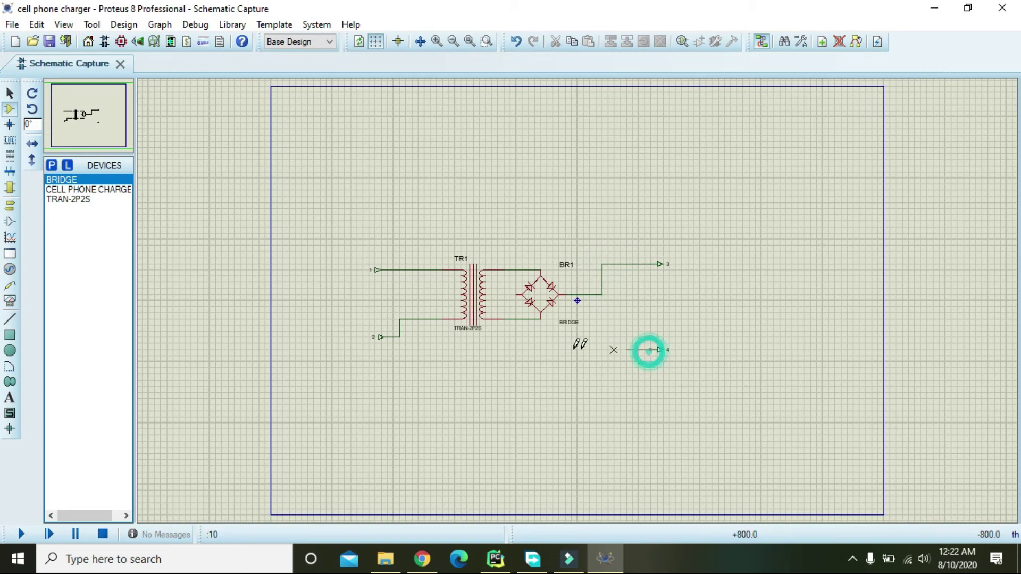
click(517, 293)
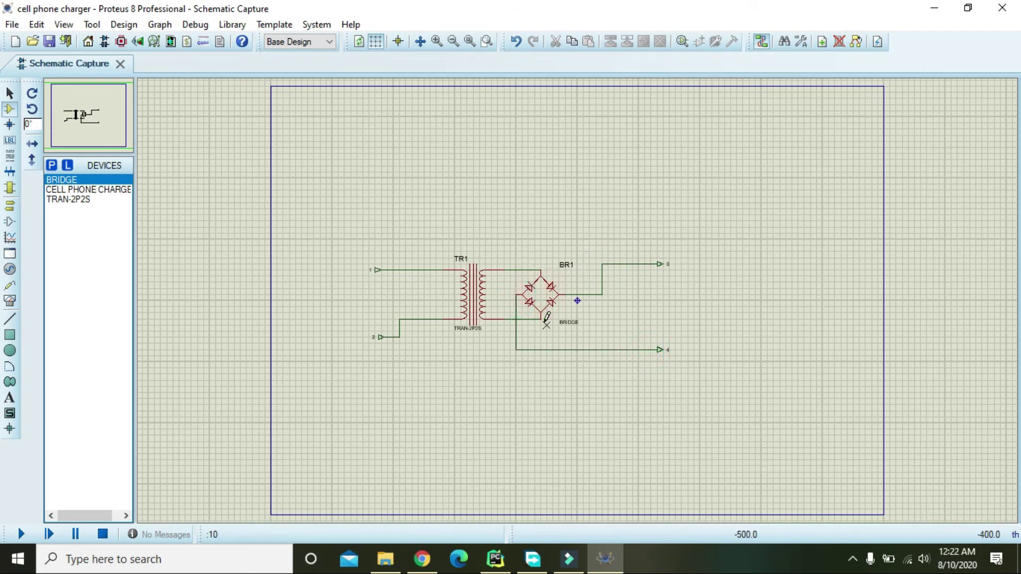
Exit the child sheet and return to the parent sheet with the charger device.
right_click(418, 236)
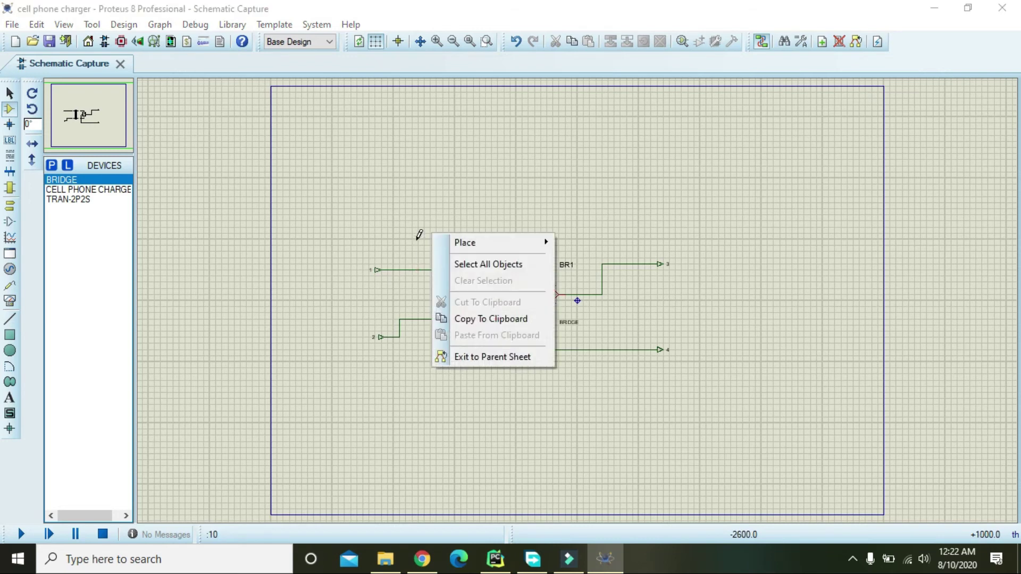
click(492, 357)
key(Escape)
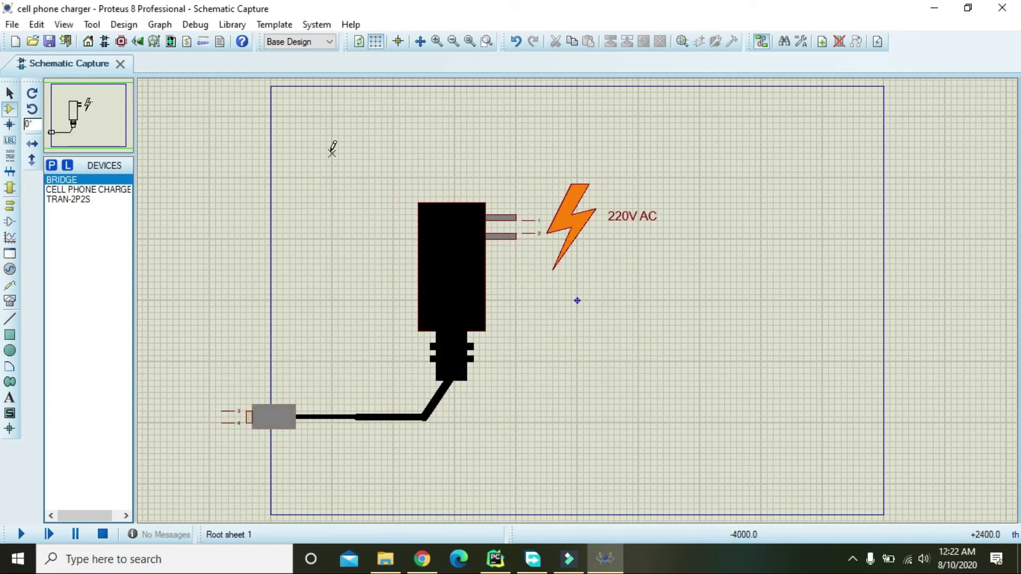
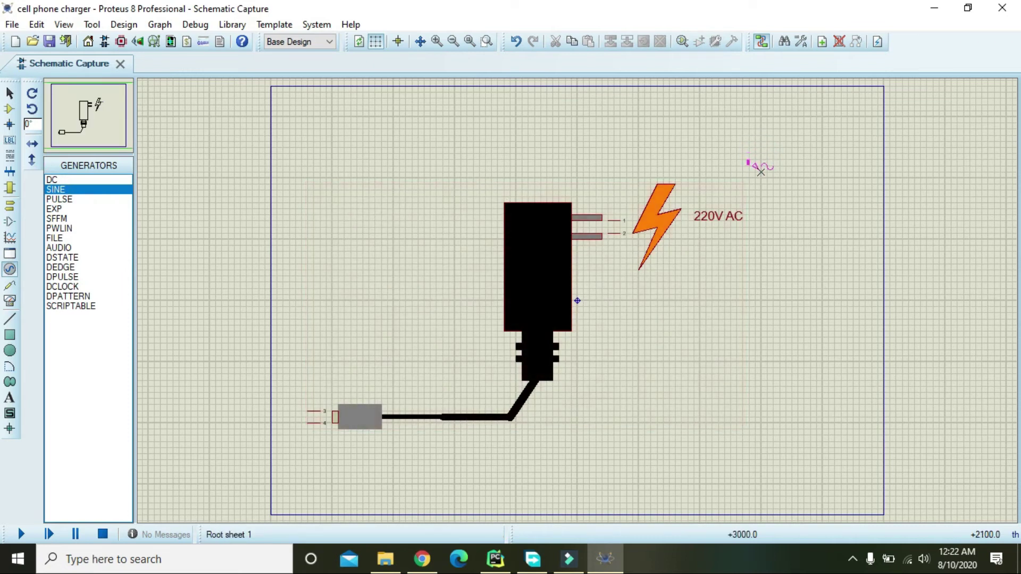
Place a sine generator above the 220V AC label and wire it to the charger's pin 1.
click(762, 170)
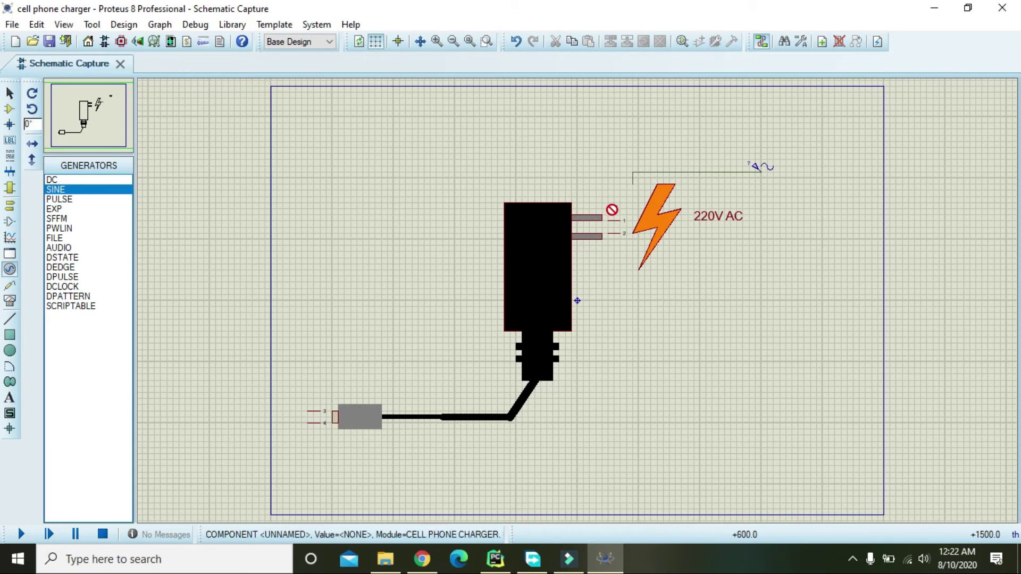
click(620, 220)
click(609, 218)
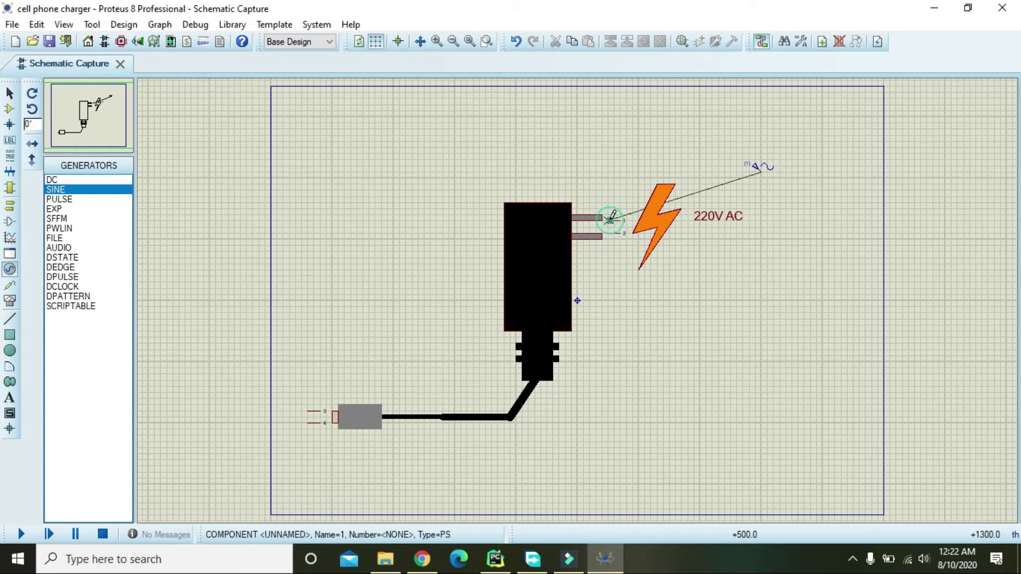
Reroute the generator wire at right angles so it runs above the lightning bolt and down to pin 1.
click(10, 93)
drag(687, 195, 608, 179)
click(781, 266)
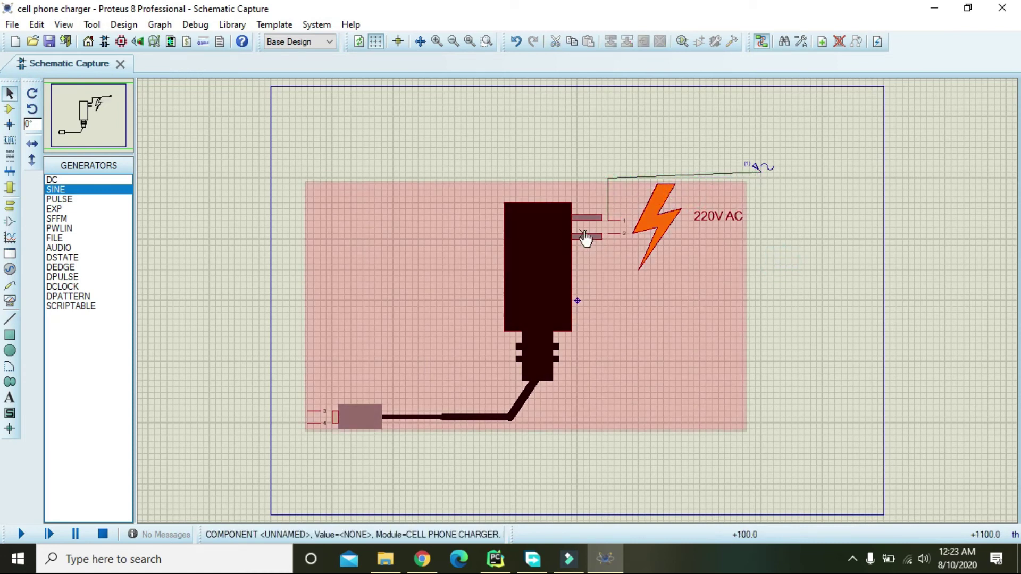
click(608, 173)
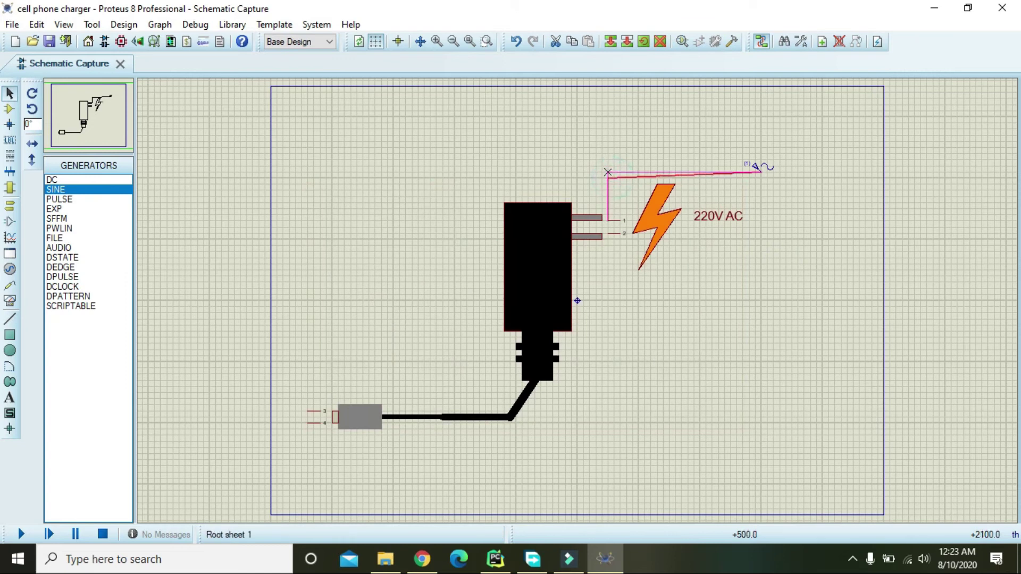
click(667, 142)
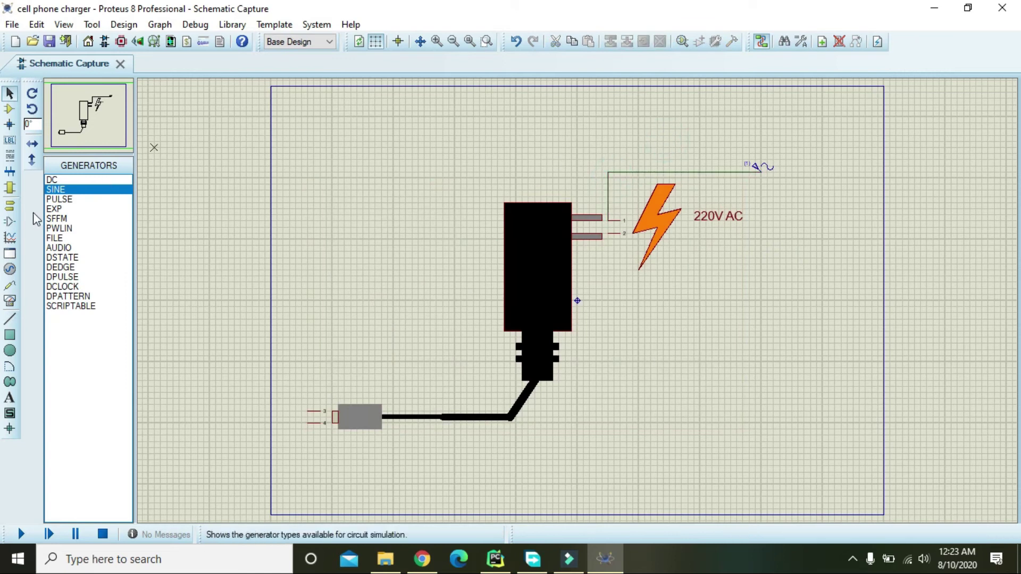
Place a ground terminal to the lower right of the lightning bolt, below the 220V AC label.
click(9, 205)
click(73, 229)
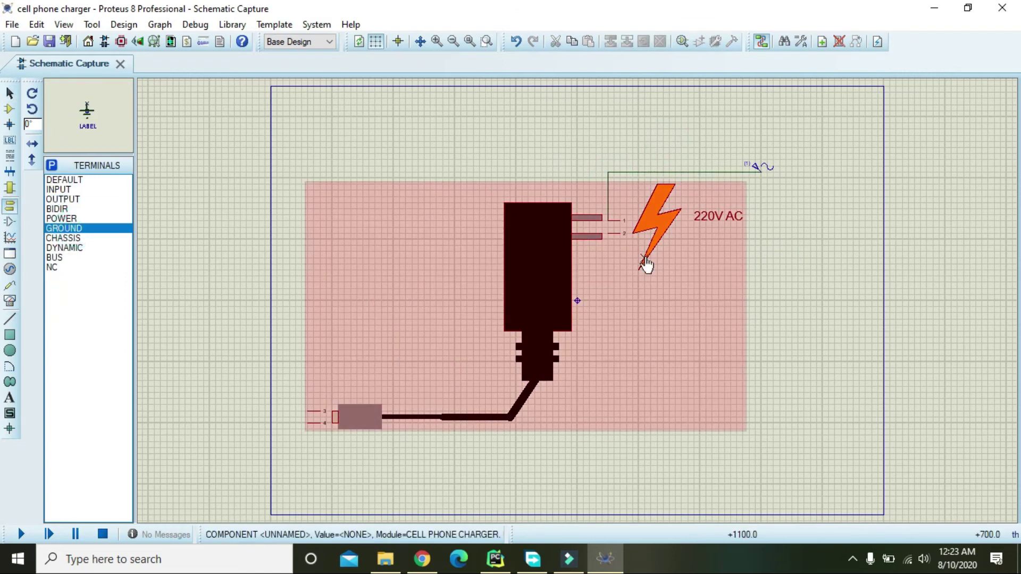
click(749, 318)
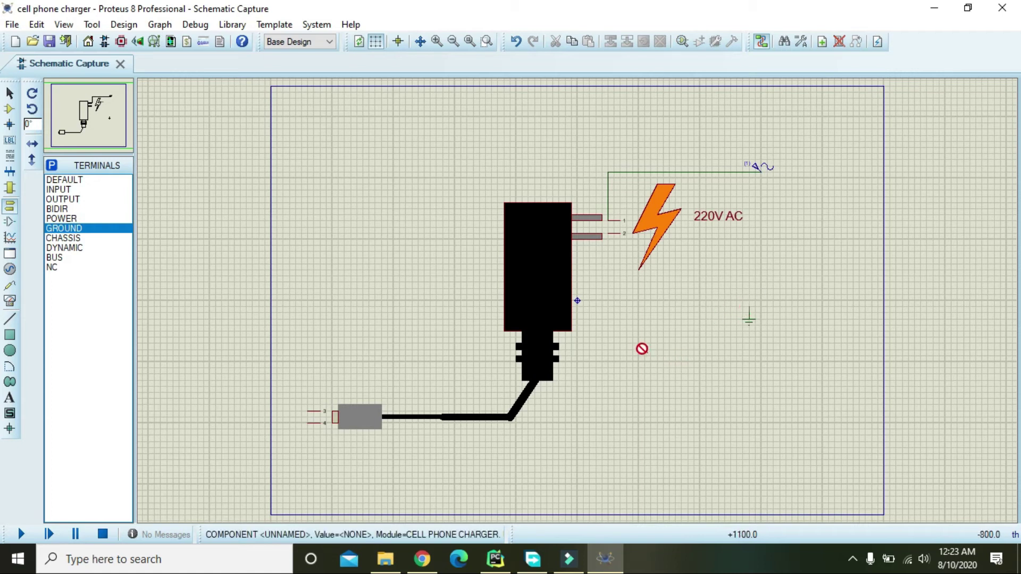
click(609, 231)
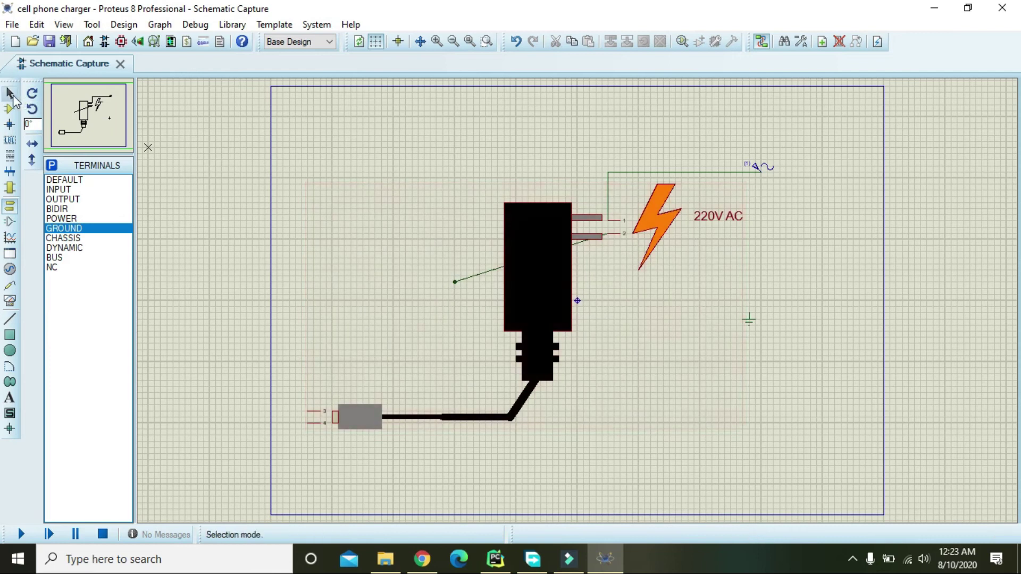
click(9, 94)
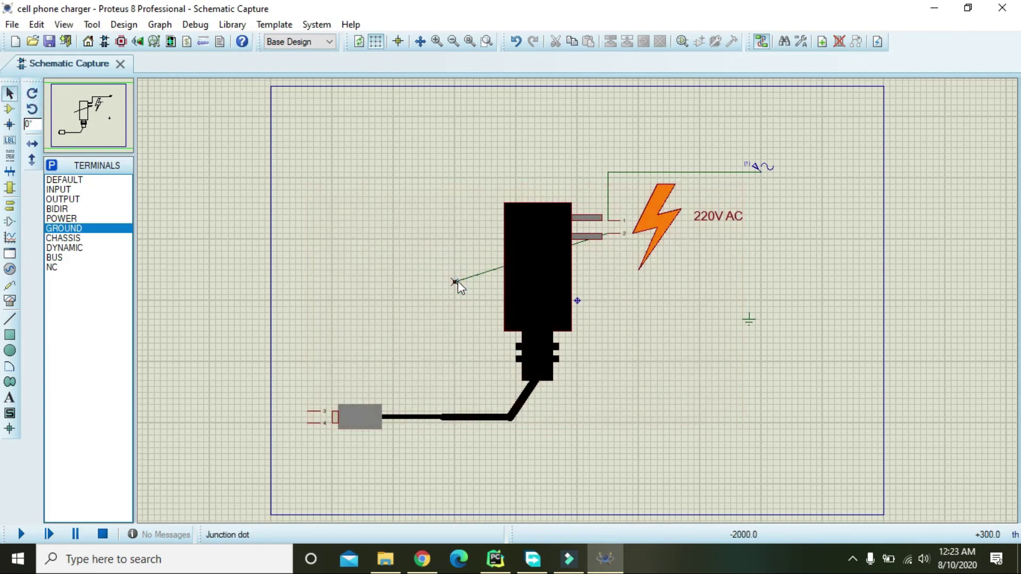
double_click(301, 331)
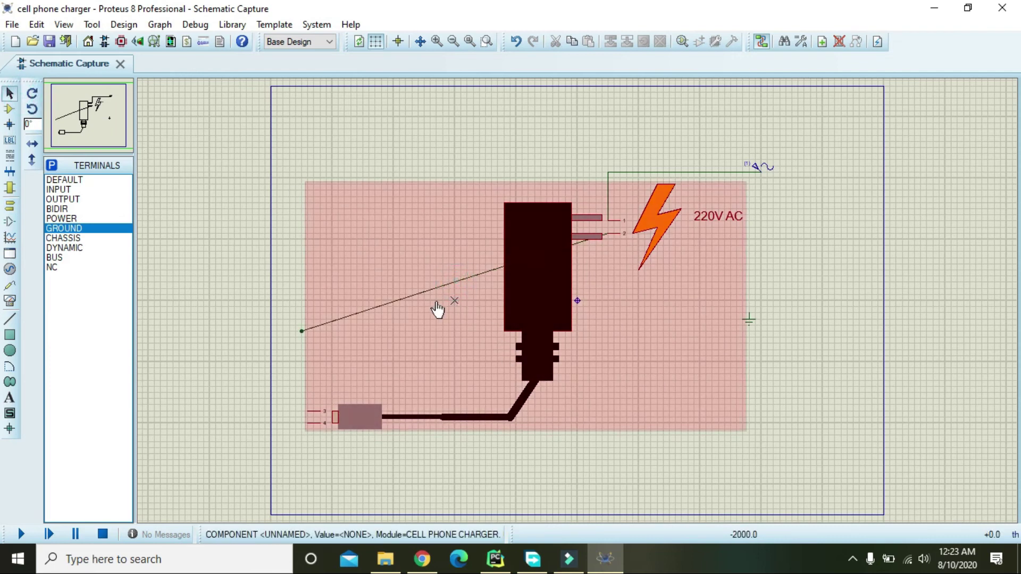
right_click(420, 297)
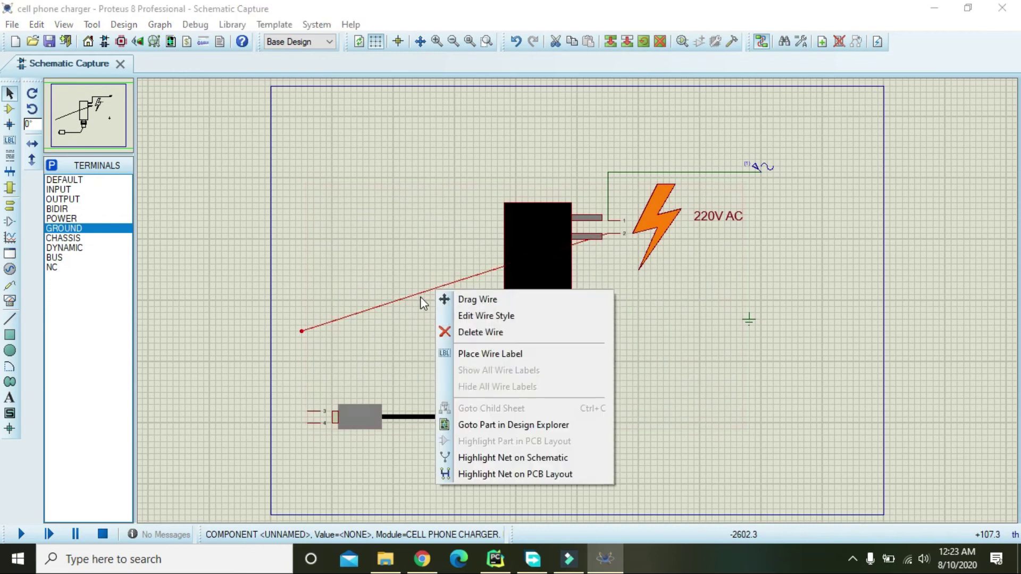
click(481, 337)
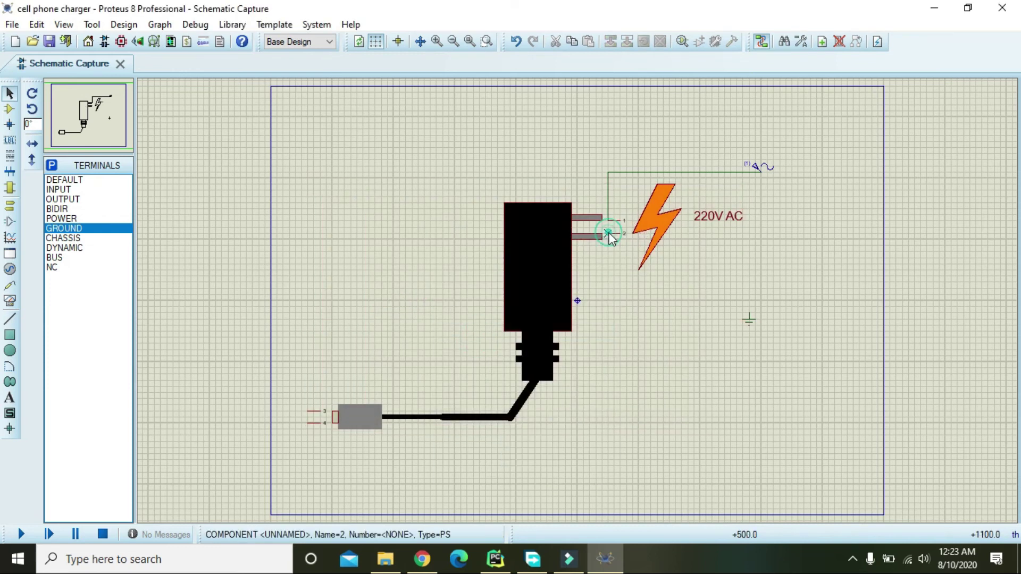
Wire the charger's pin 2 to the ground terminal and reroute the wire down around the lightning bolt.
click(609, 234)
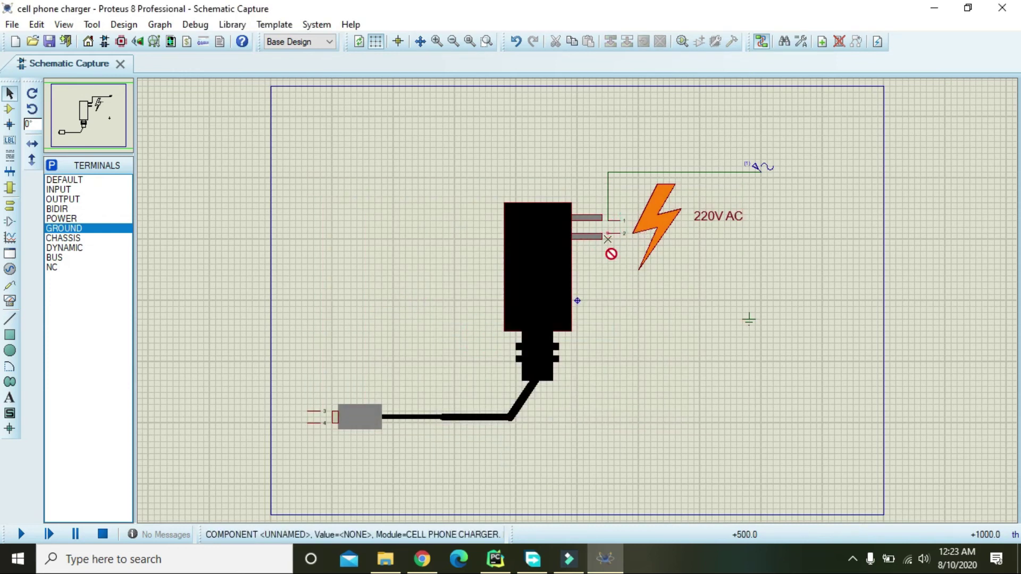
click(750, 313)
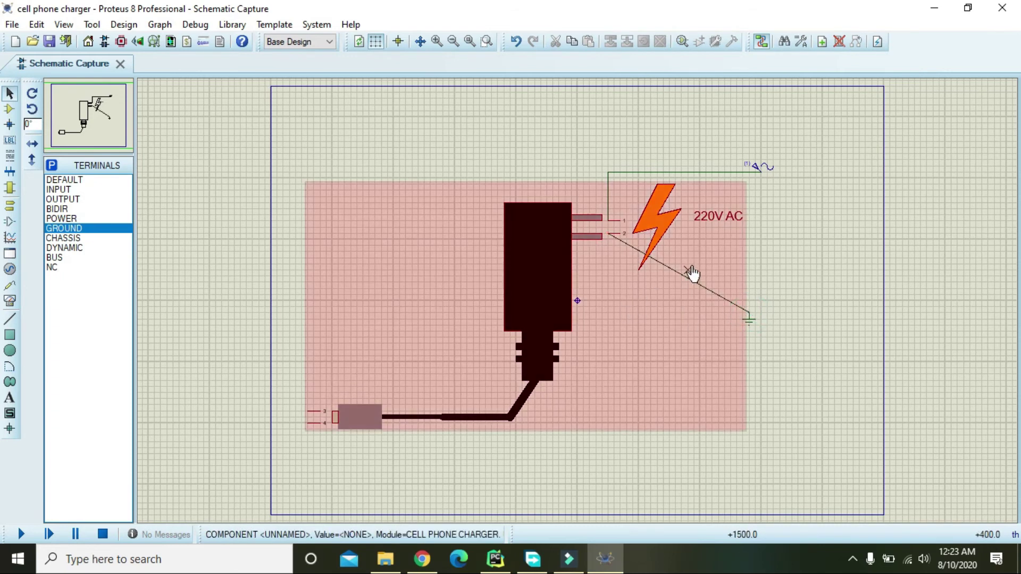
drag(683, 276, 608, 307)
click(683, 355)
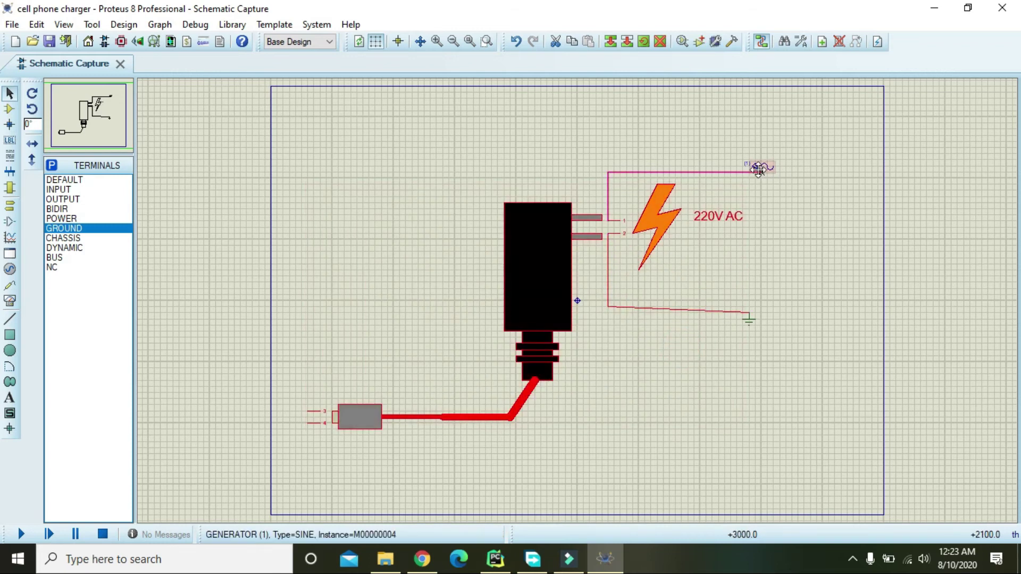
Set the sine generator's amplitude to 220 V and its frequency to 50 Hz.
double_click(759, 169)
click(626, 194)
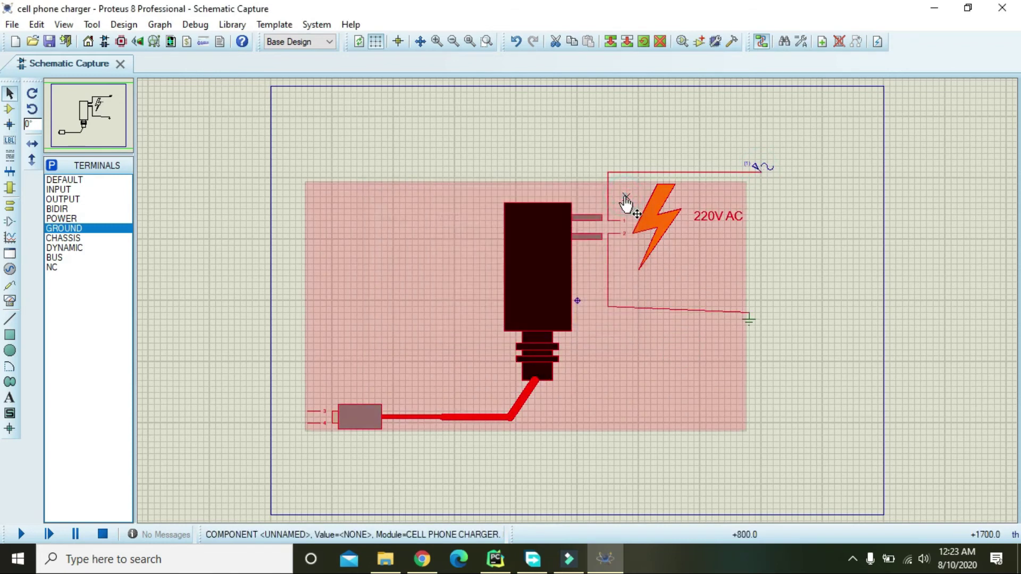
click(735, 107)
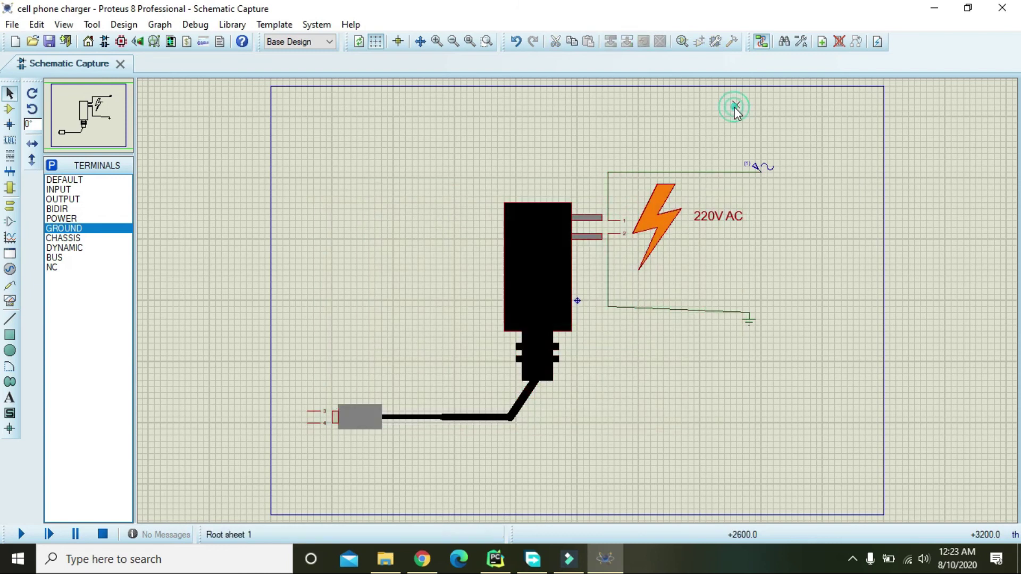
double_click(759, 169)
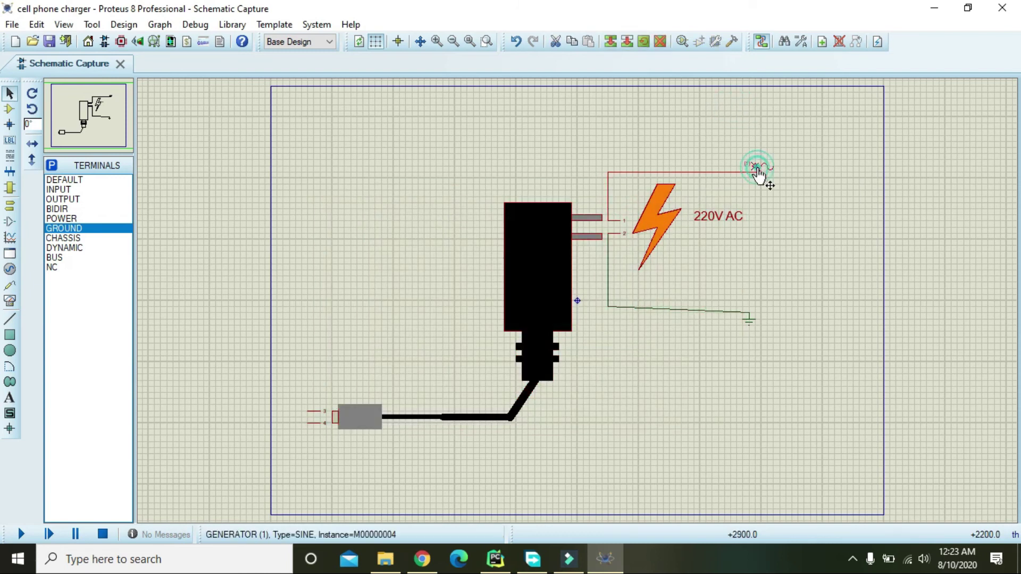
double_click(612, 150)
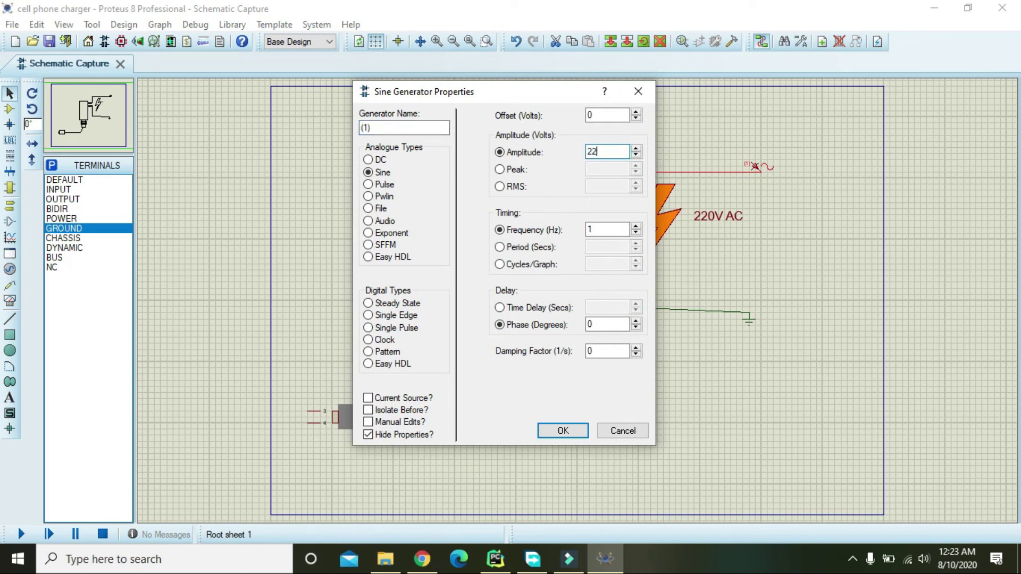
double_click(617, 224)
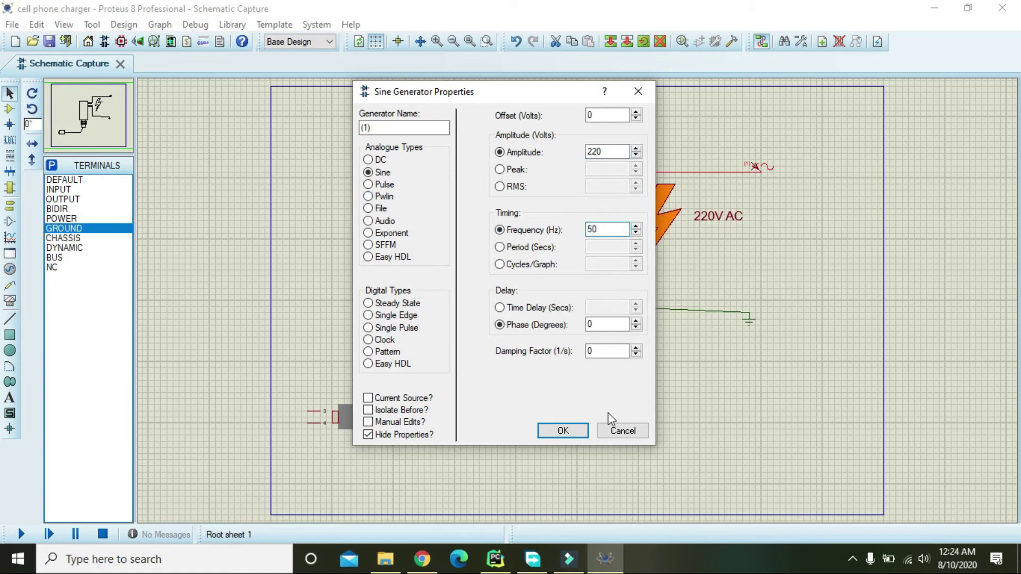
click(566, 437)
click(566, 437)
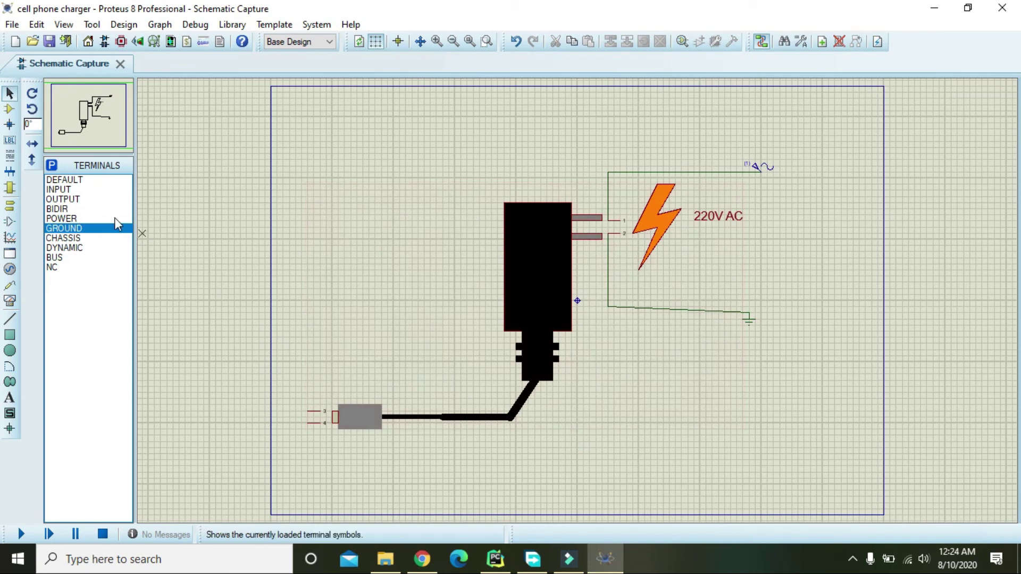
Place a DC voltmeter to the upper left of the charger's cable connector.
click(18, 304)
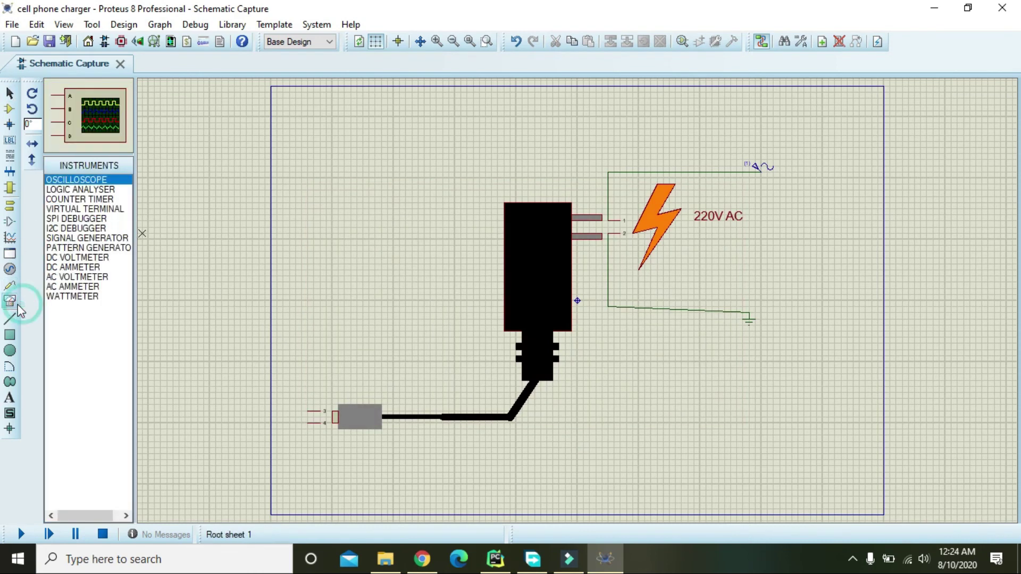
click(80, 267)
click(79, 258)
click(245, 353)
Wire the voltmeter's positive pin to charger pin 3 and its negative pin to charger pin 4.
click(245, 339)
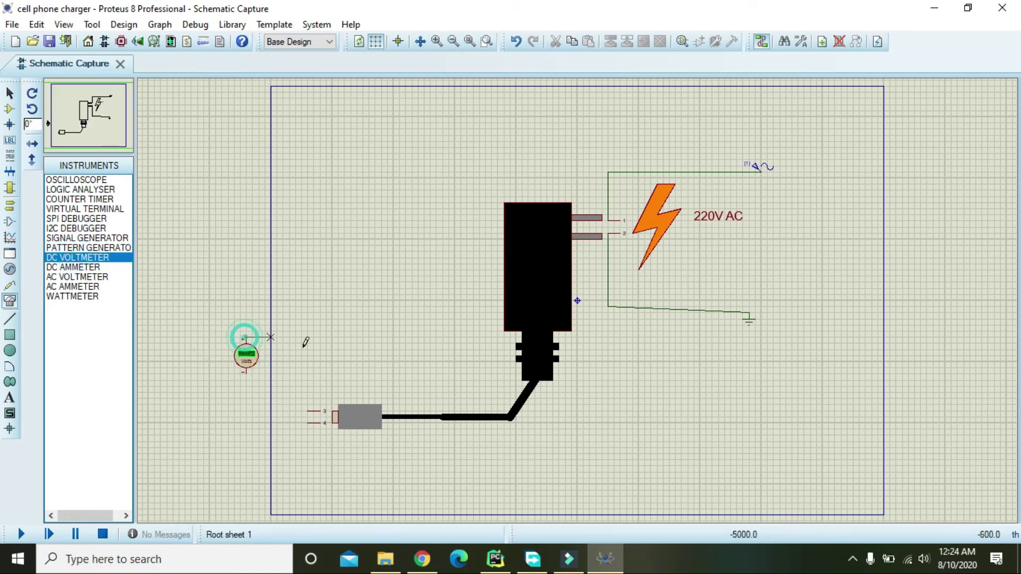
click(310, 411)
click(308, 423)
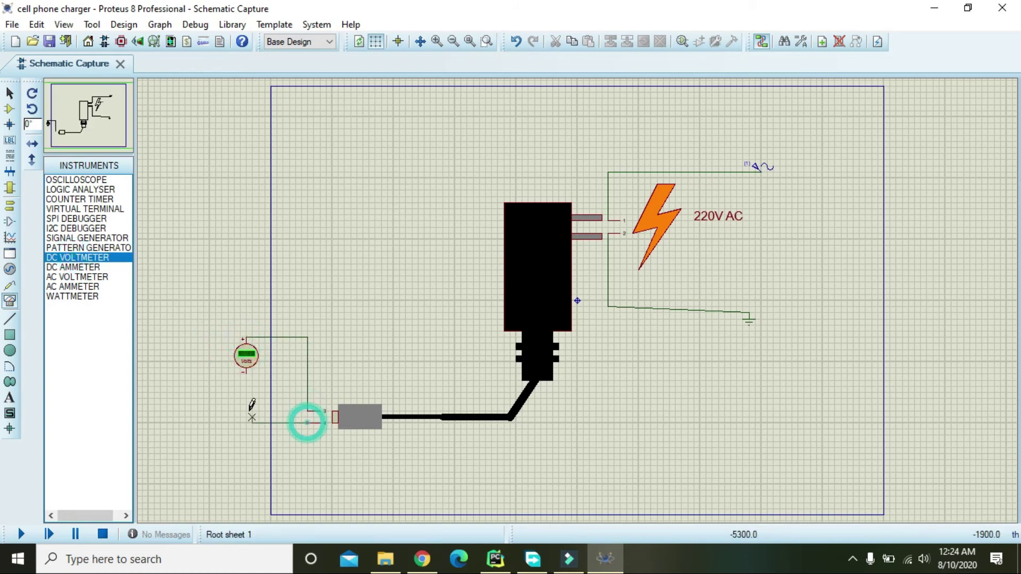
click(246, 372)
Run the simulation and close the simulation log prompt without viewing the log.
click(22, 535)
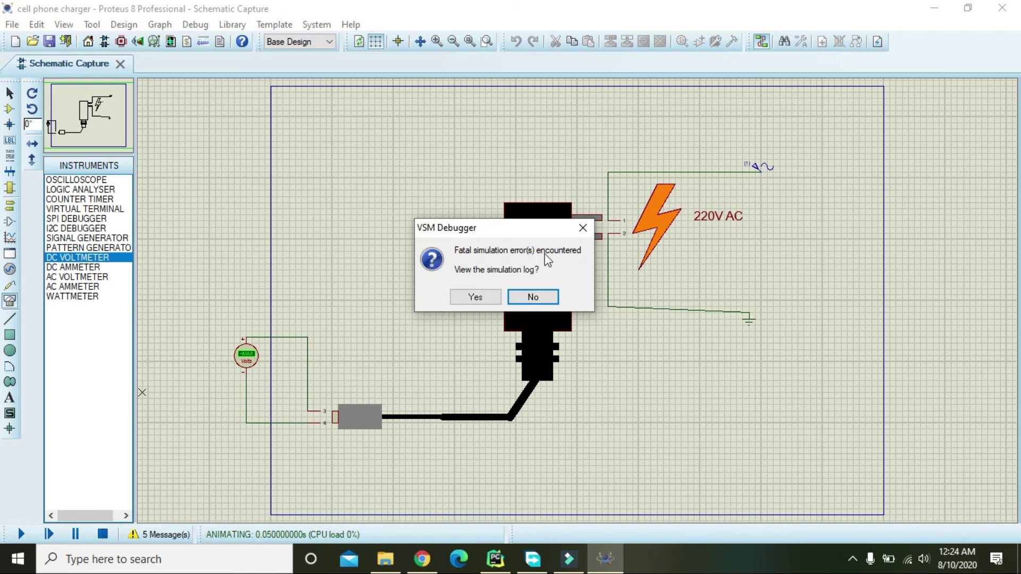
click(583, 227)
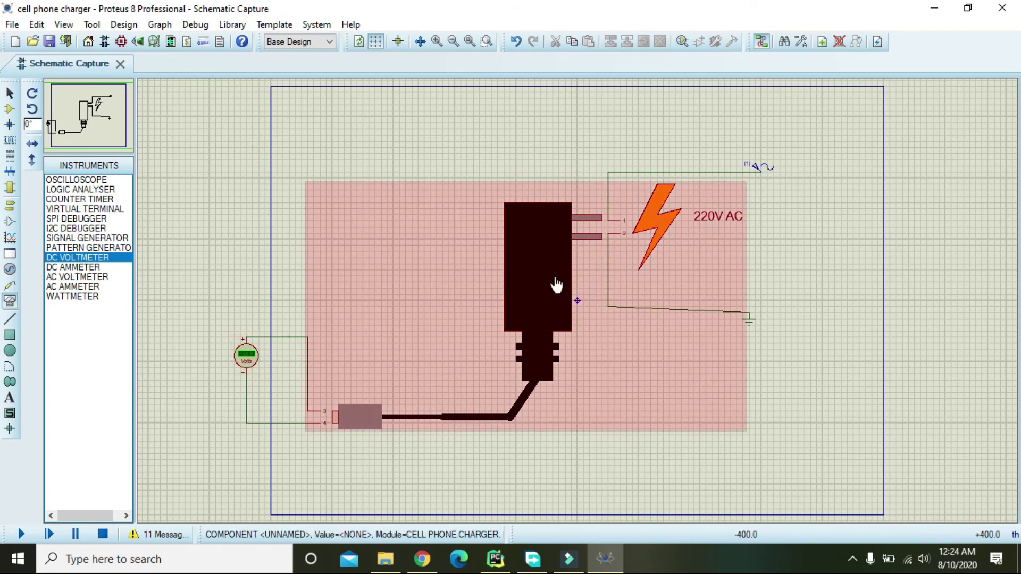
Review the properties of the cell phone charger component on the main sheet and close them without edits.
right_click(562, 286)
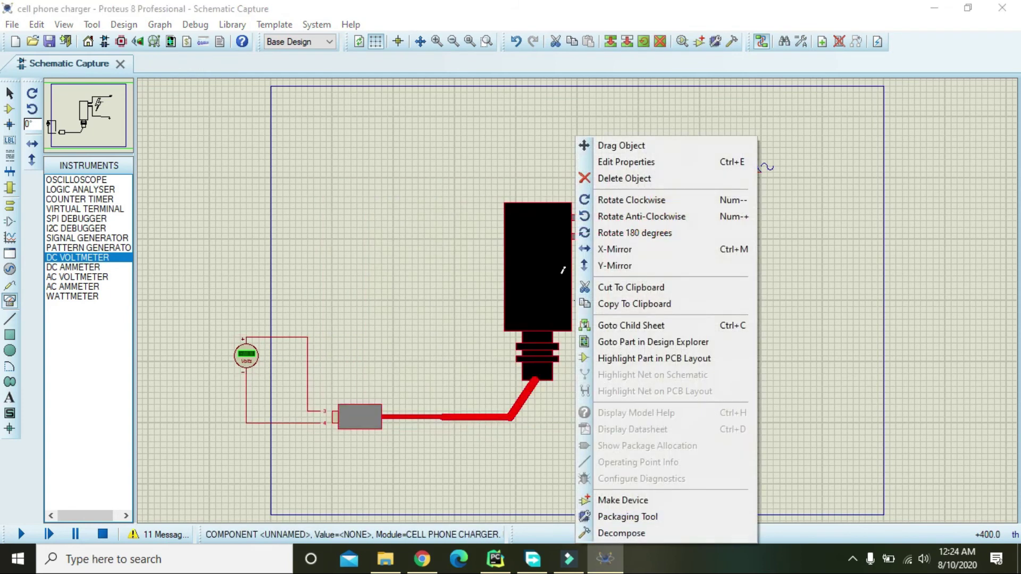
click(630, 166)
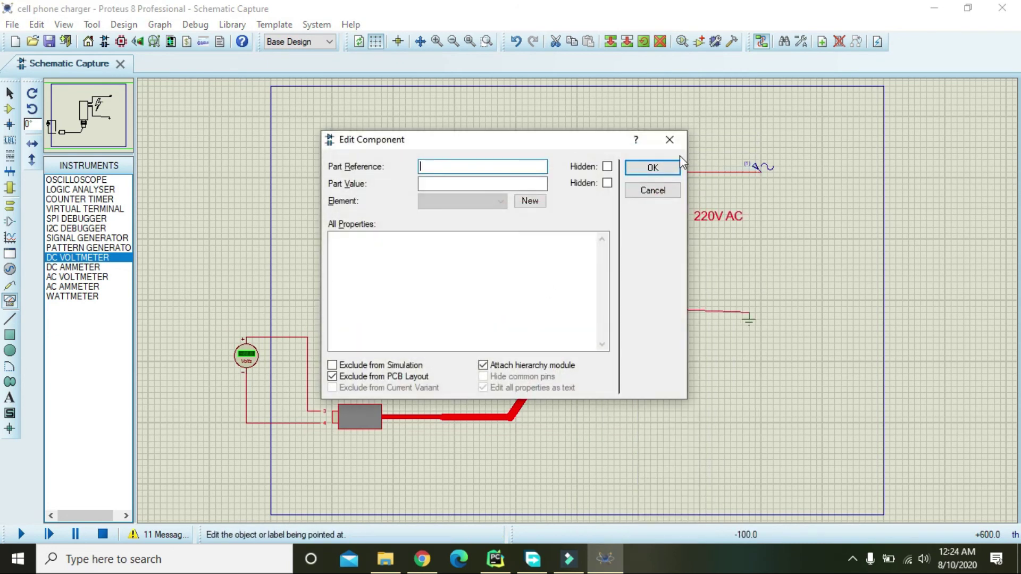
click(659, 165)
click(646, 145)
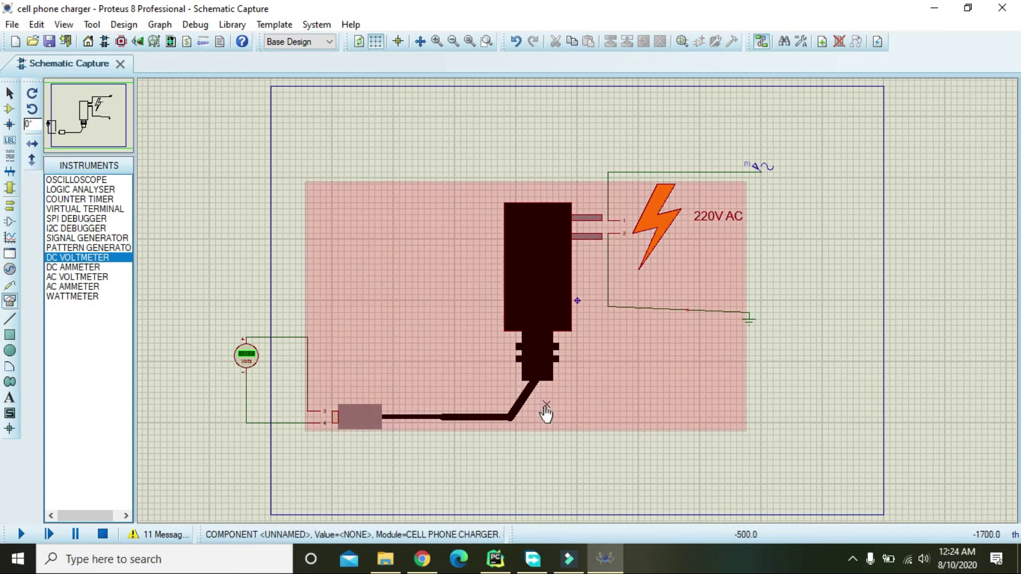
click(139, 492)
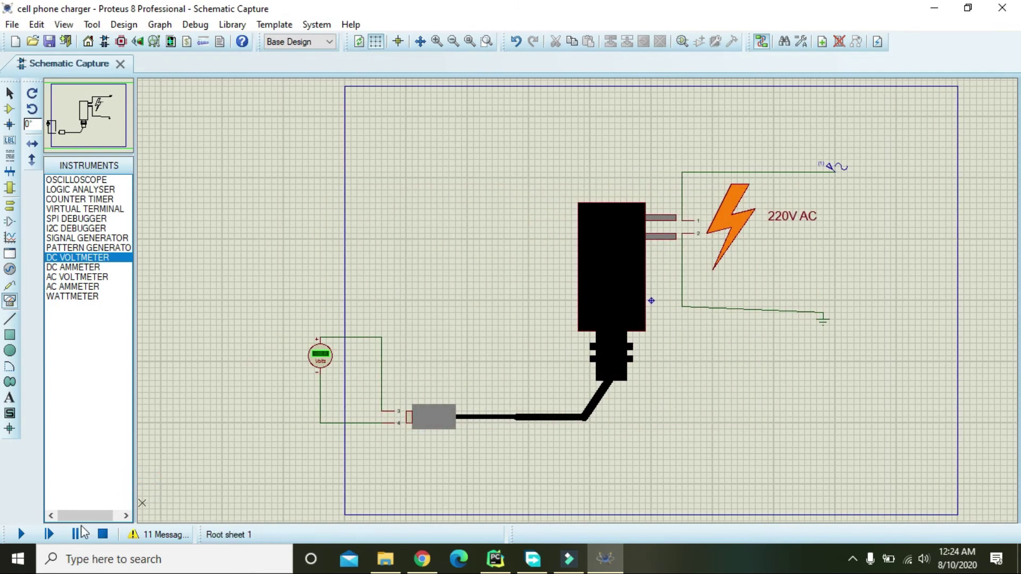
Run the simulation, examine the SPICE warnings in the simulation log, and return to the schematic.
click(22, 534)
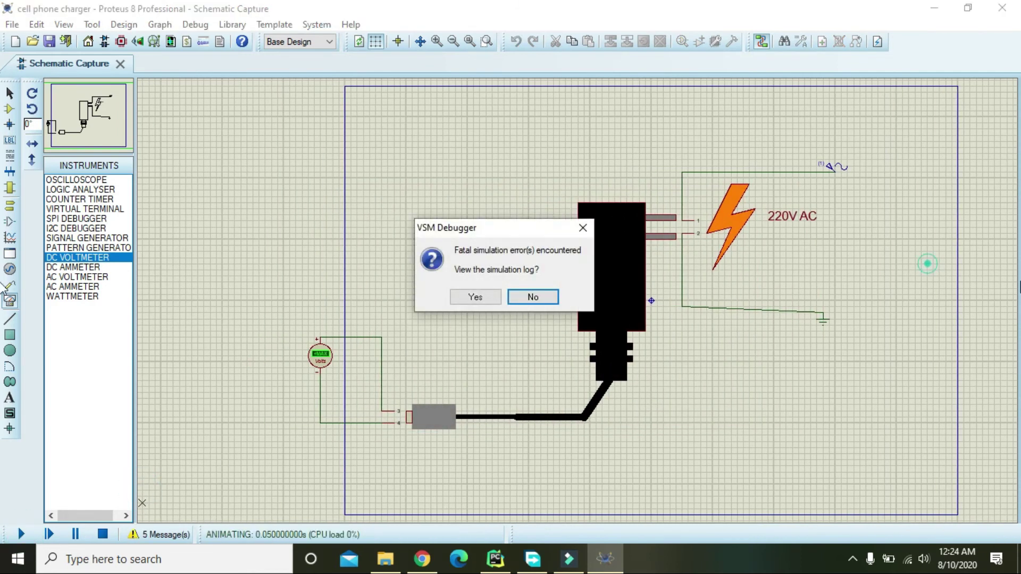
click(474, 302)
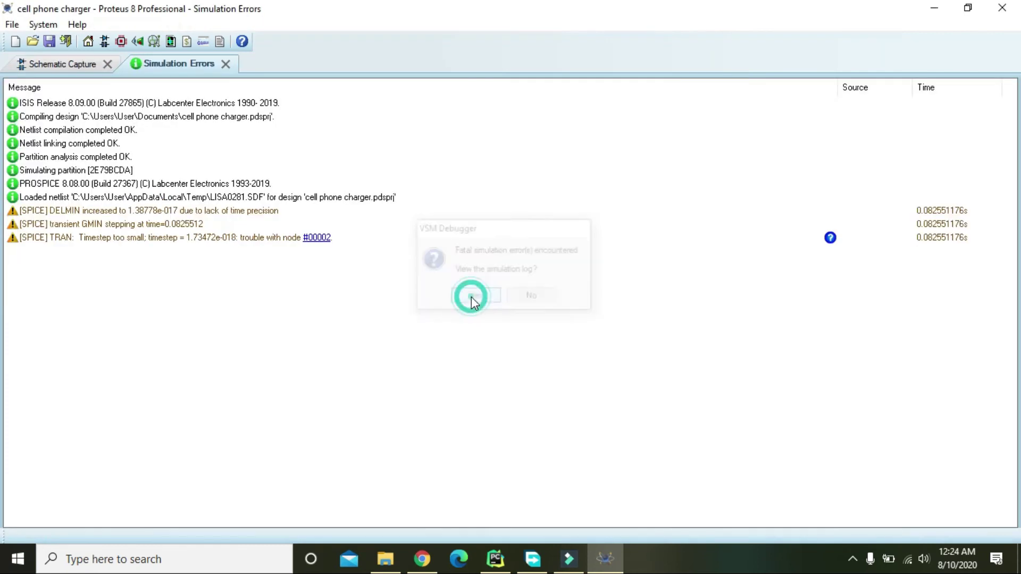
click(201, 238)
click(182, 224)
click(180, 211)
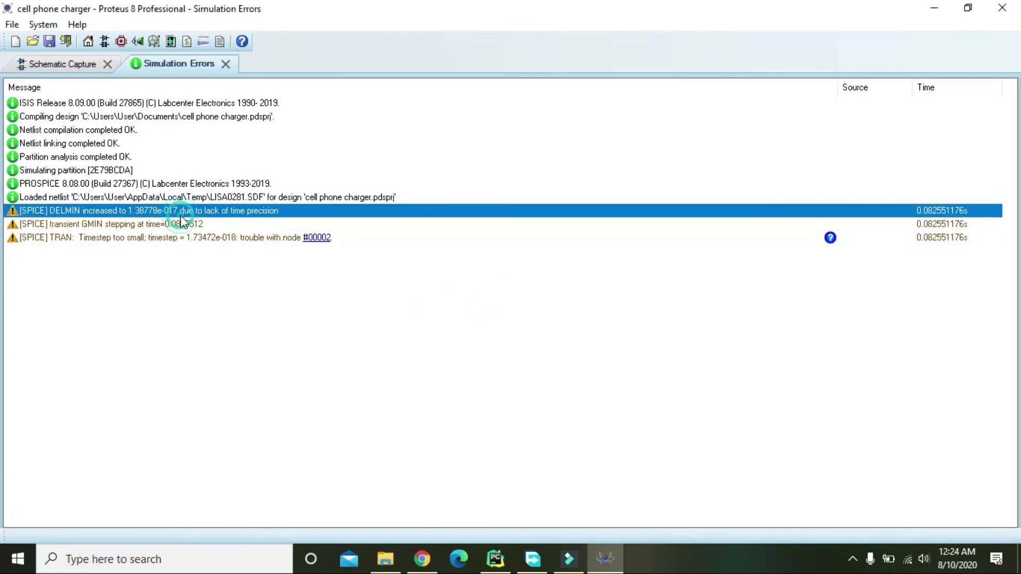
click(27, 65)
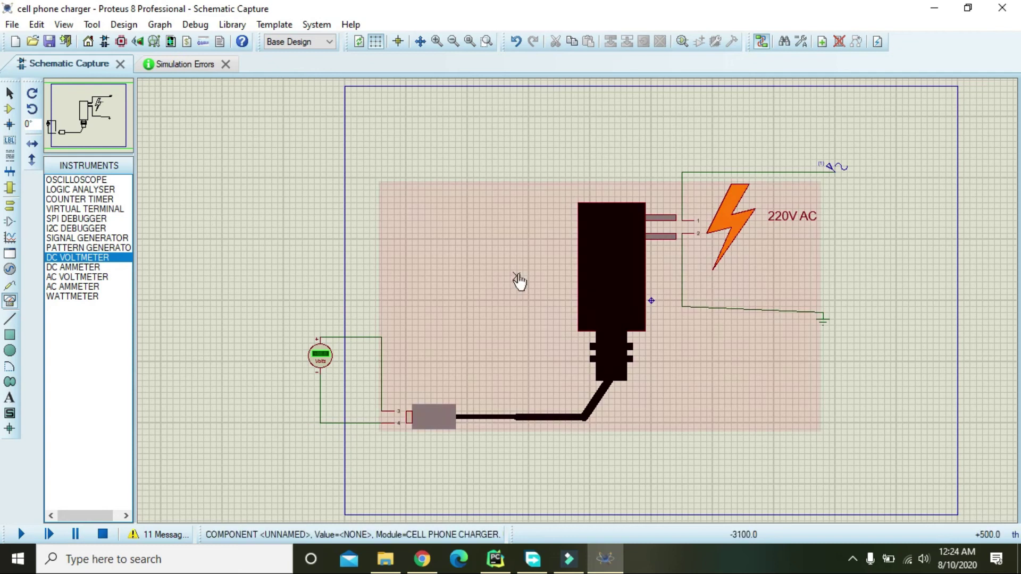
Place a ground terminal in the charger's child sheet and wire it to the line between the bridge and terminal 4.
right_click(621, 251)
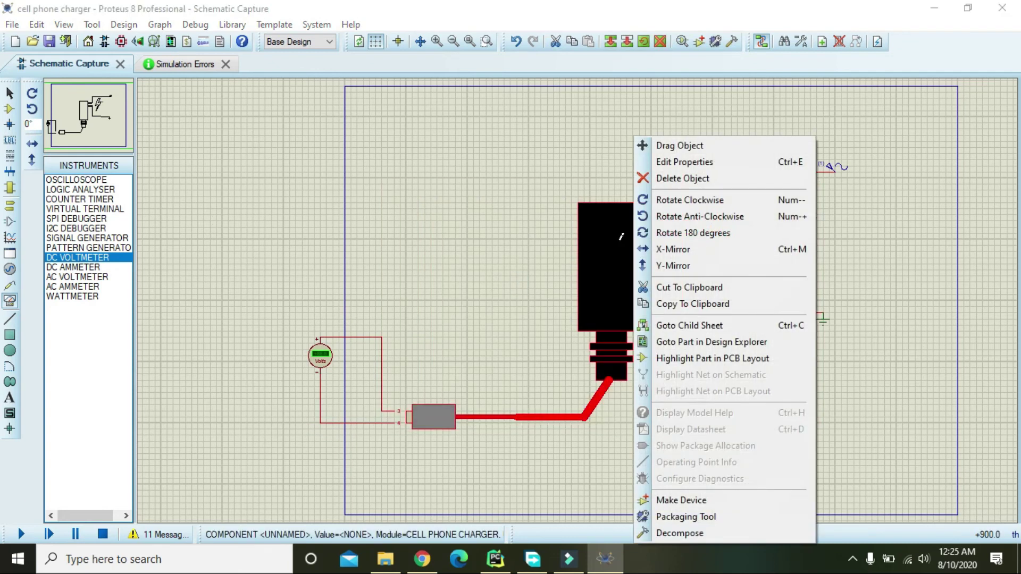
click(701, 325)
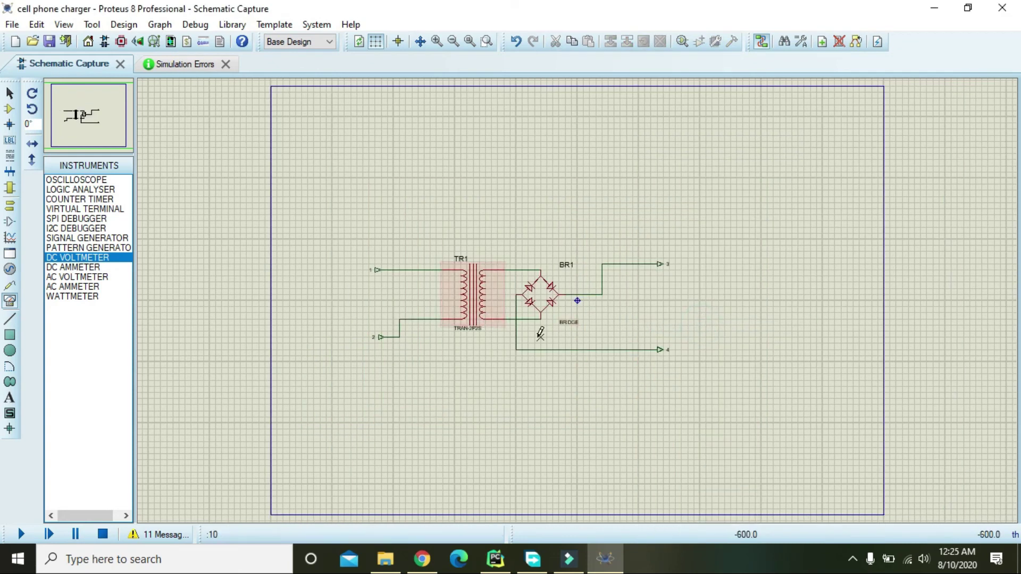
click(9, 205)
click(64, 229)
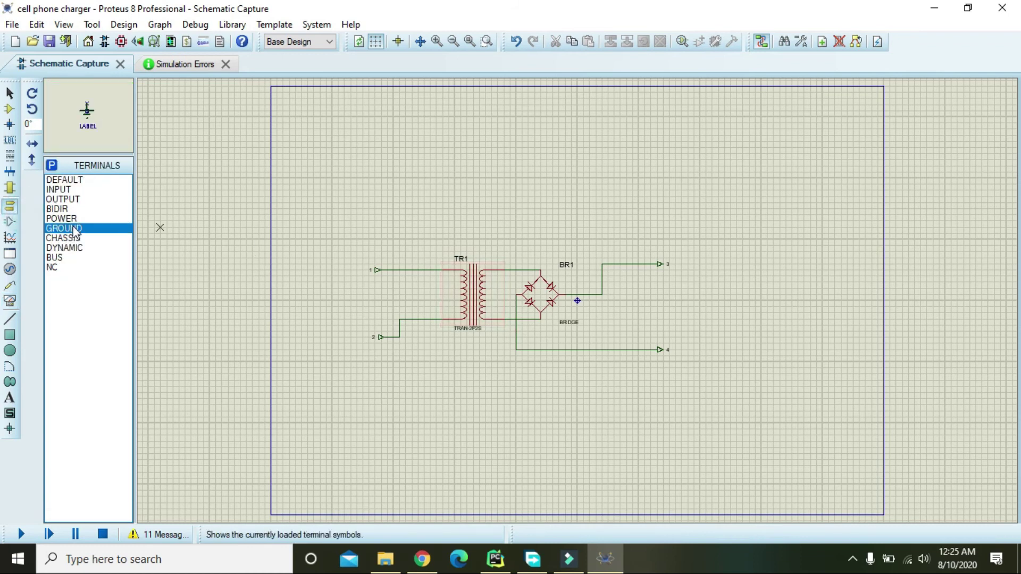
click(577, 391)
click(577, 350)
Return to the parent sheet, run the simulation to check the voltmeter reading up close, and stop it.
right_click(489, 230)
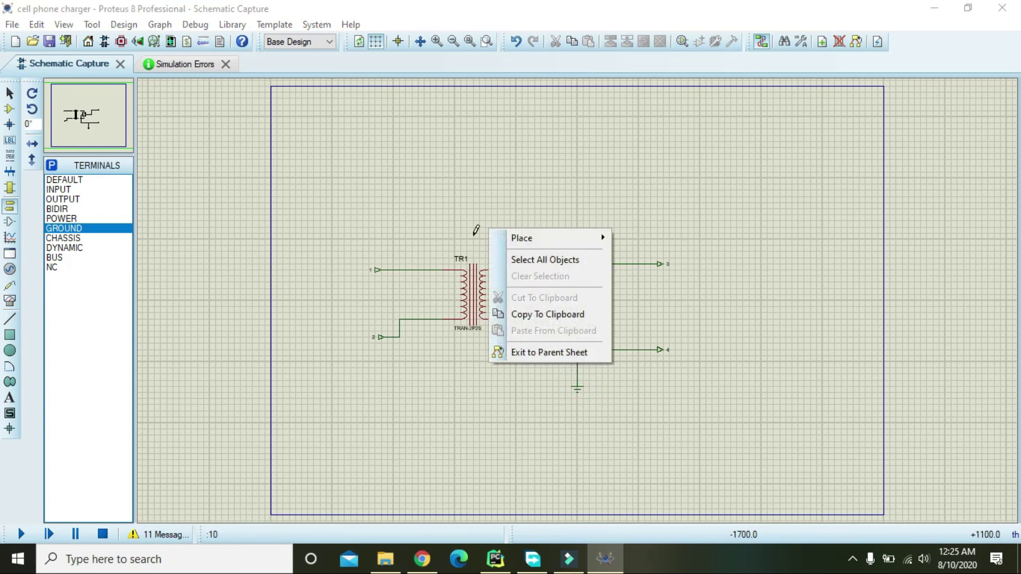
click(541, 352)
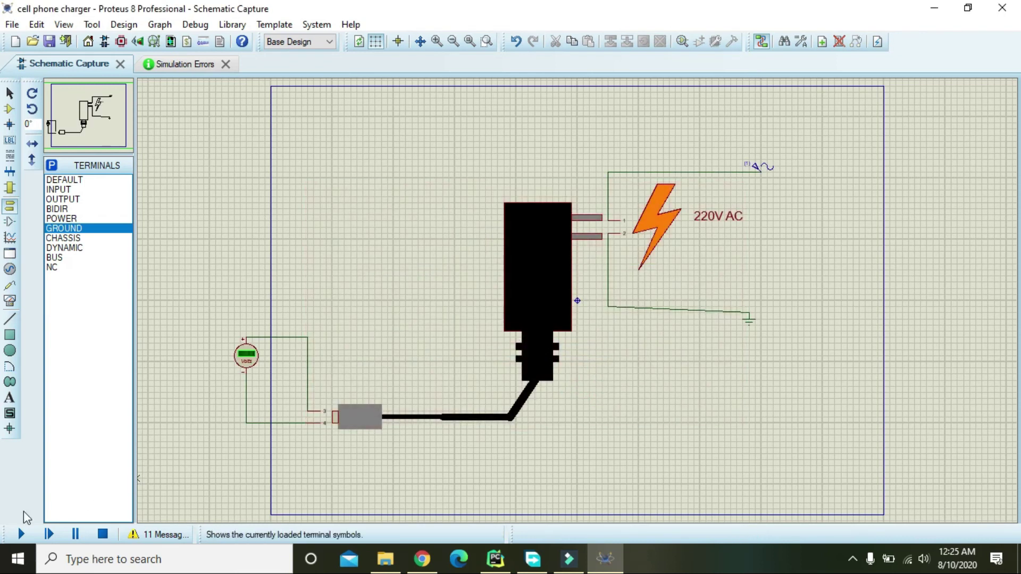
click(22, 533)
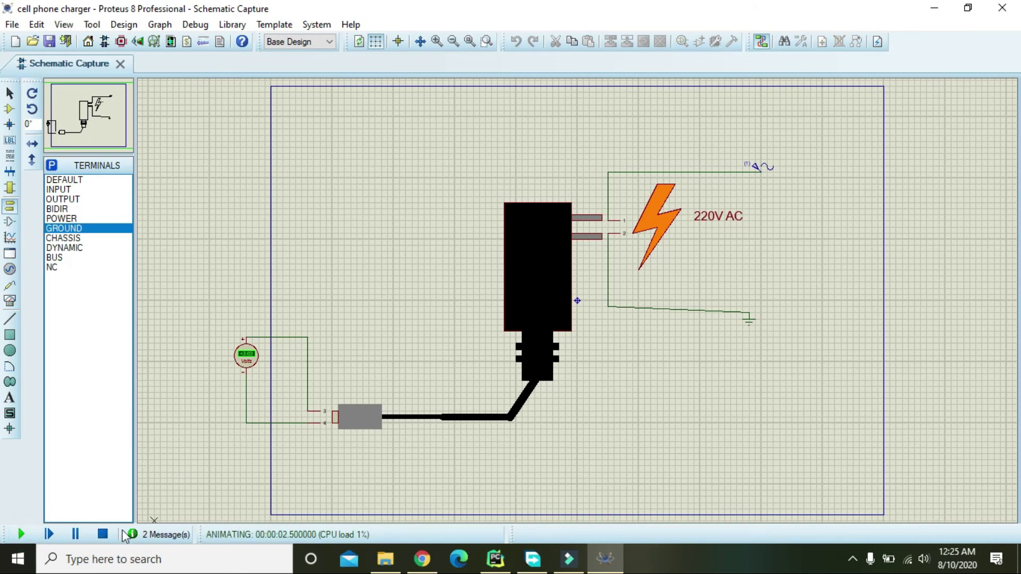
click(436, 41)
click(303, 230)
click(187, 264)
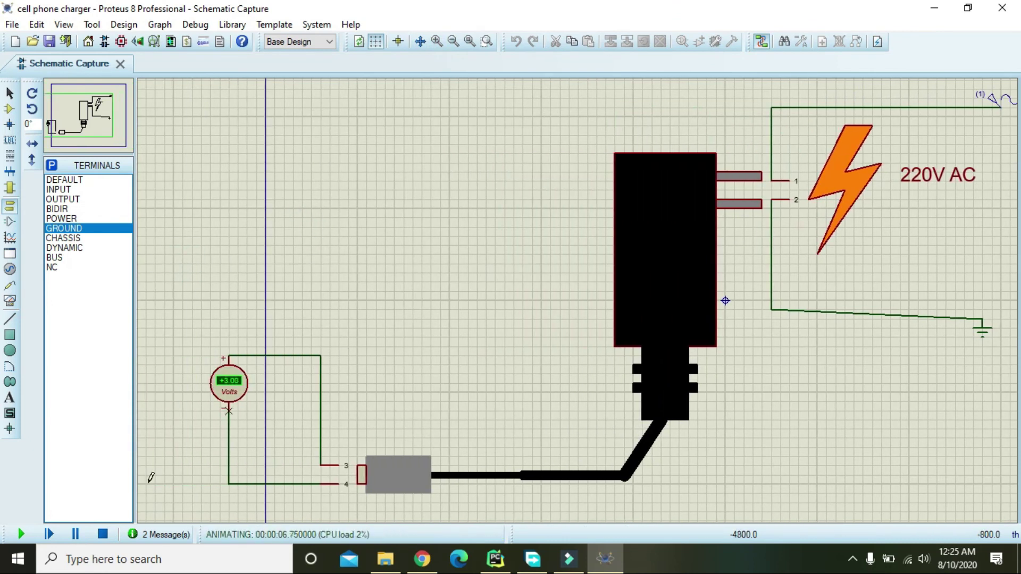
click(102, 534)
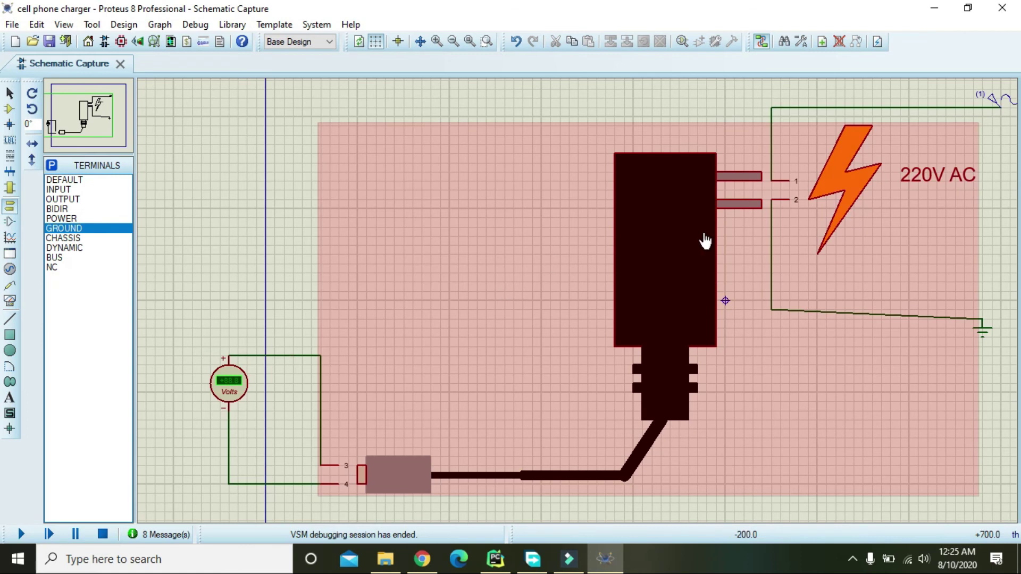
Set the primary inductance of transformer TR1 in the charger's child sheet to 38H.
right_click(684, 234)
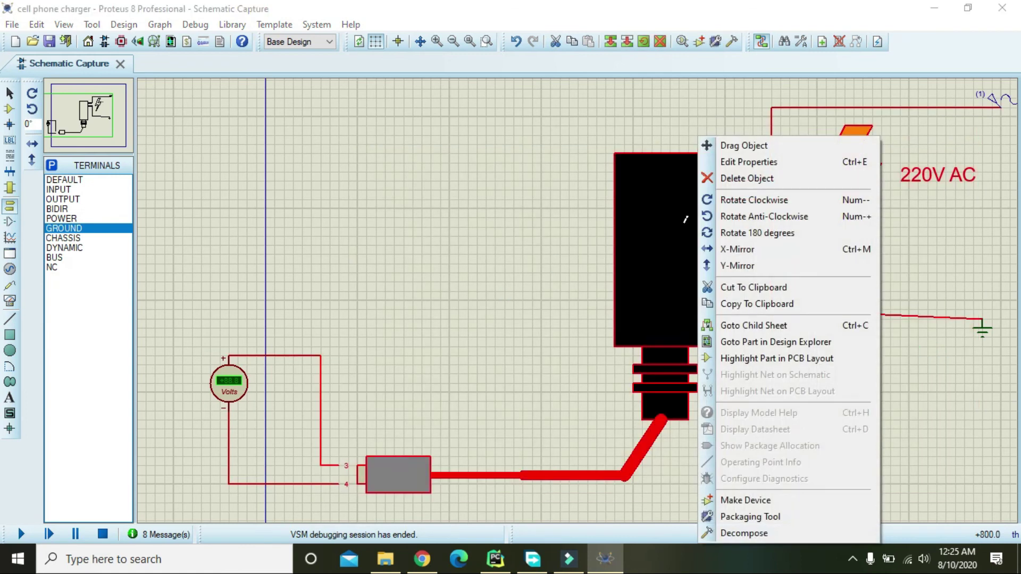
click(759, 325)
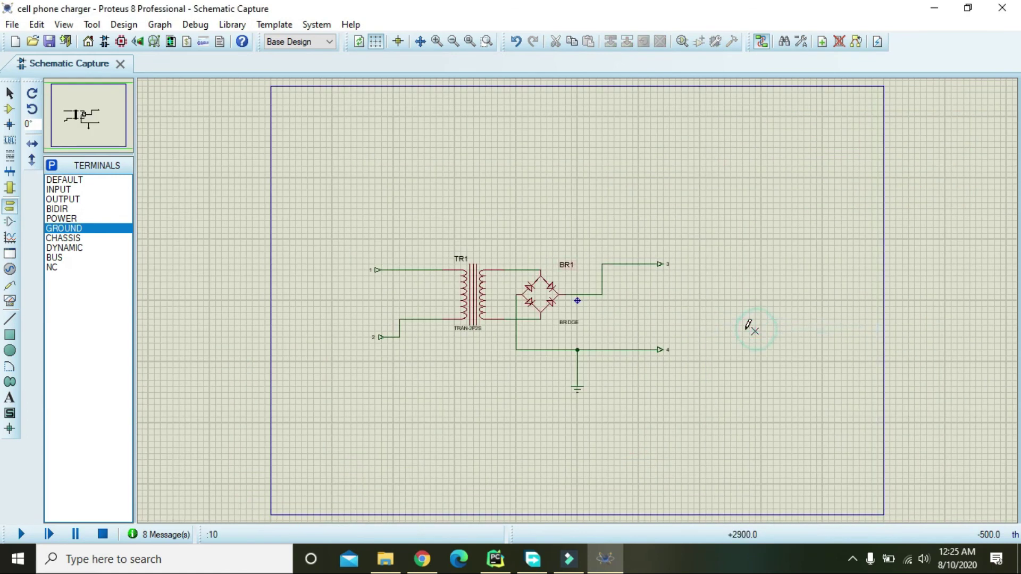
double_click(479, 298)
drag(432, 208, 412, 208)
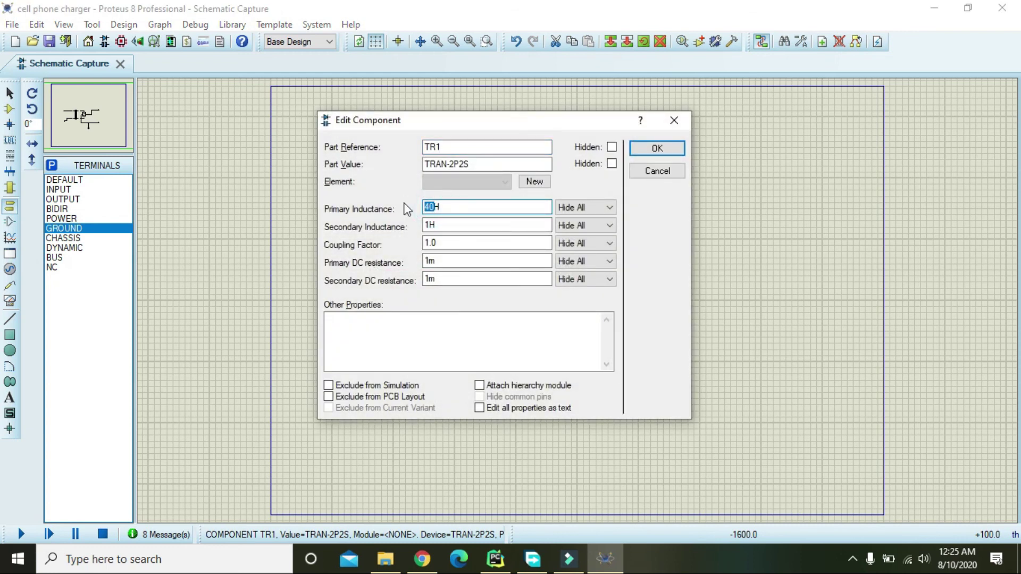
click(659, 148)
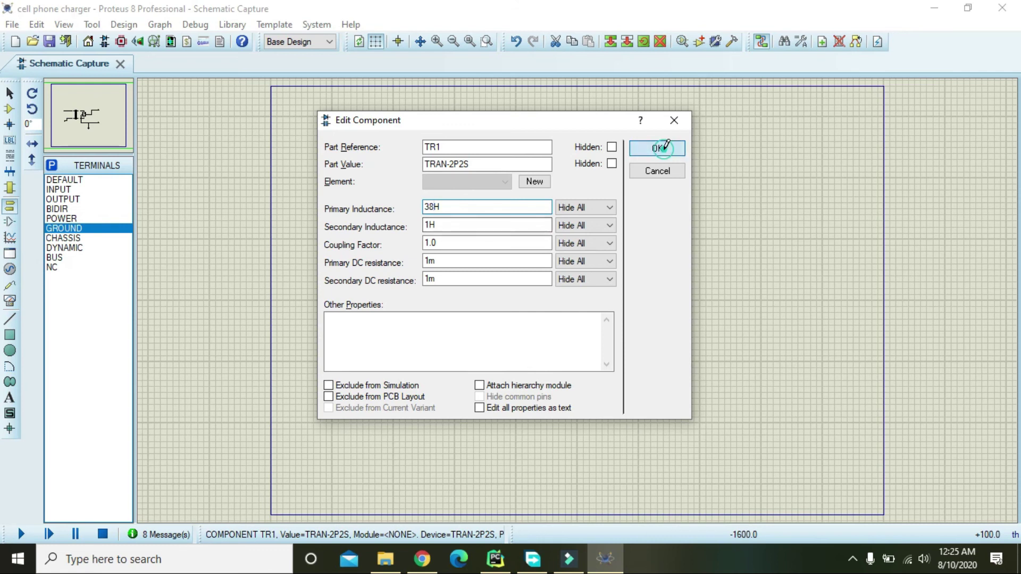
Exit to the parent sheet, simulate the circuit to check the charger's output voltage, and stop the simulation.
right_click(479, 223)
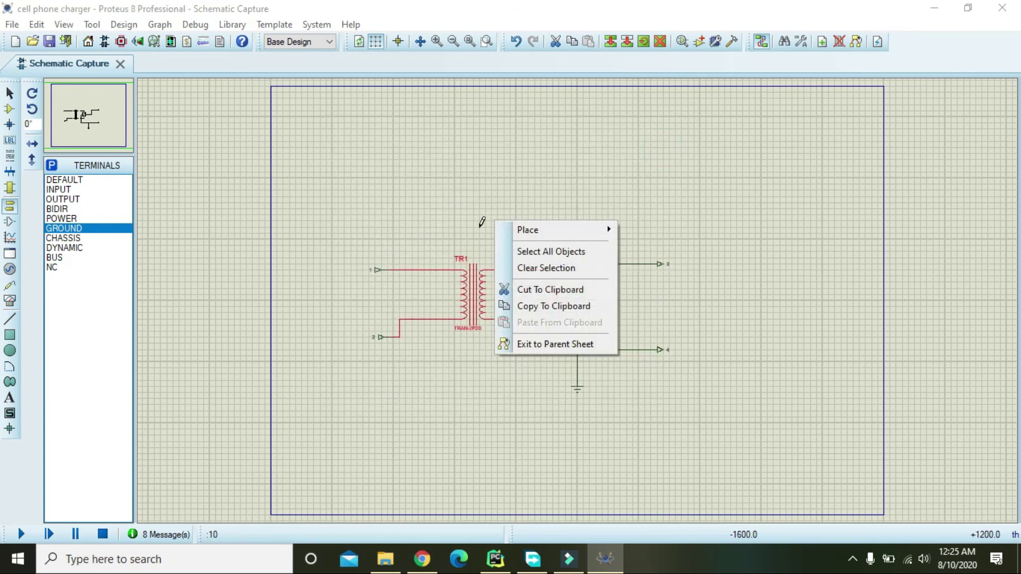
click(552, 342)
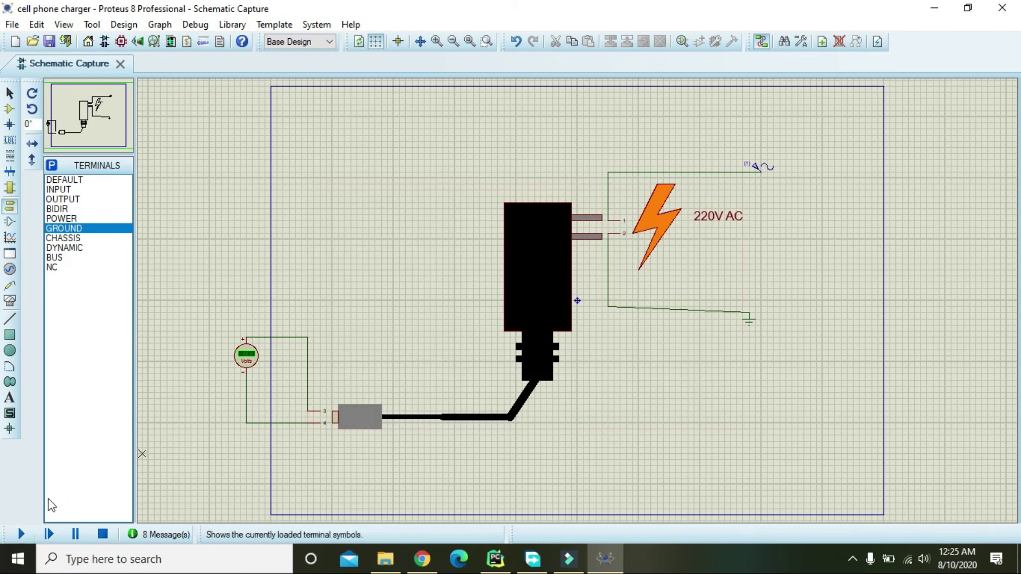
click(49, 534)
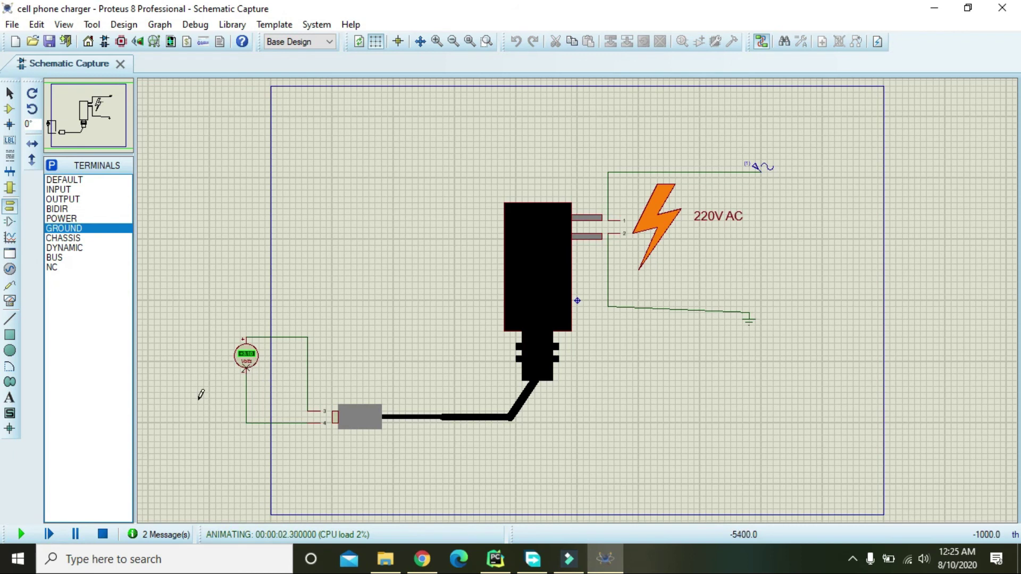
click(102, 534)
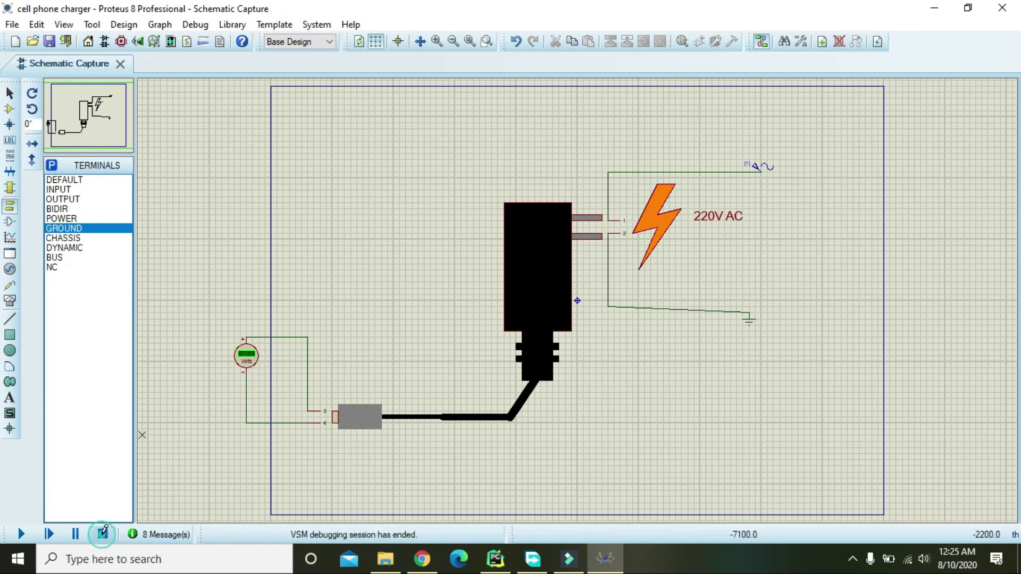
Reopen the charger's child sheet and adjust transformer TR1's primary inductance again.
right_click(556, 258)
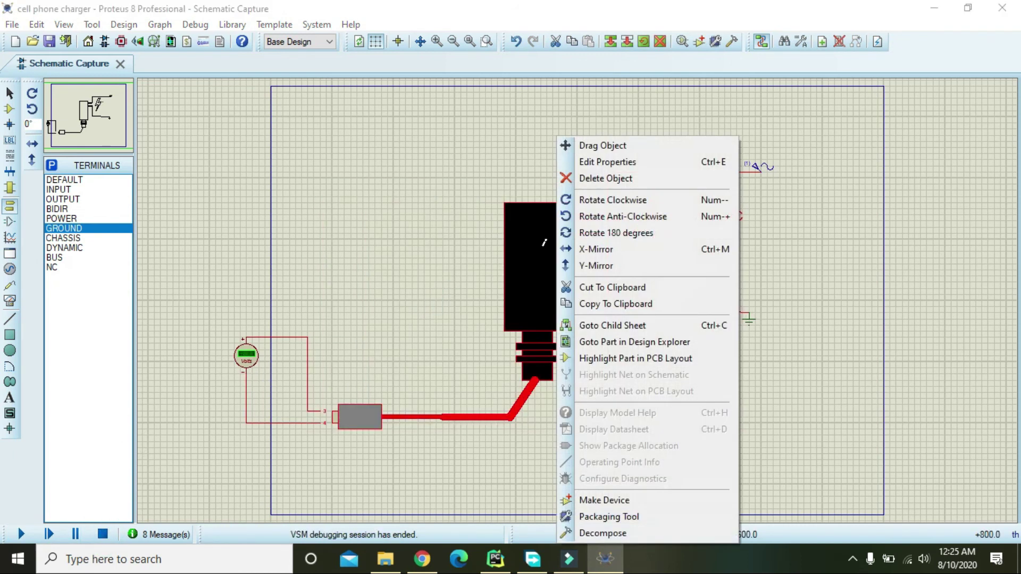
click(614, 328)
double_click(479, 292)
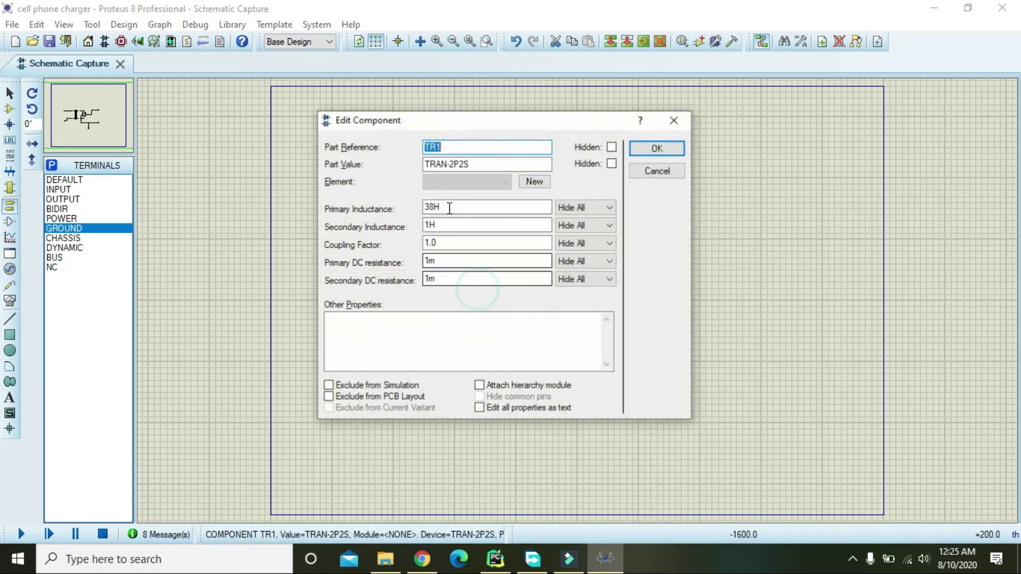
click(432, 206)
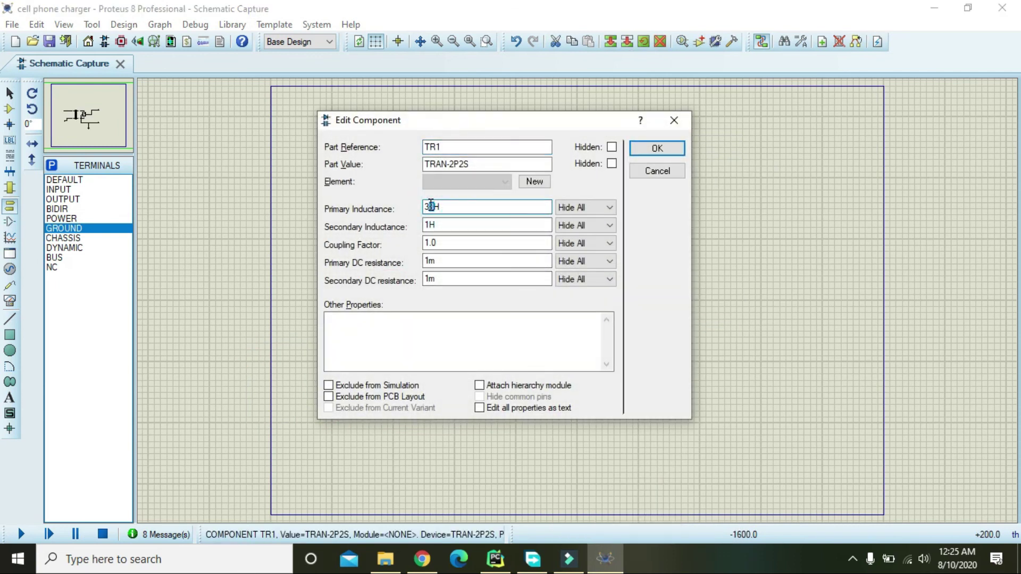
click(660, 149)
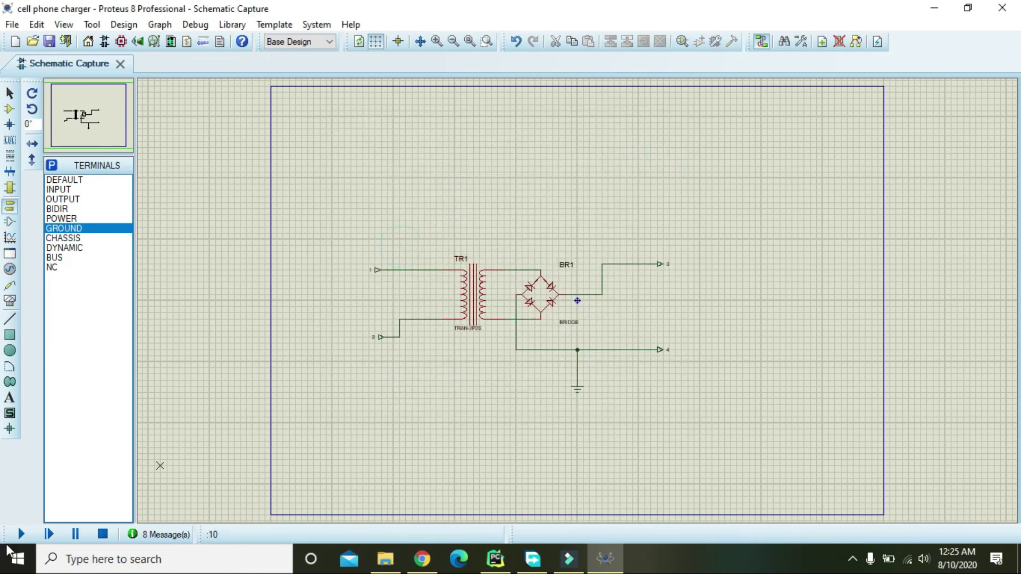
Start the simulation from the child sheet, go back to the parent sheet to check the voltmeter, and stop it.
click(22, 534)
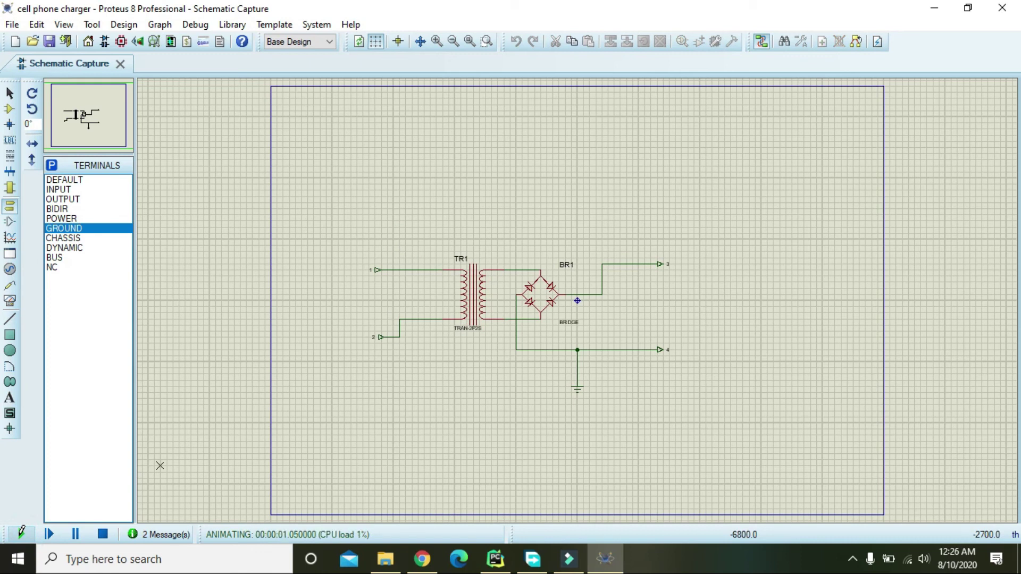
right_click(428, 232)
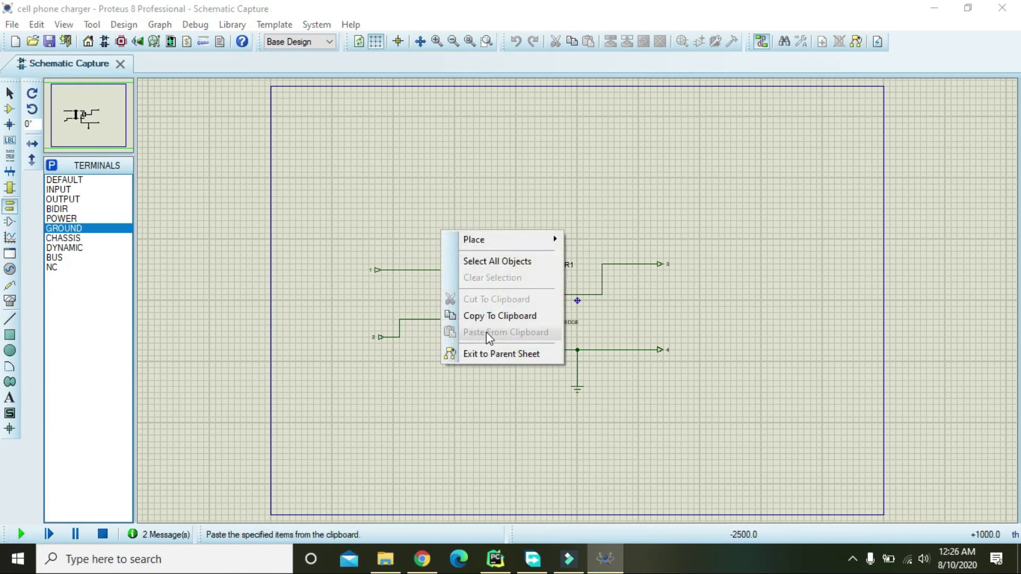
click(490, 354)
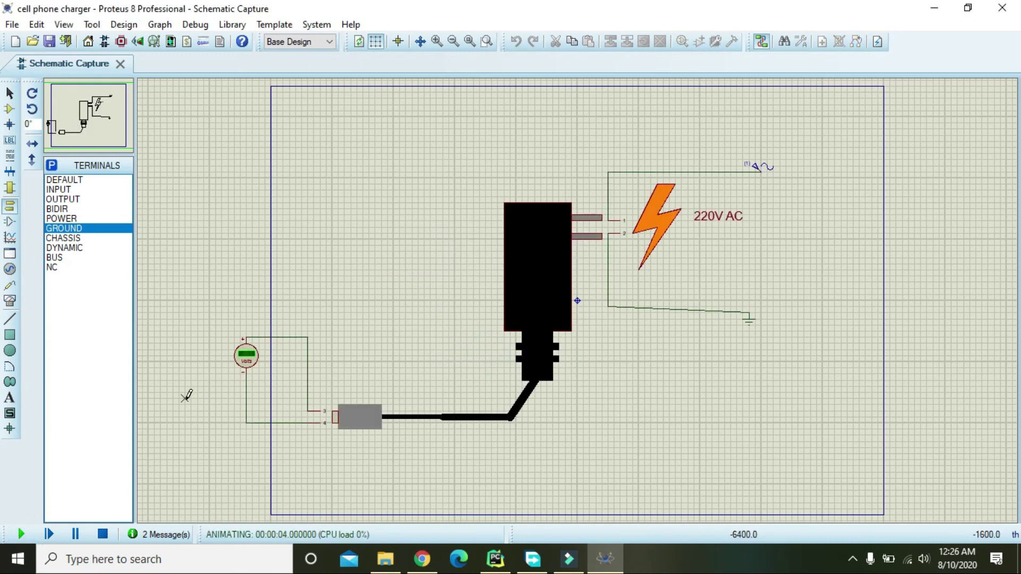
click(102, 534)
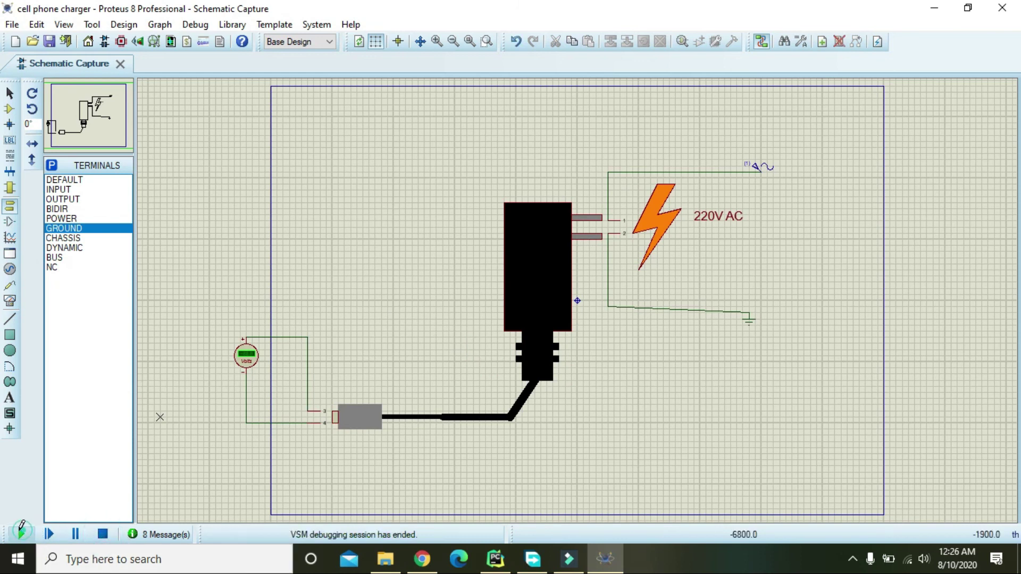
Rerun the simulation from the parent sheet, check the voltmeter's reading again, and stop the simulation.
click(22, 532)
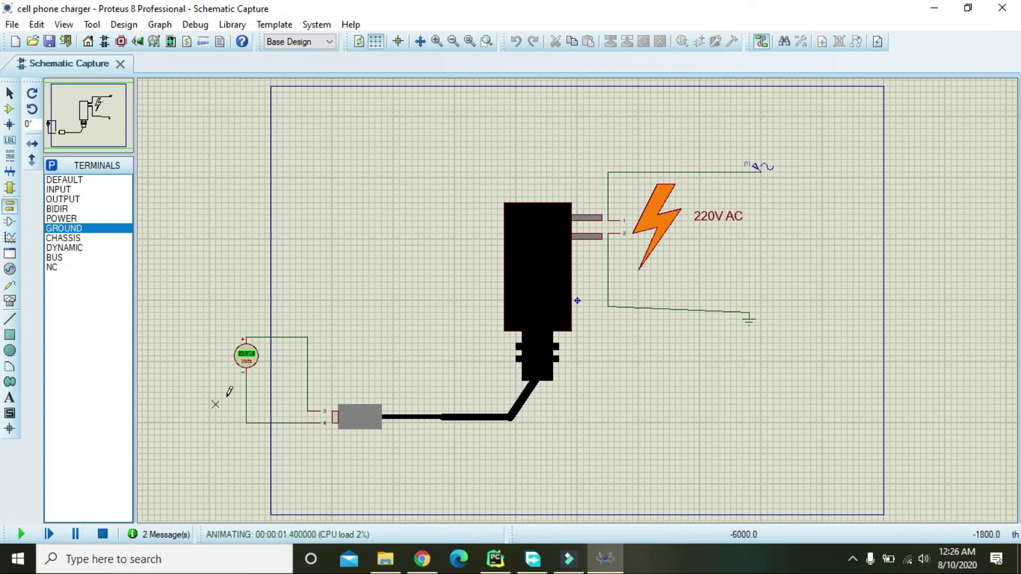
click(437, 41)
click(345, 185)
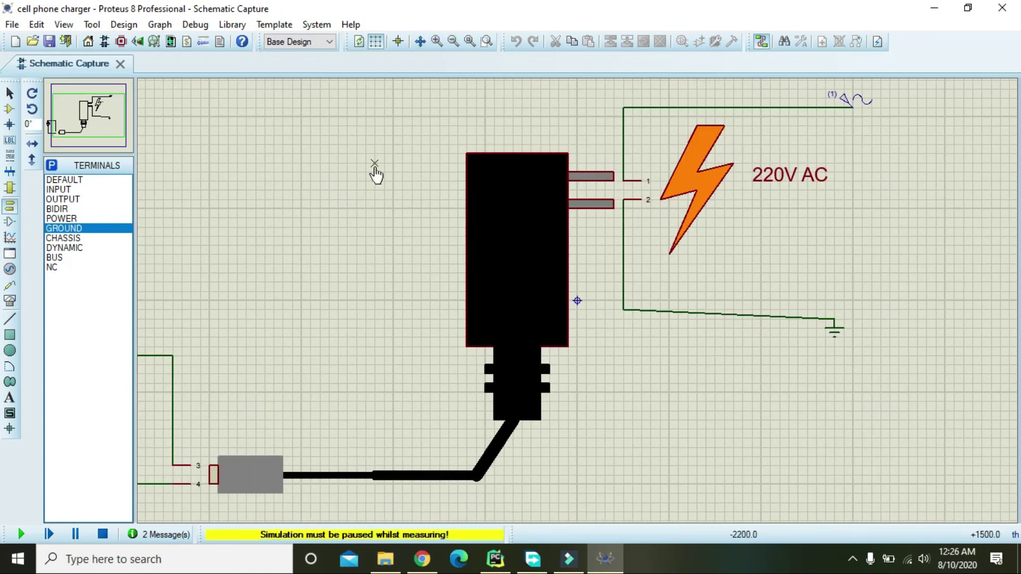
click(103, 534)
click(344, 300)
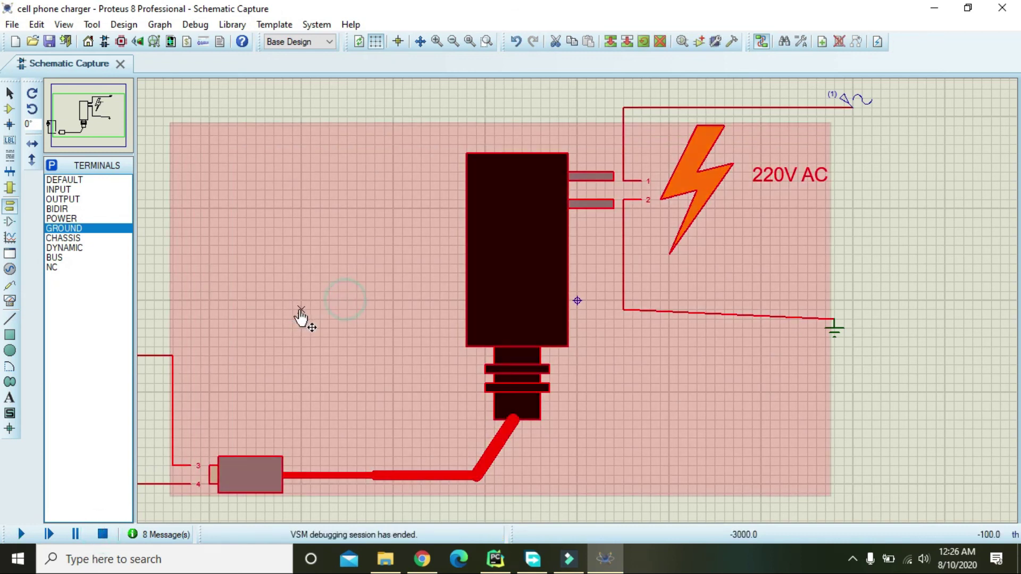
Bring the voltmeter fully into view, simulate the circuit to read the charger's output voltage, and stop the simulation.
drag(201, 85, 142, 101)
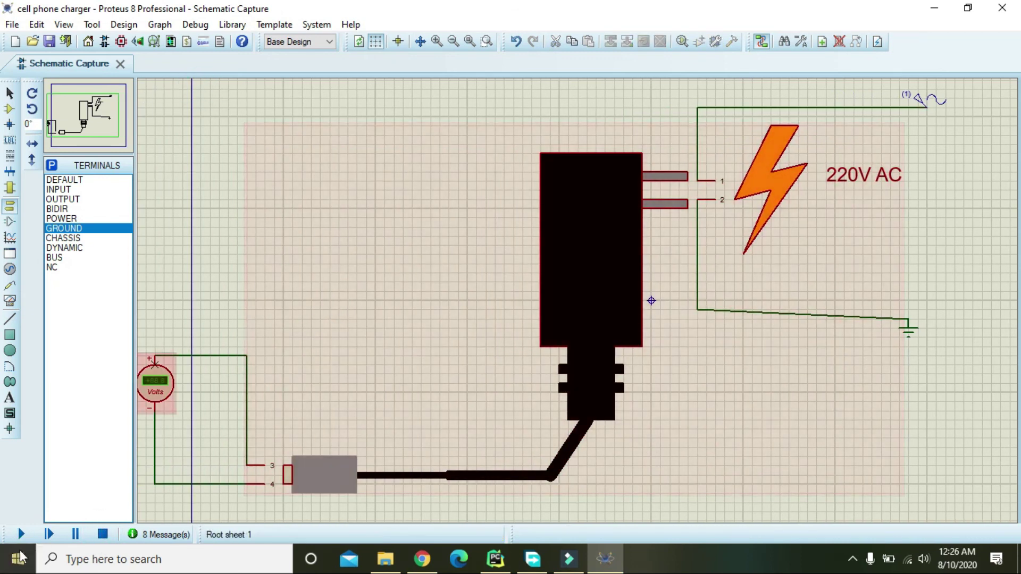
click(21, 534)
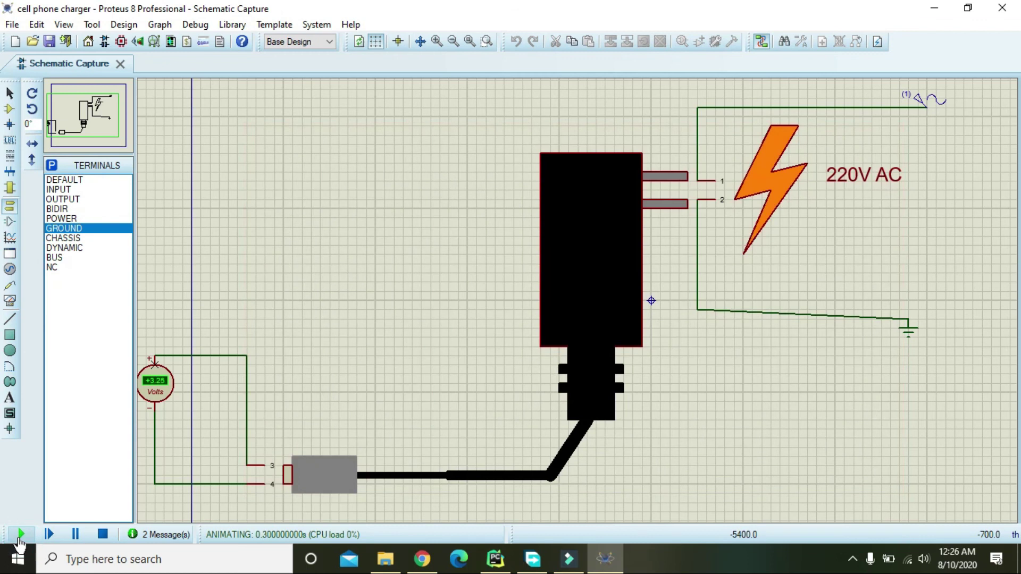
click(103, 535)
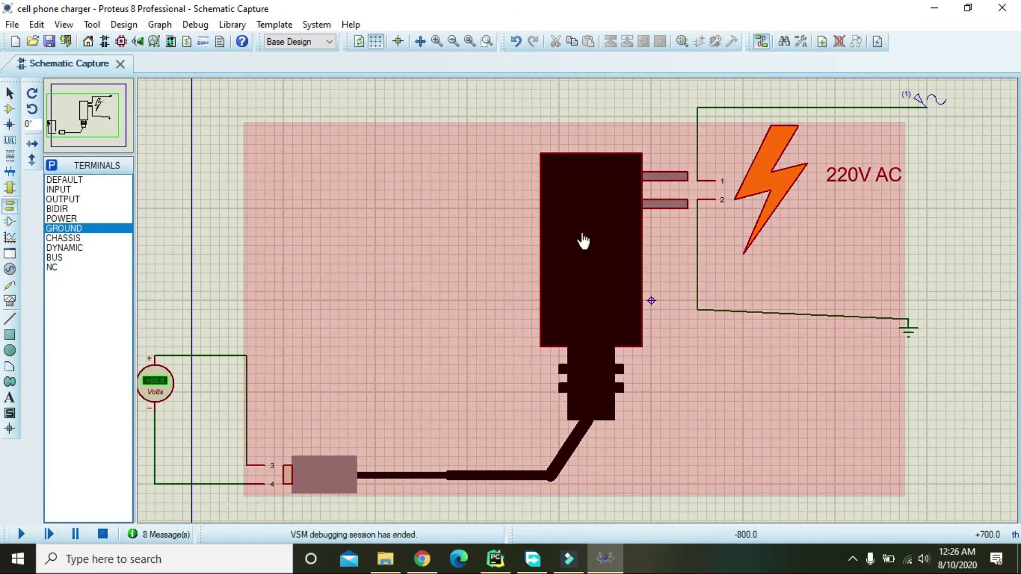
Open the charger's child sheet and set transformer TR1's primary inductance to 24H.
right_click(596, 242)
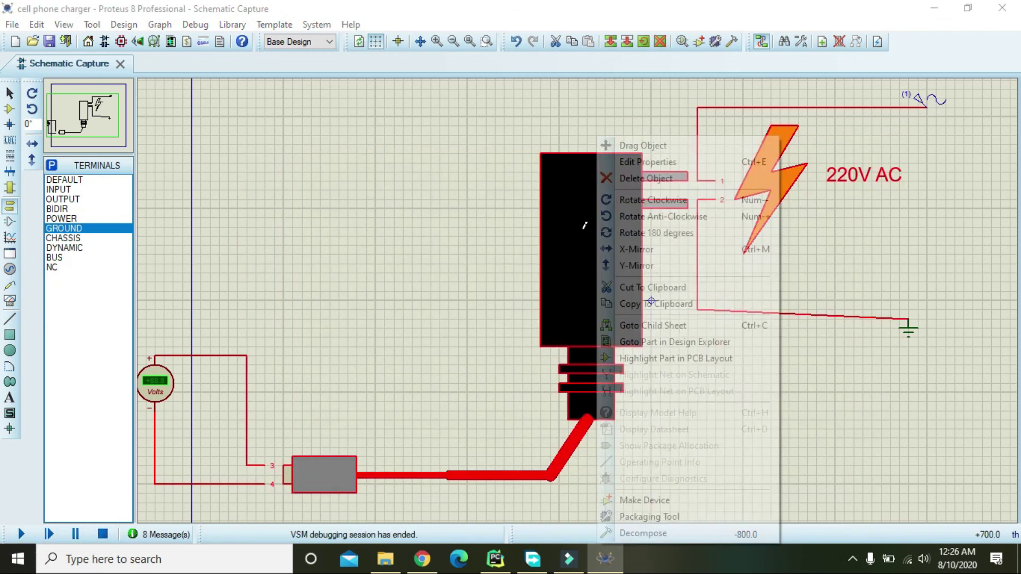
click(682, 325)
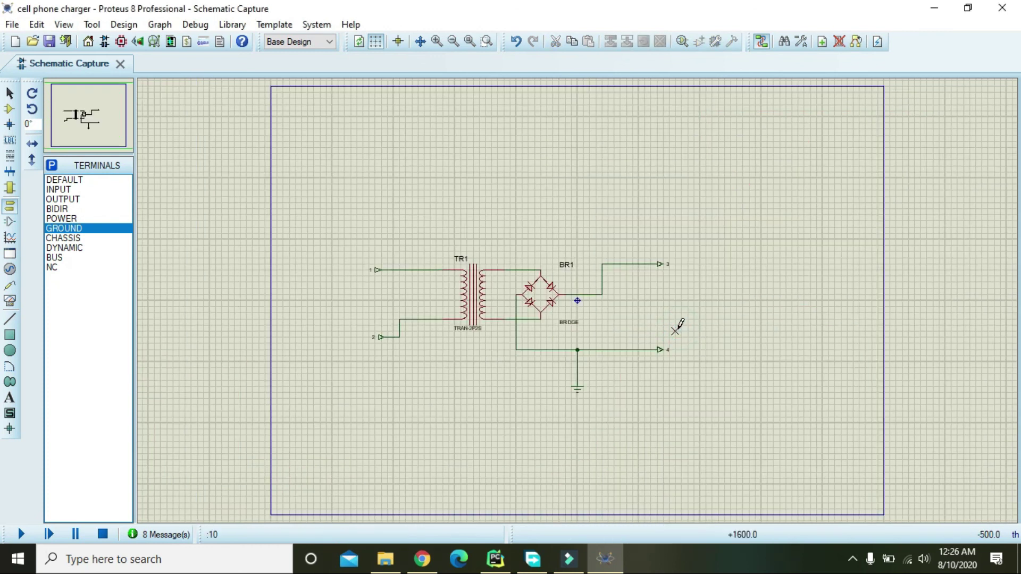
double_click(474, 289)
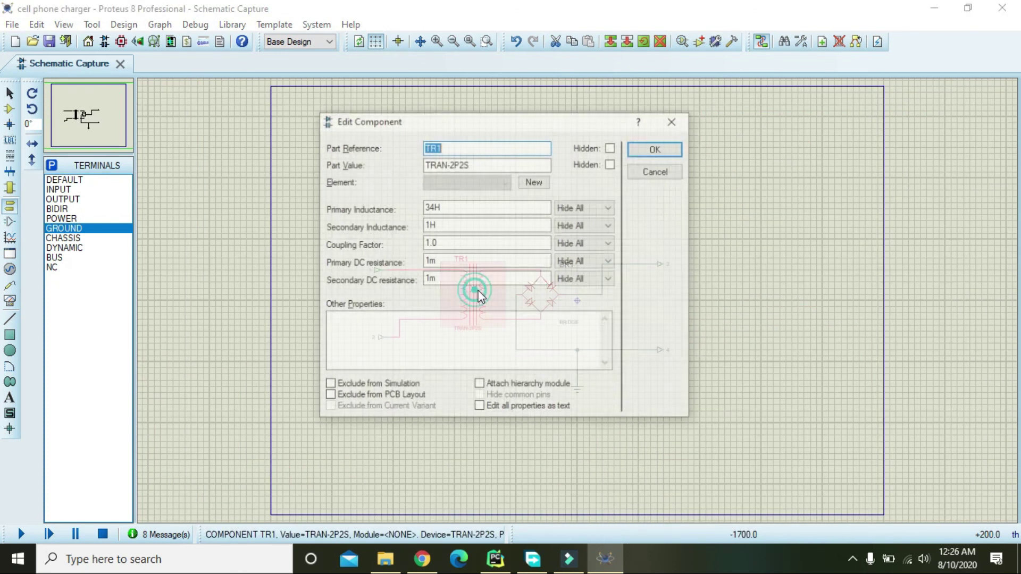
click(433, 208)
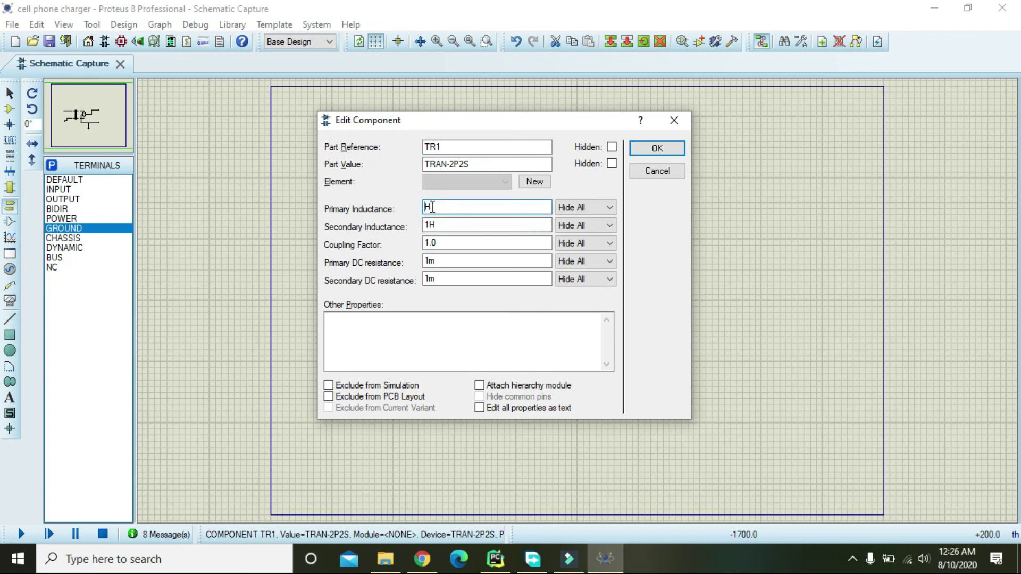
key(Return)
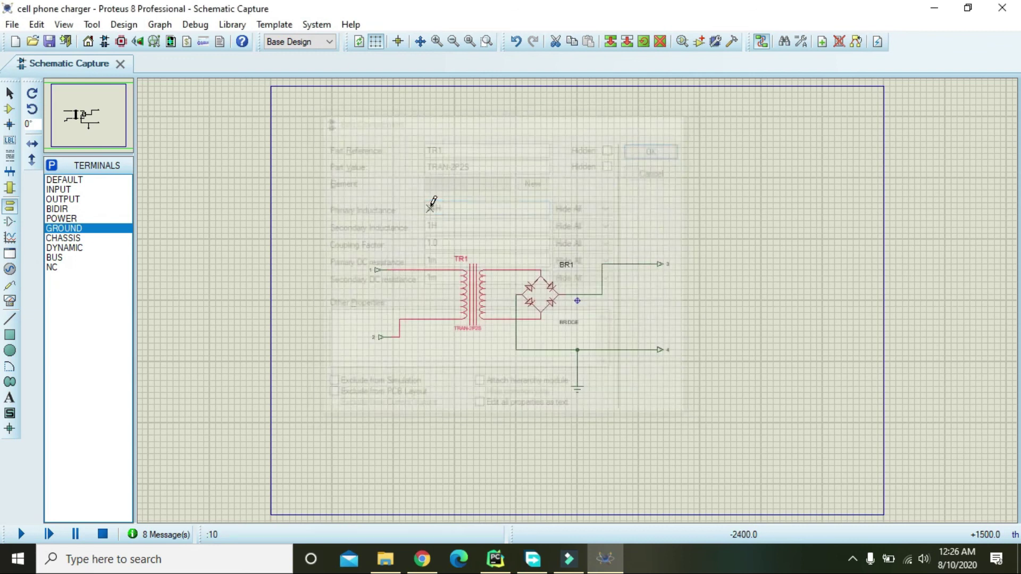
click(450, 208)
Exit to the parent sheet, run the simulation to check the output voltage with the new inductance, and stop it.
right_click(359, 212)
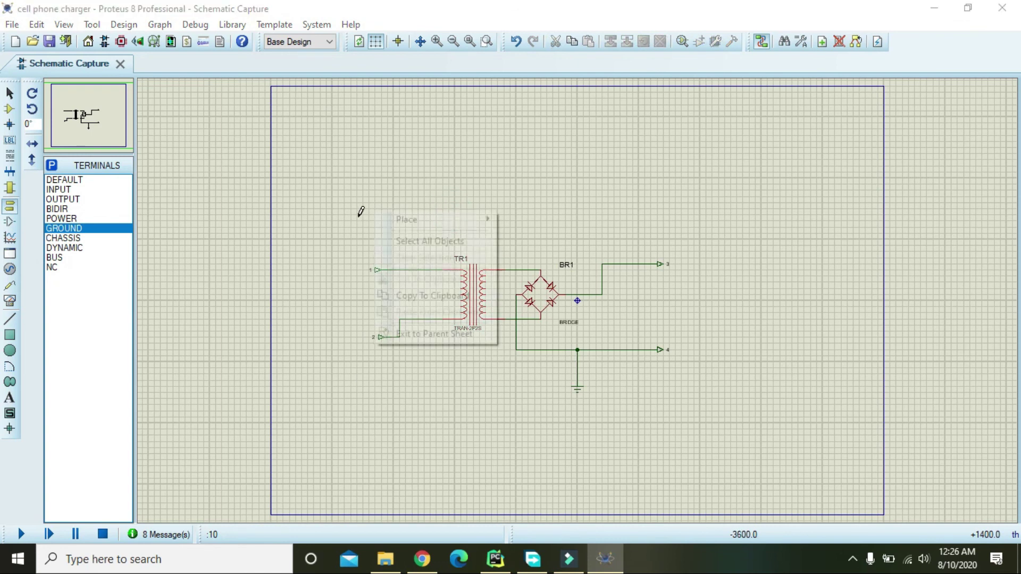
click(455, 334)
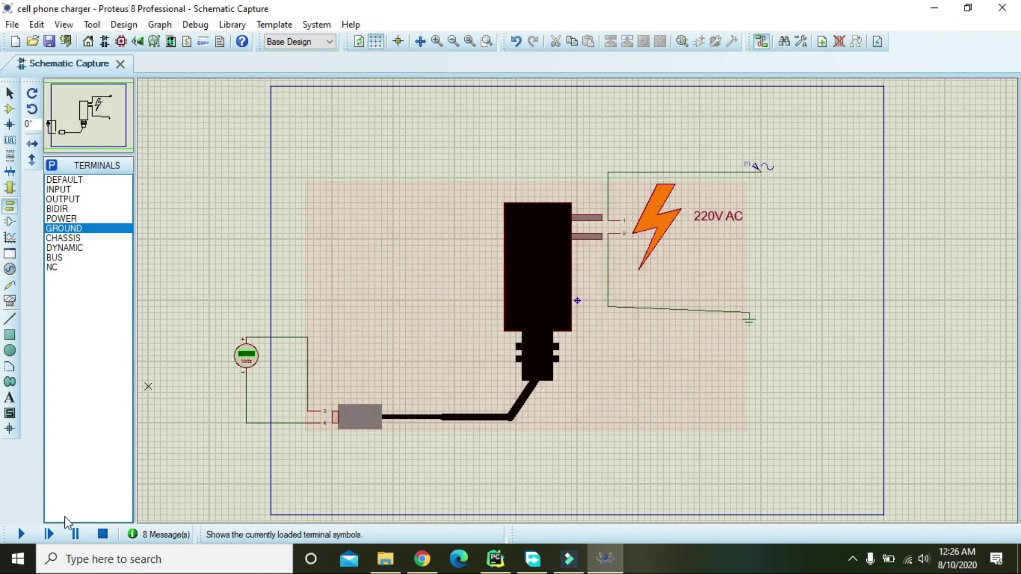
click(21, 534)
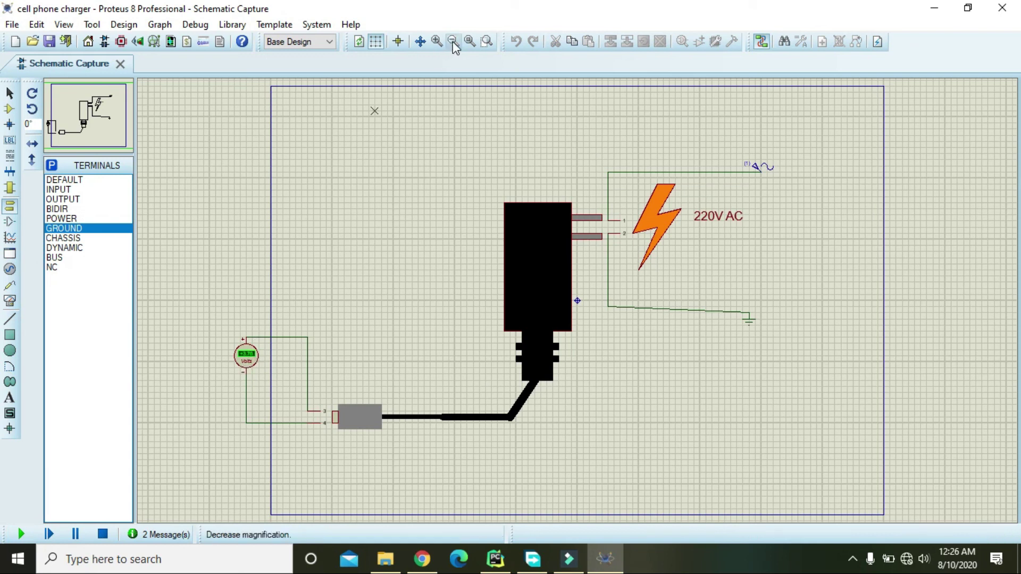
click(102, 534)
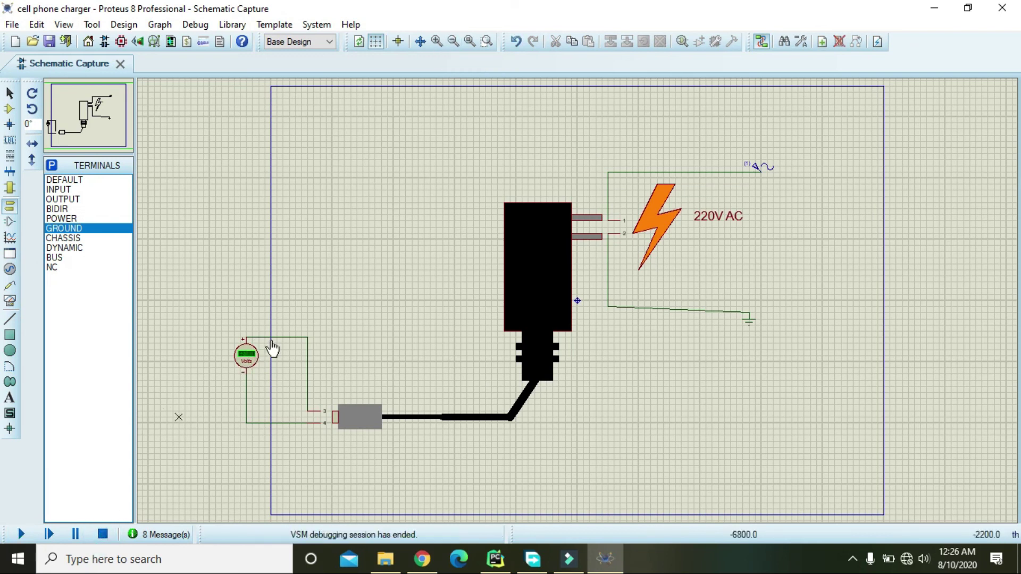
Return to the charger's child sheet and lower transformer TR1's primary inductance further.
right_click(568, 240)
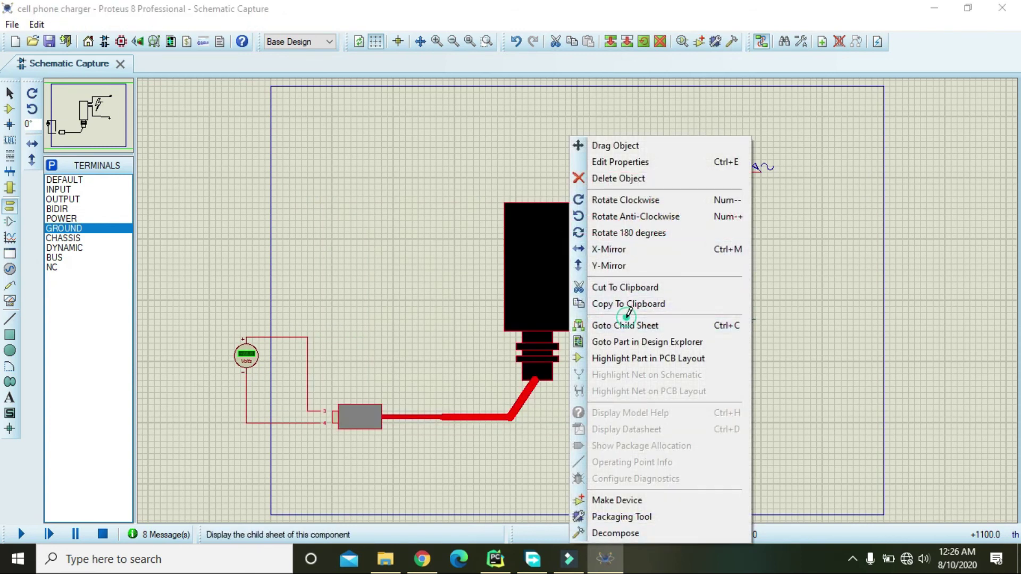
click(627, 319)
double_click(474, 291)
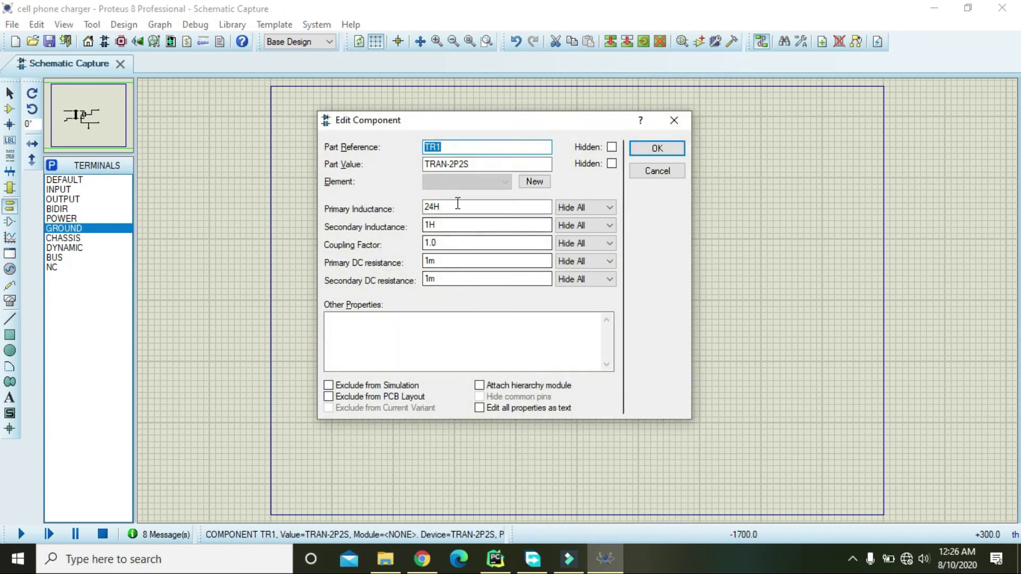
drag(433, 207, 423, 207)
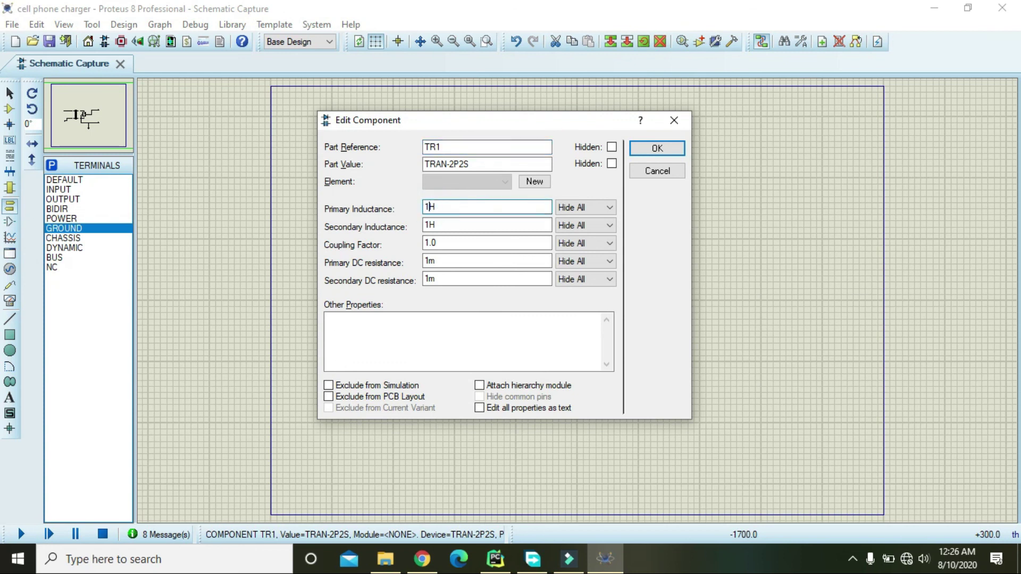
click(657, 148)
Go back to the parent sheet, simulate the charger again to check the voltmeter, and end the simulation.
right_click(375, 212)
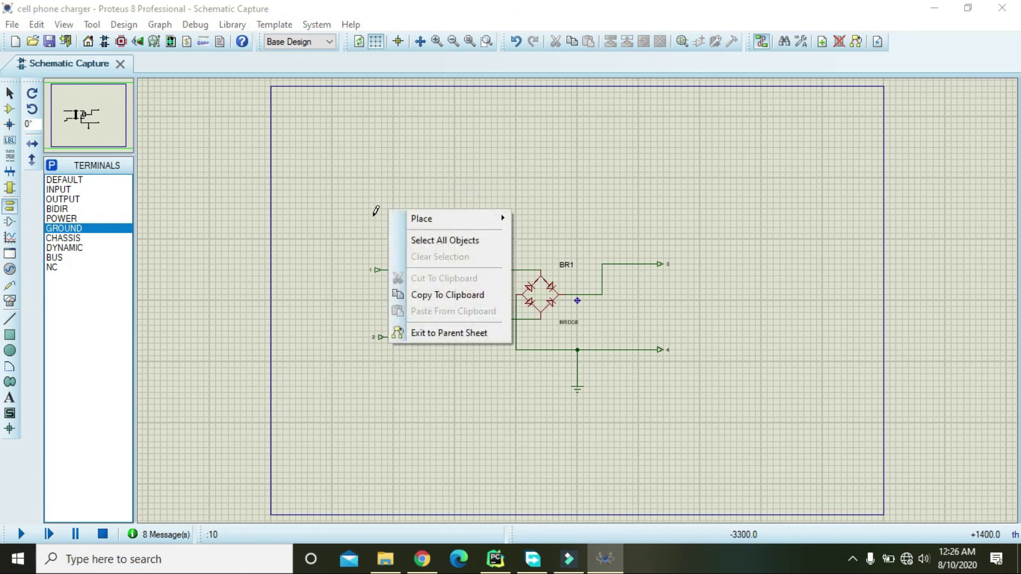
click(464, 333)
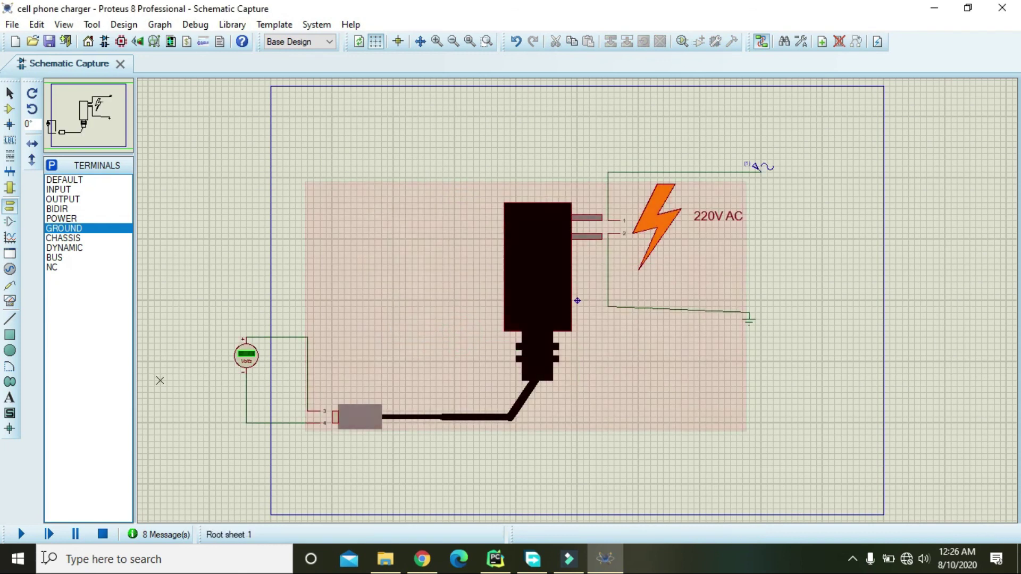
click(21, 534)
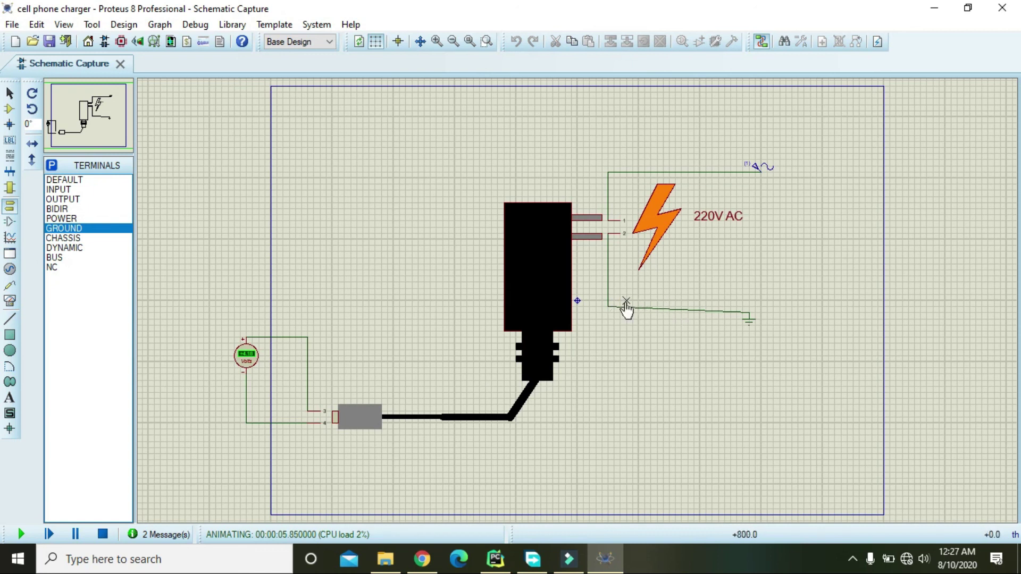
click(754, 324)
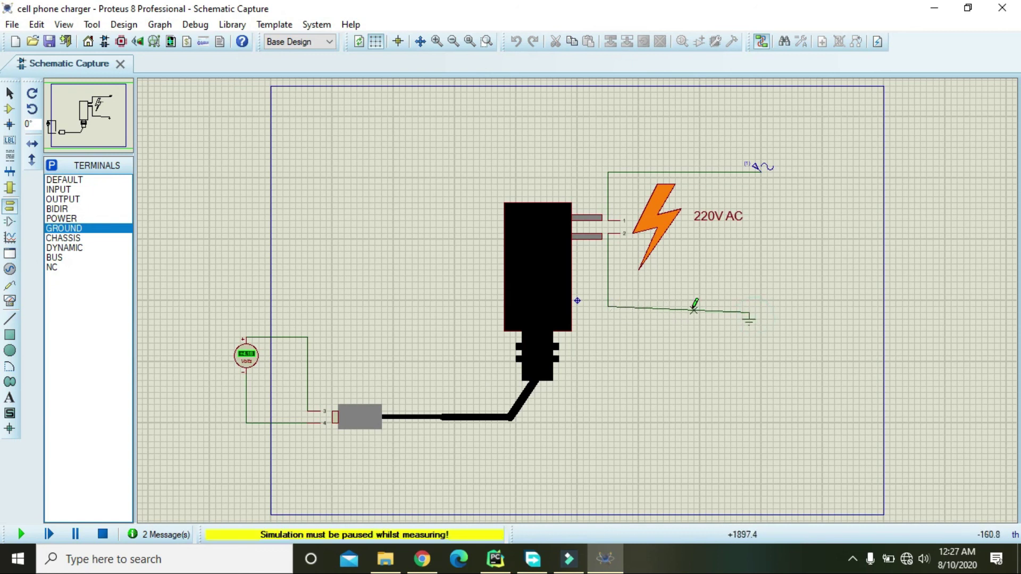
click(103, 534)
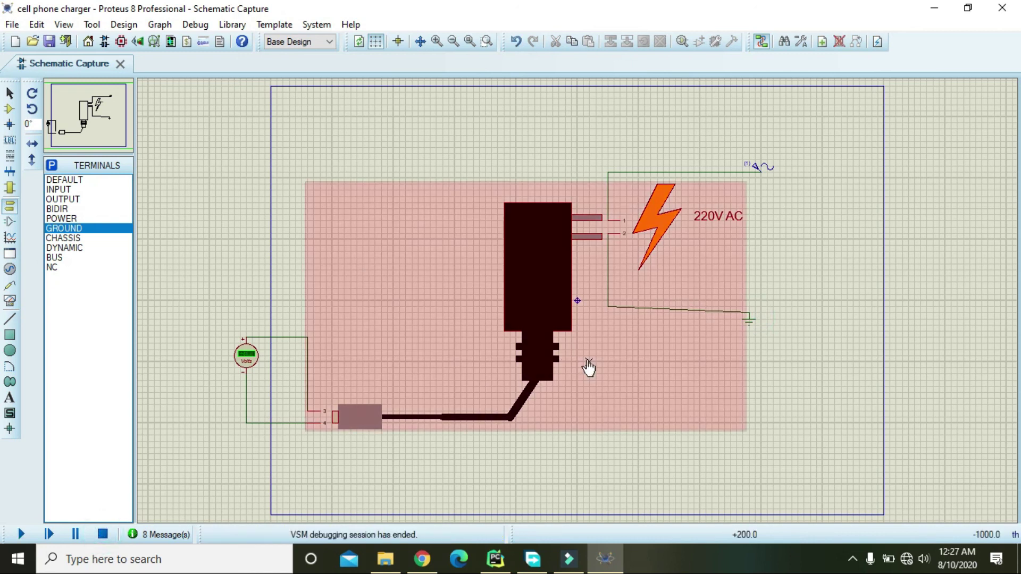
Move the ground terminal up slightly and straighten its wire to the charger's pin 2 into a right-angled route.
click(749, 318)
drag(750, 327, 749, 313)
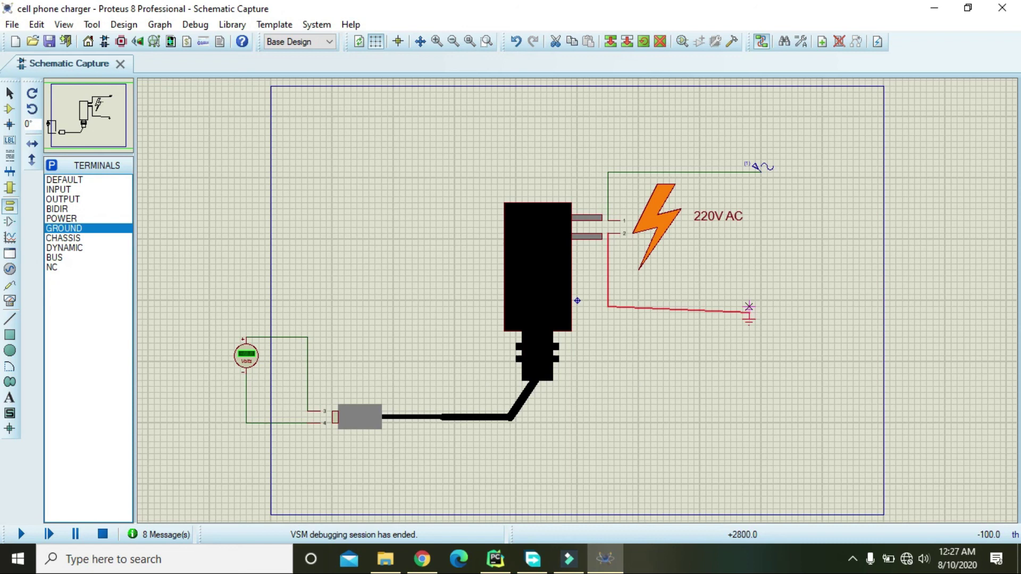
drag(749, 307, 614, 307)
double_click(613, 294)
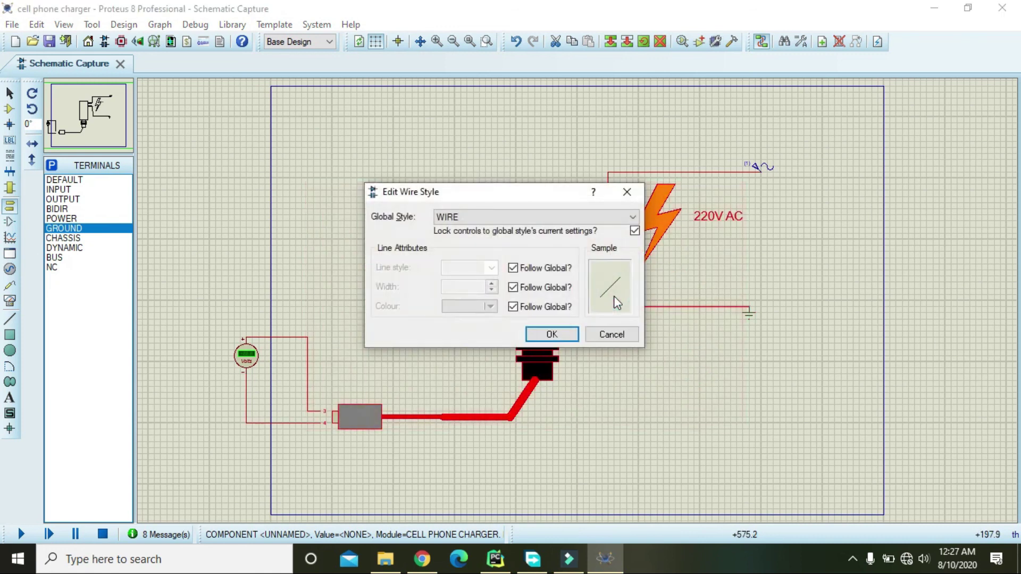
click(611, 335)
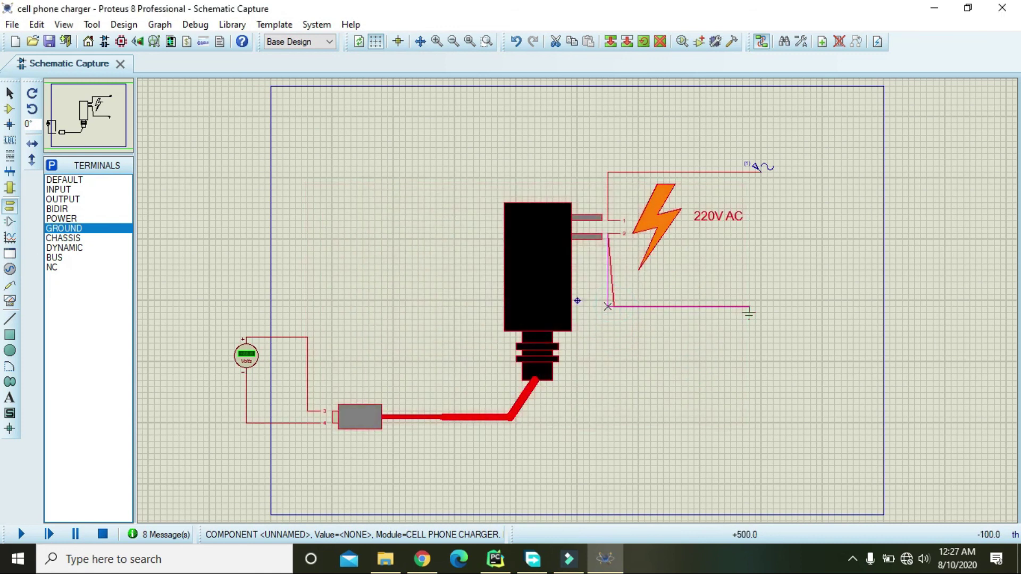
click(779, 335)
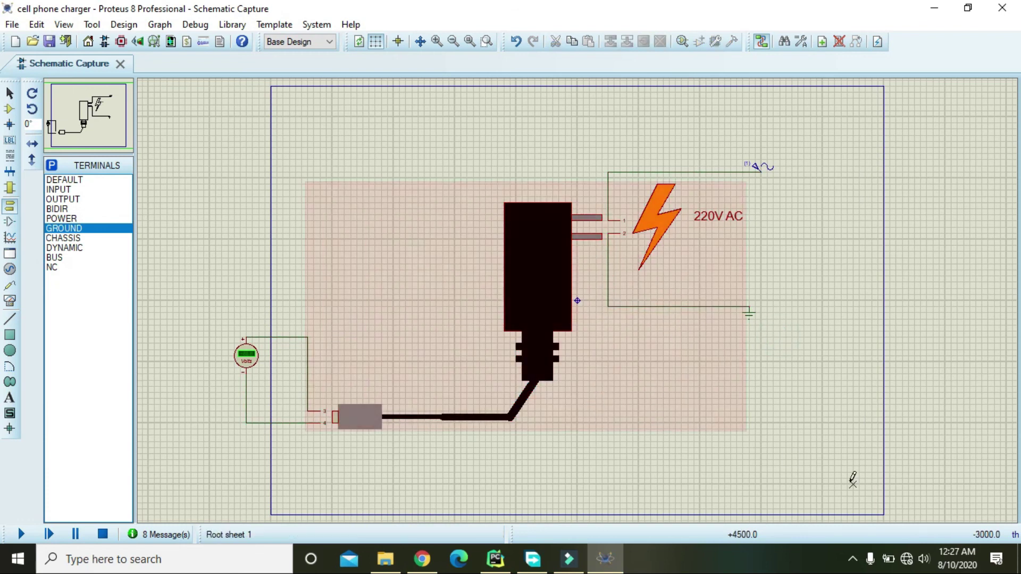
click(853, 558)
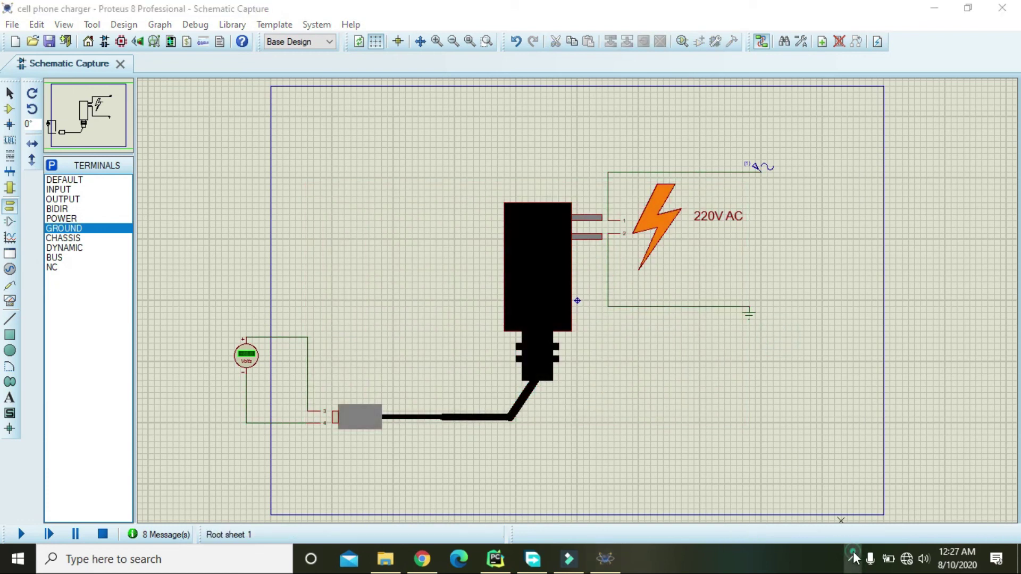